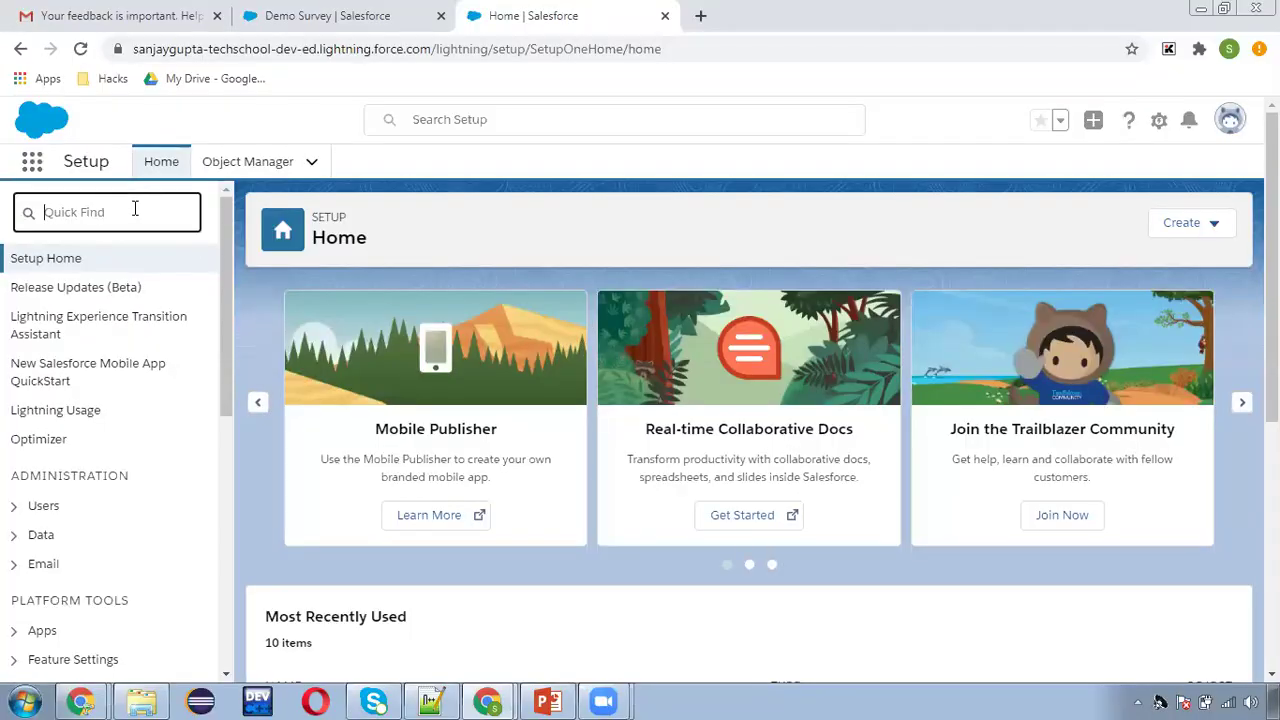
Search Setup for "permission" and open the Permission Sets page.
type("permis")
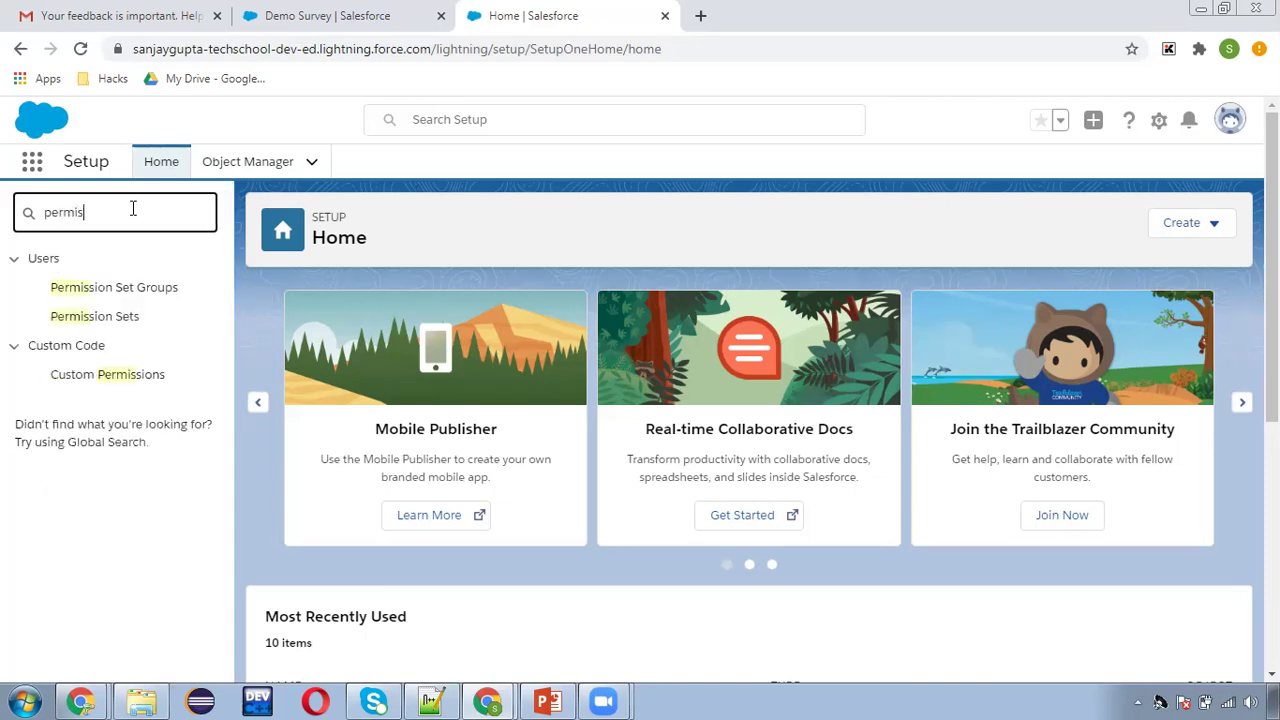
type("sion")
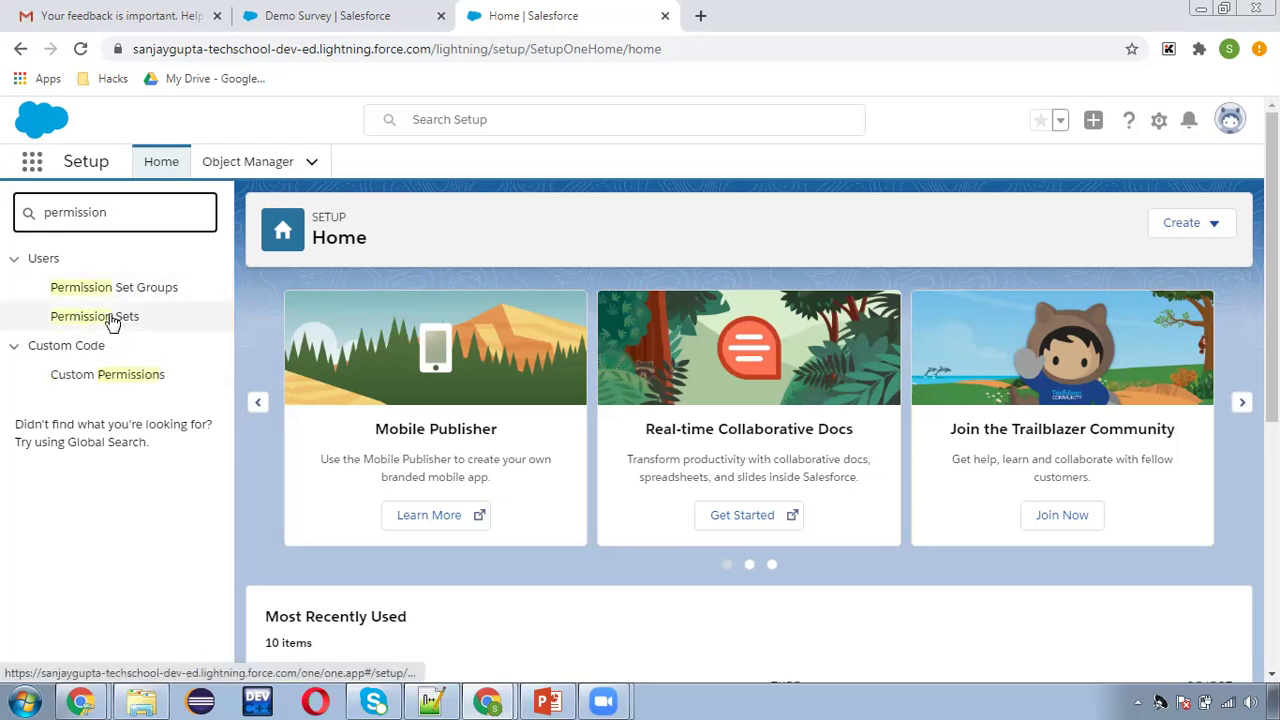
left_click(111, 319)
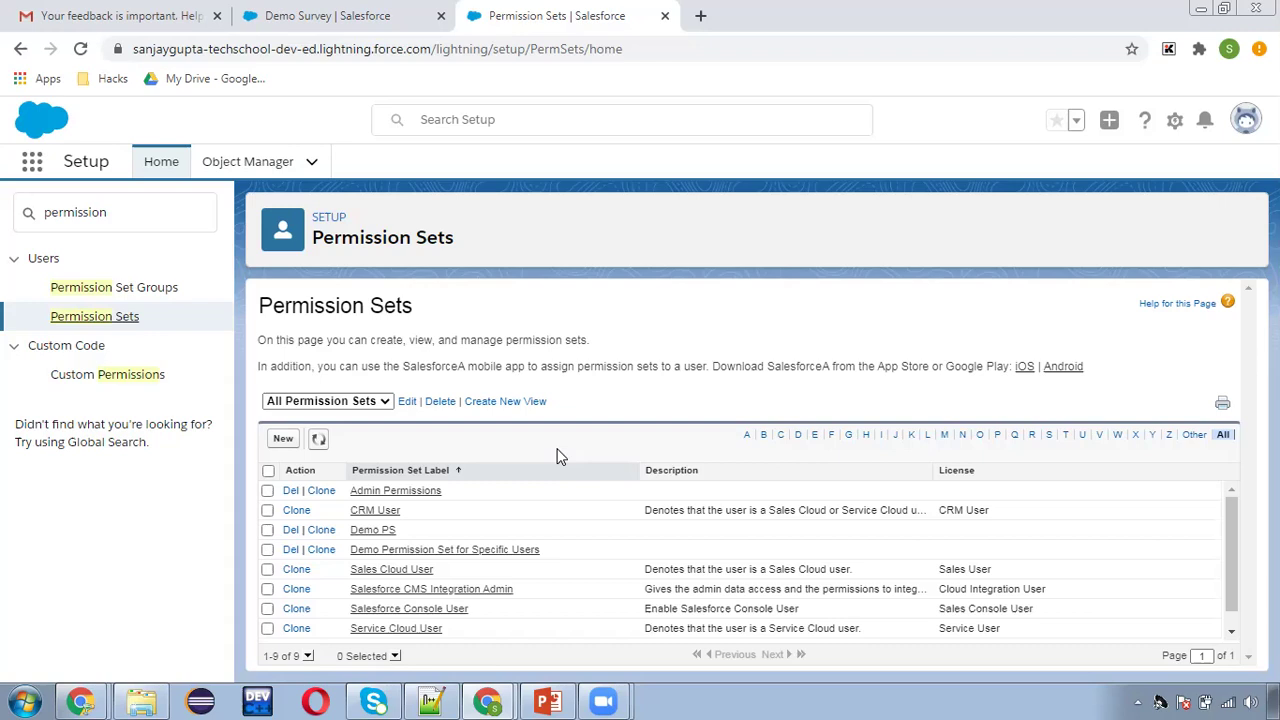
Create and save a new permission set labelled Case Permissions with the API name Case_Permissions.
left_click(283, 438)
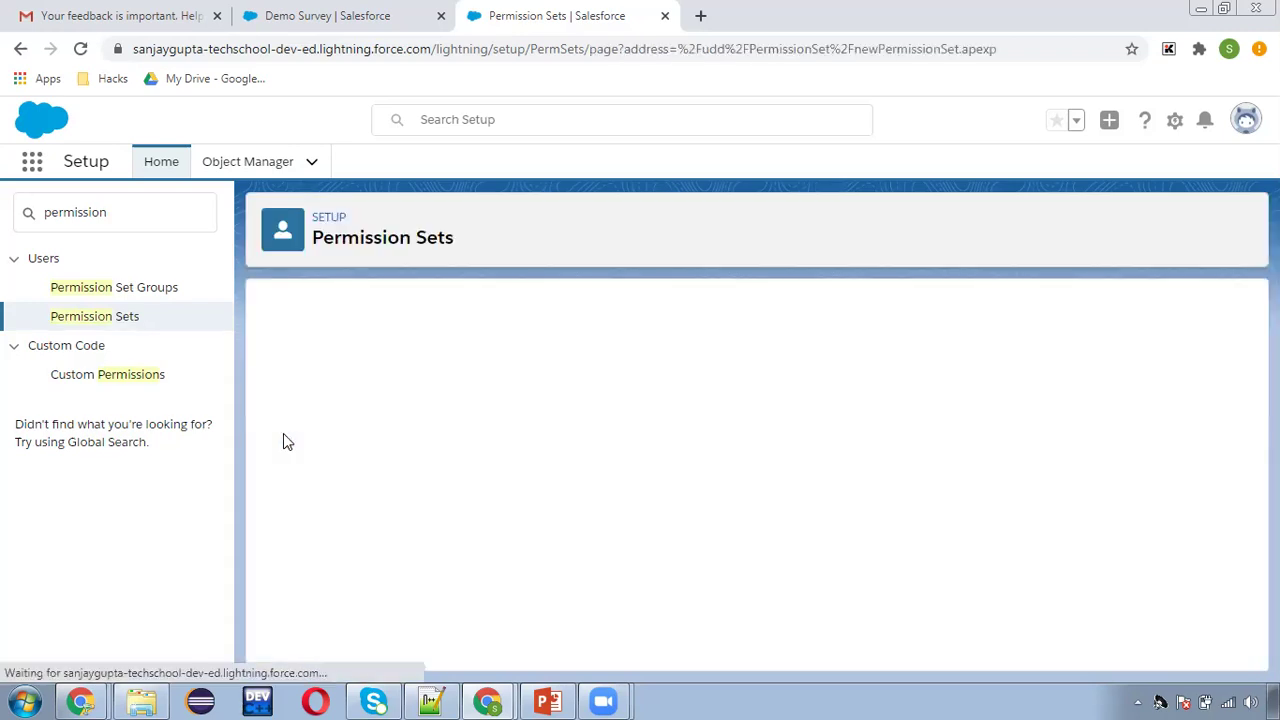
scroll(505, 432, "down", 2)
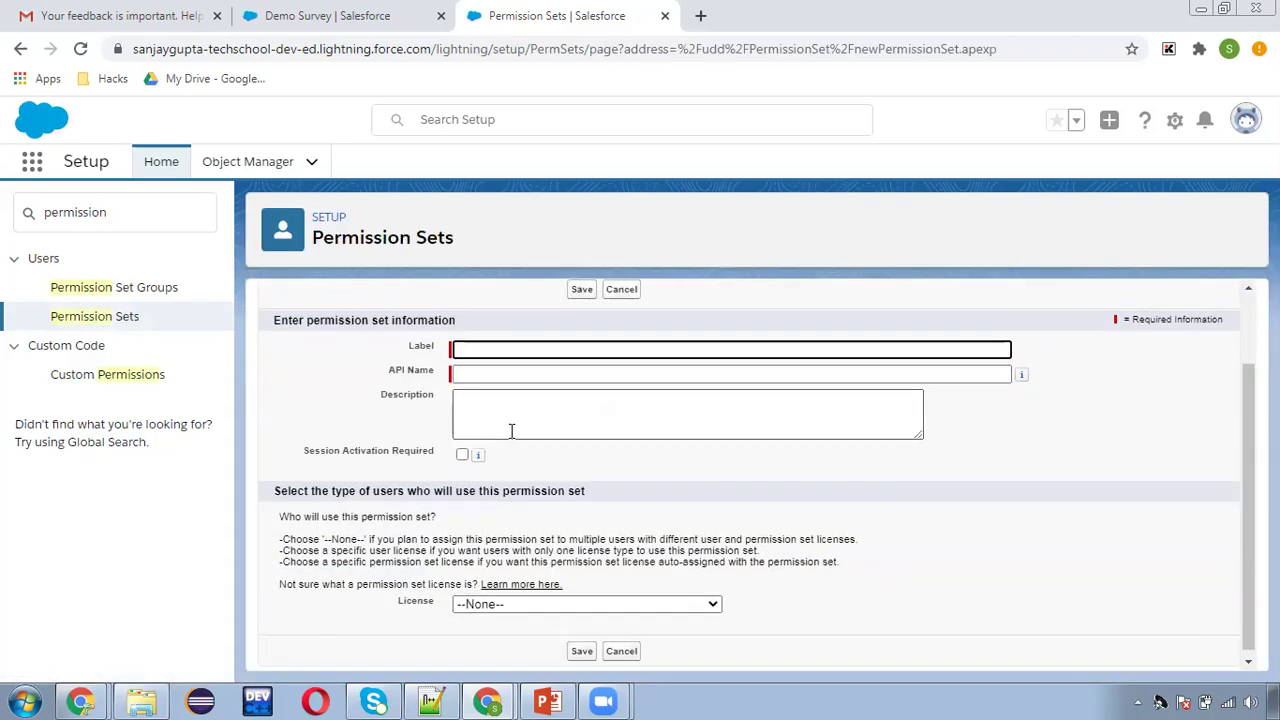
type("Case Permissions")
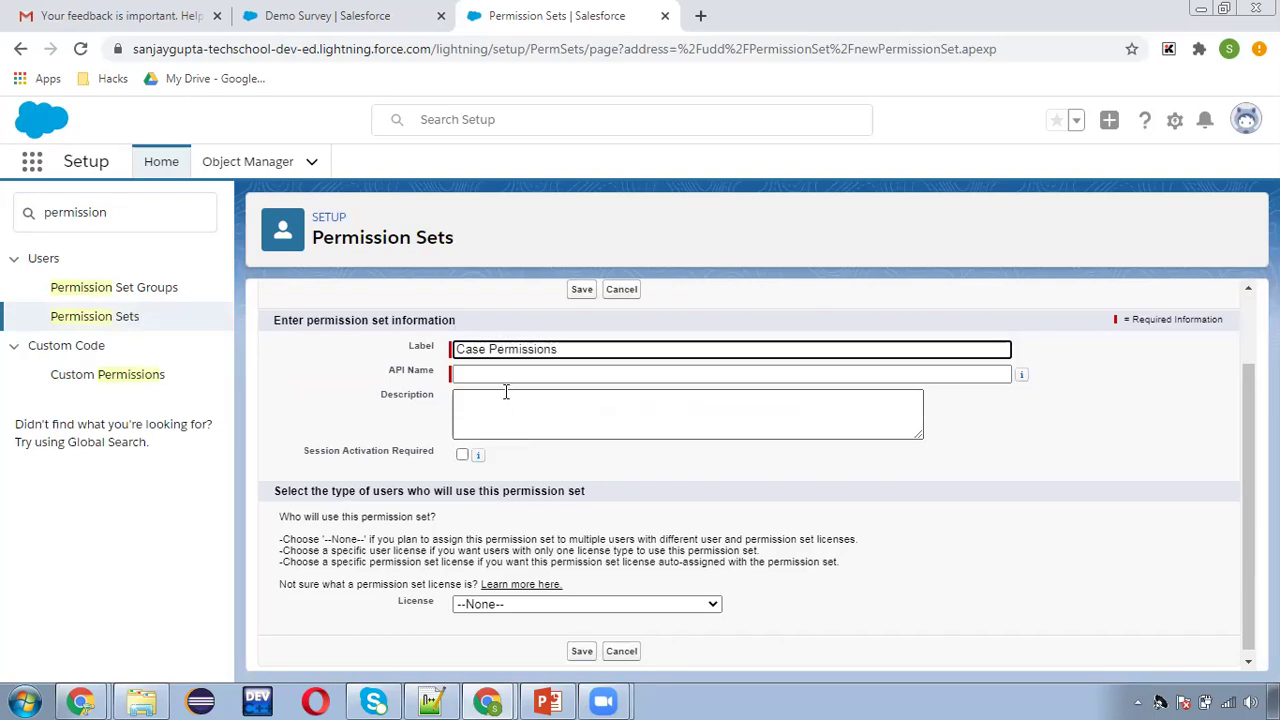
left_click(491, 372)
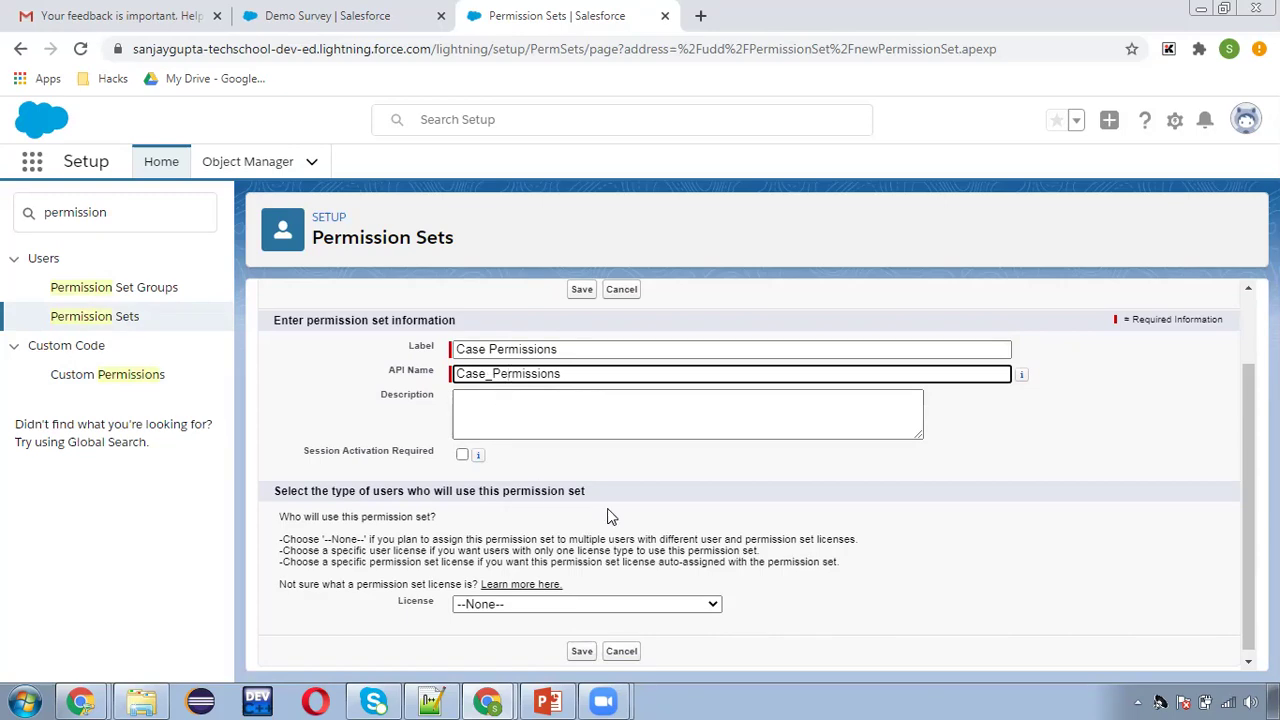
left_click(582, 651)
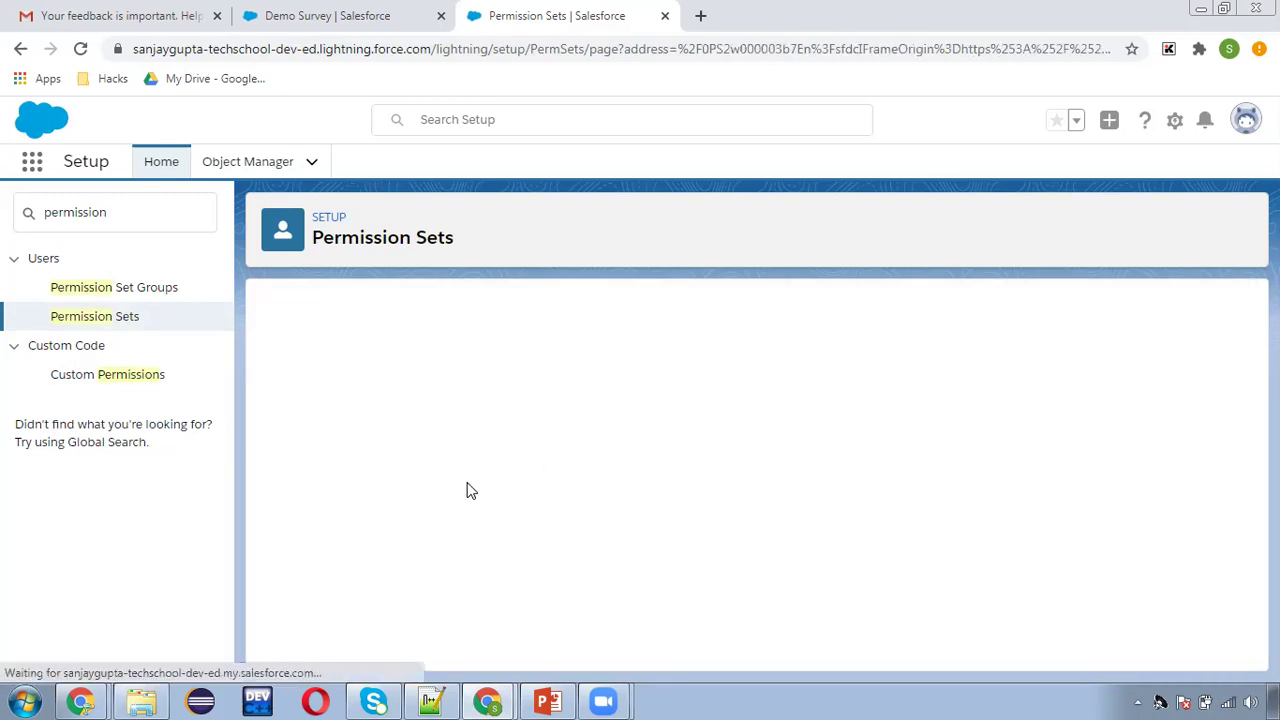
Open the Cases object settings of the Case Permissions set for editing.
scroll(520, 500, "down", 3)
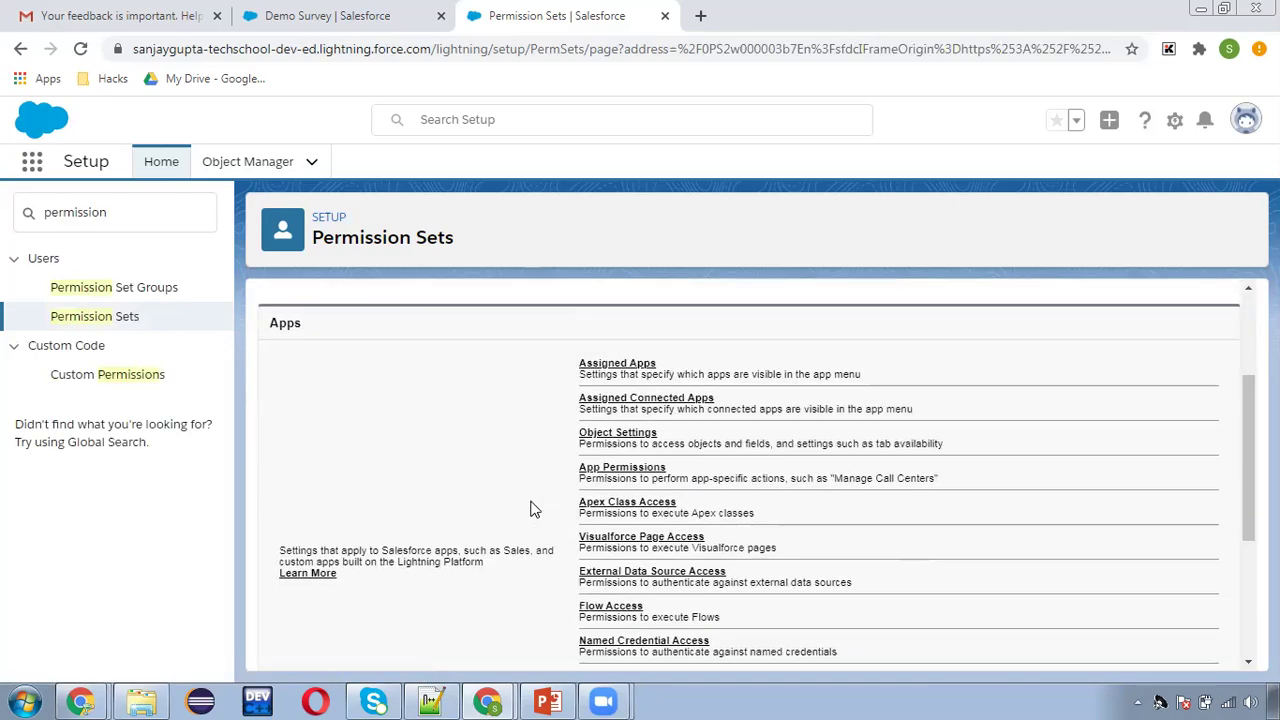
left_click(622, 435)
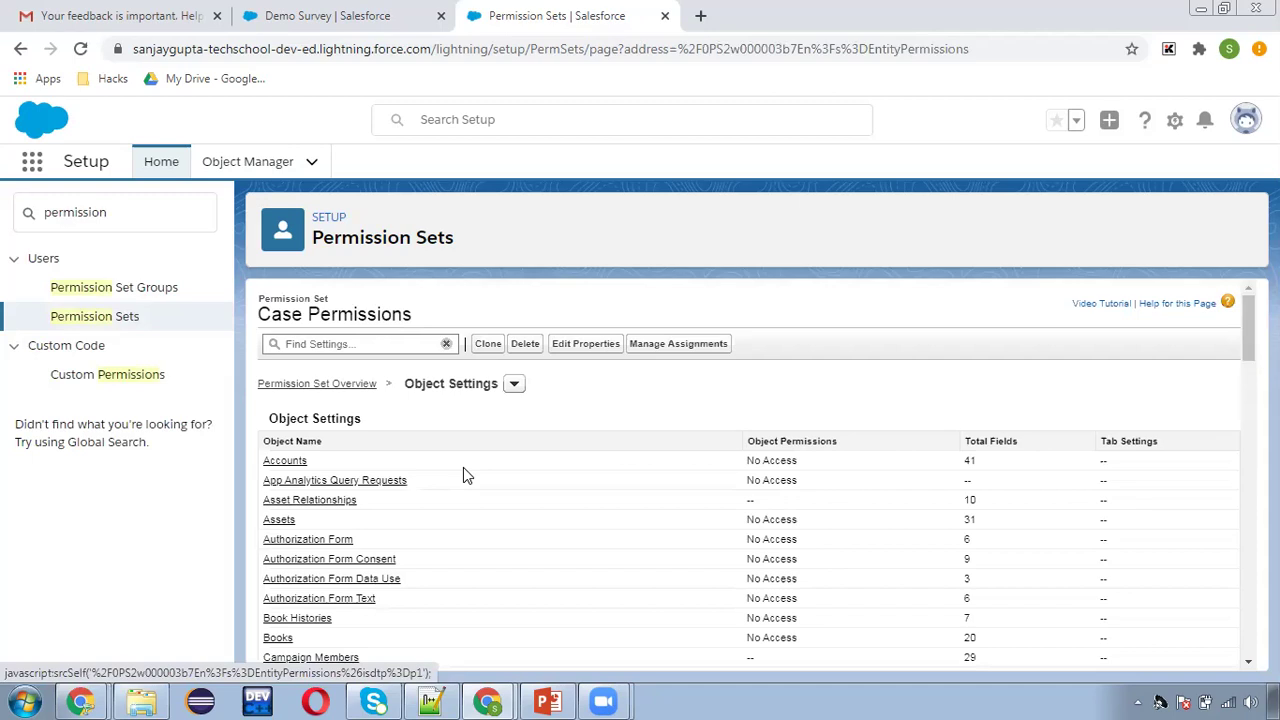
scroll(463, 475, "down", 5)
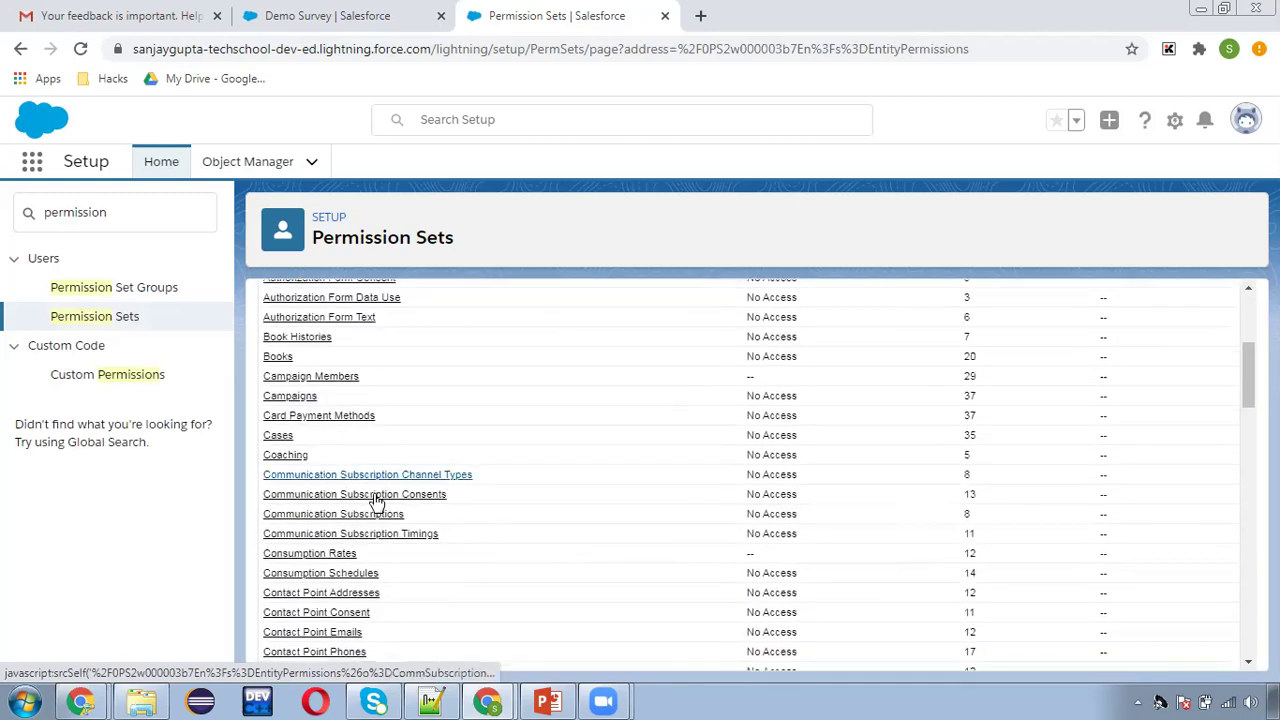
left_click(279, 435)
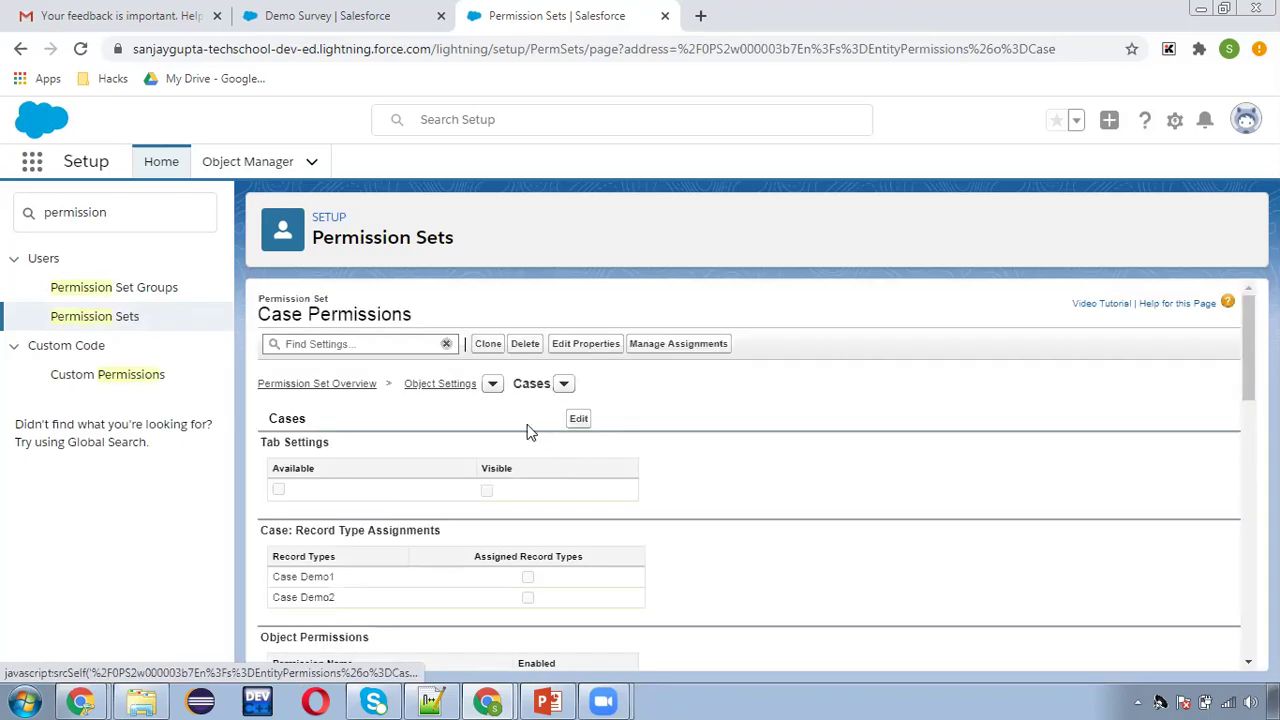
left_click(578, 419)
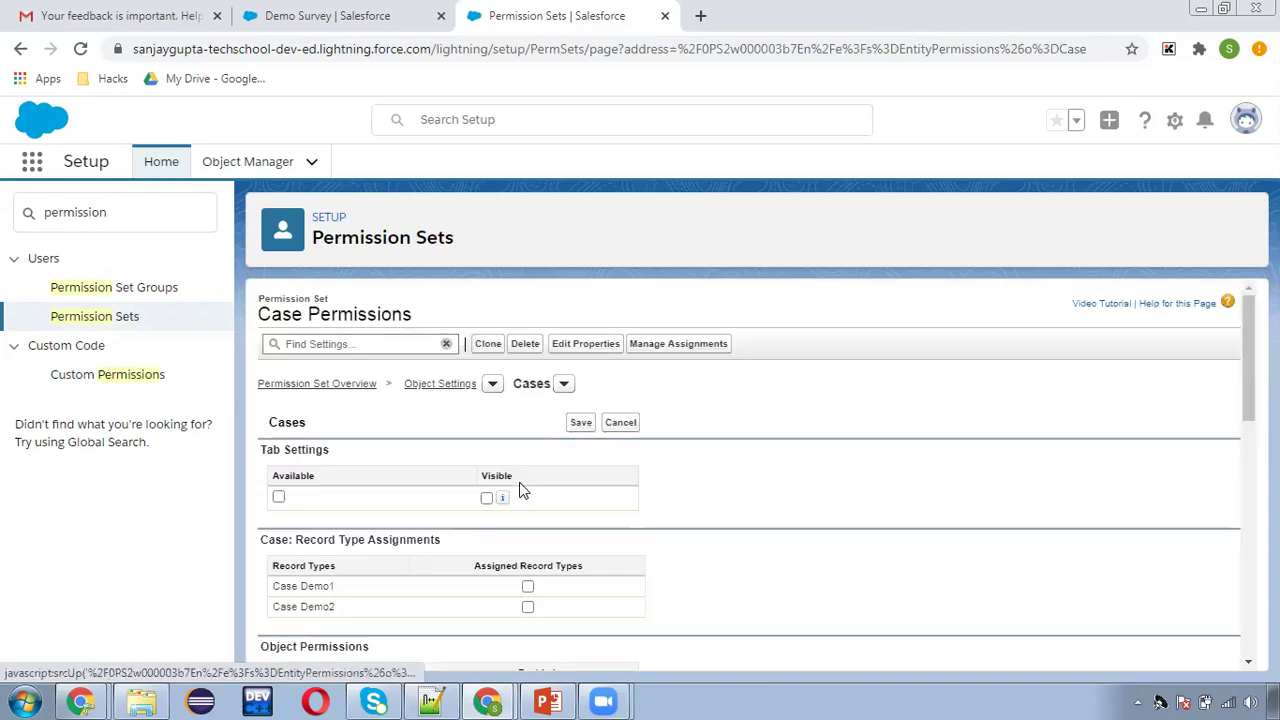
Make the Cases tab available and visible, and assign the Case Demo1 record type.
scroll(520, 488, "down", 1)
scroll(497, 470, "down", 1)
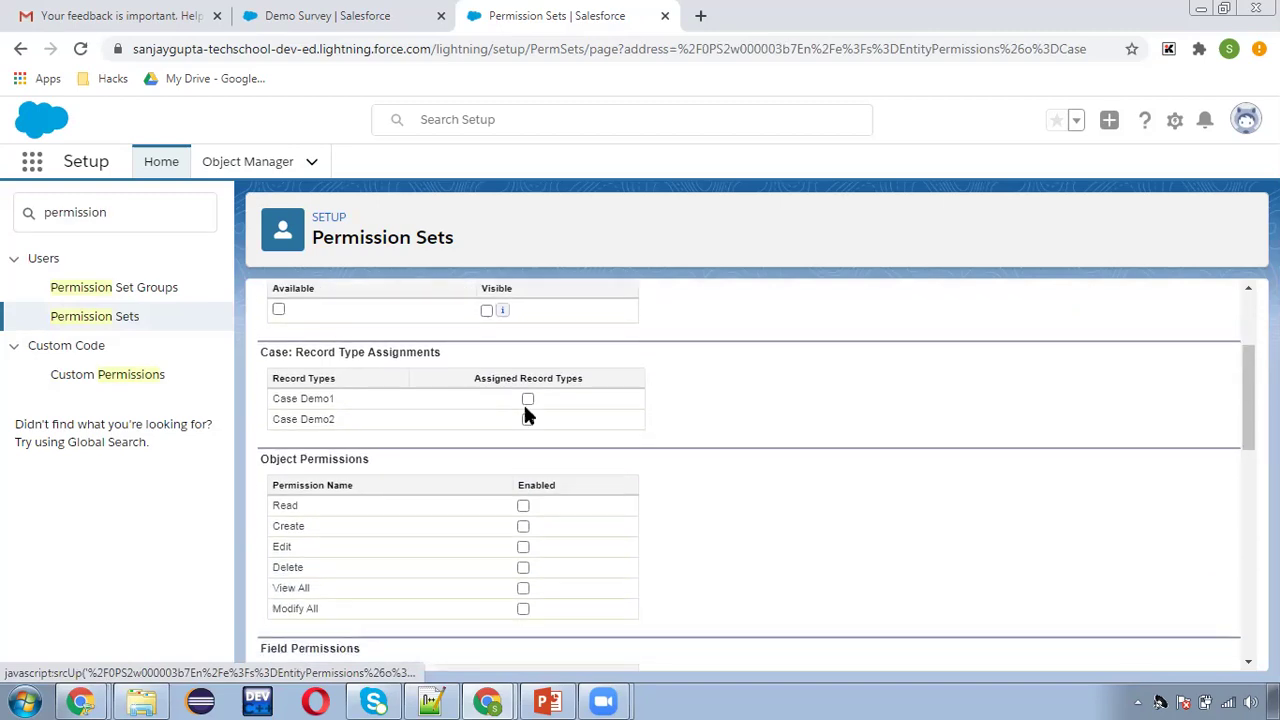
left_click(487, 311)
scroll(554, 484, "down", 1)
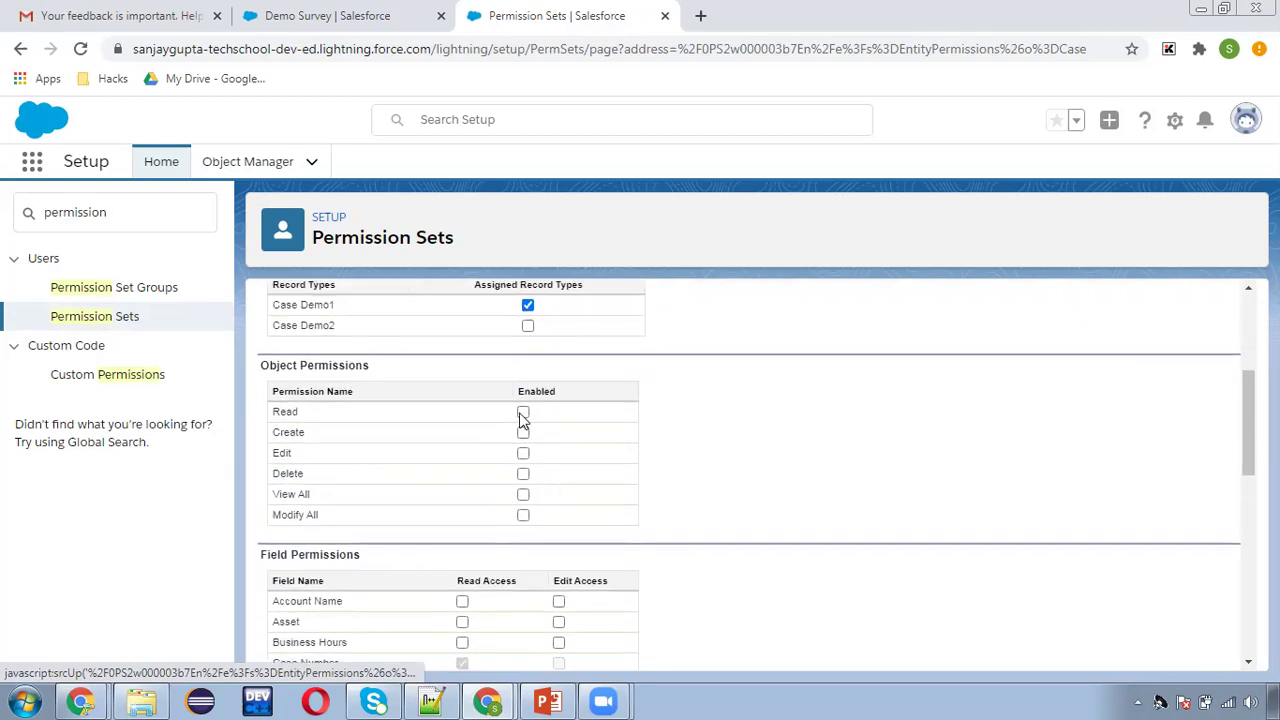
Enable the Read, Create and Edit object permissions for Cases.
left_click(523, 412)
left_click(523, 431)
left_click(523, 453)
Grant read and edit access to the Description, Engineering Req Number and Escalated case fields, and save the Cases settings.
scroll(552, 472, "down", 2)
scroll(530, 550, "down", 1)
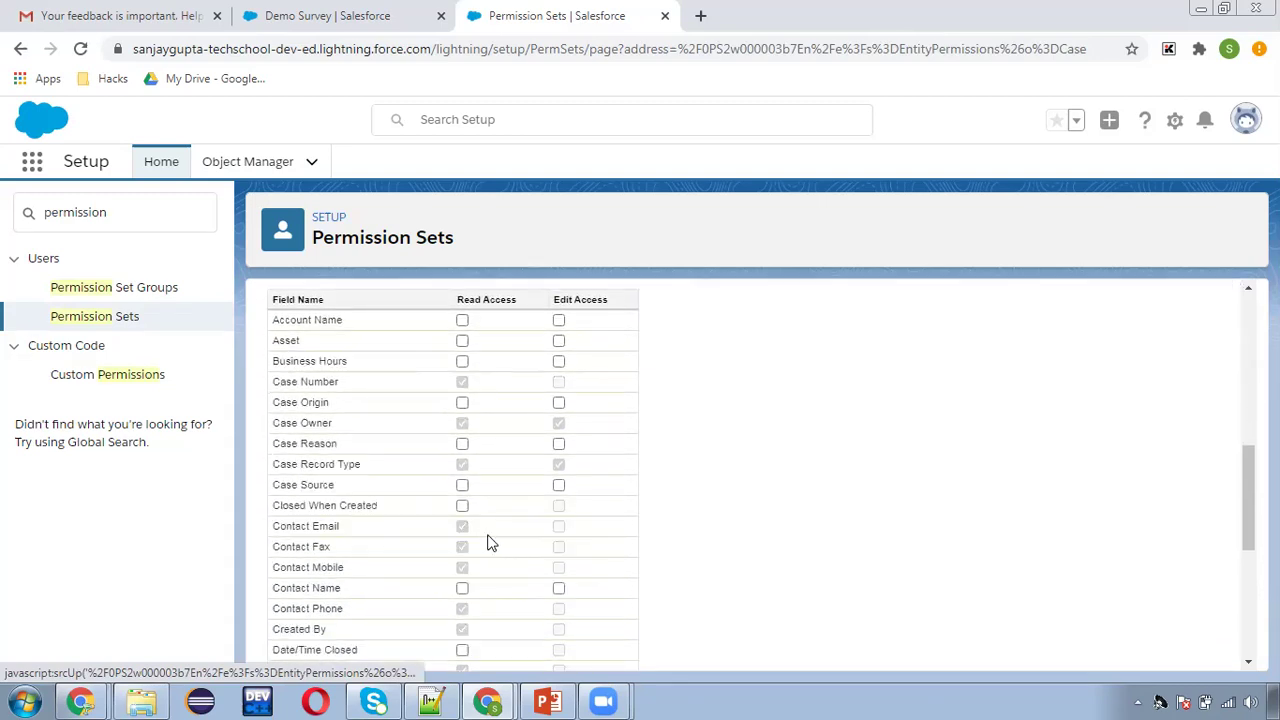
scroll(486, 551, "down", 2)
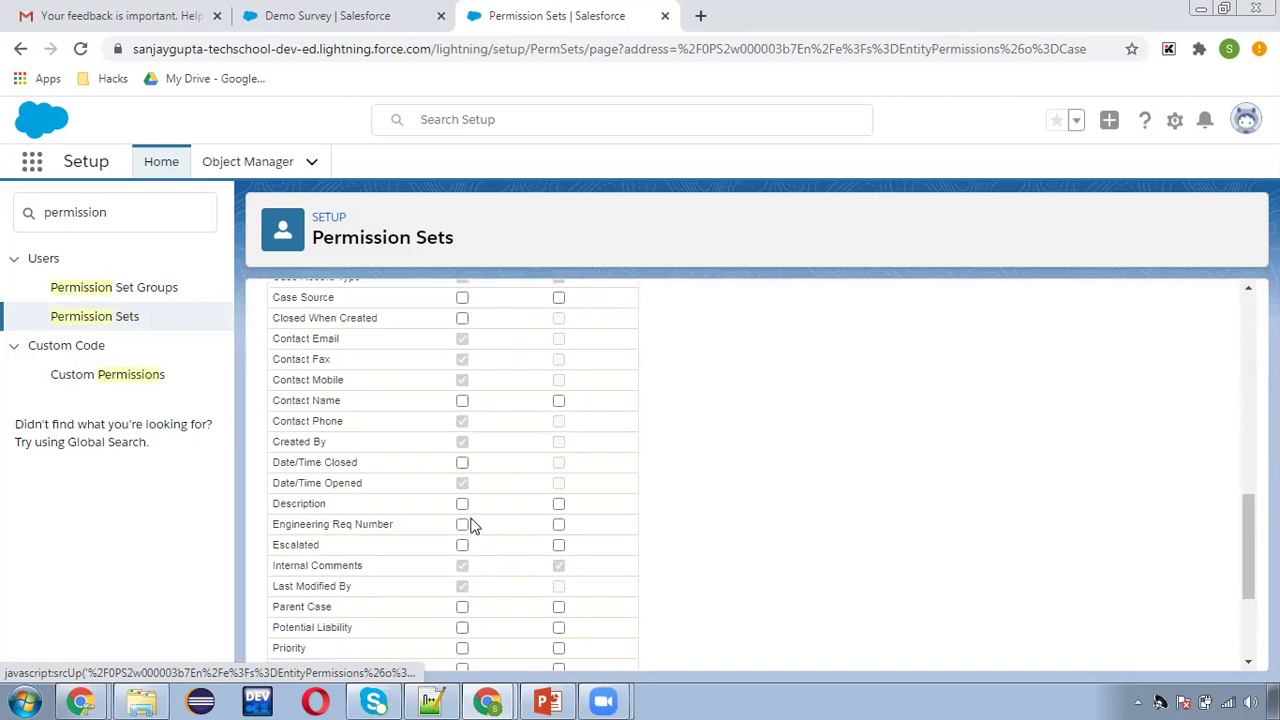
left_click(462, 504)
left_click(557, 507)
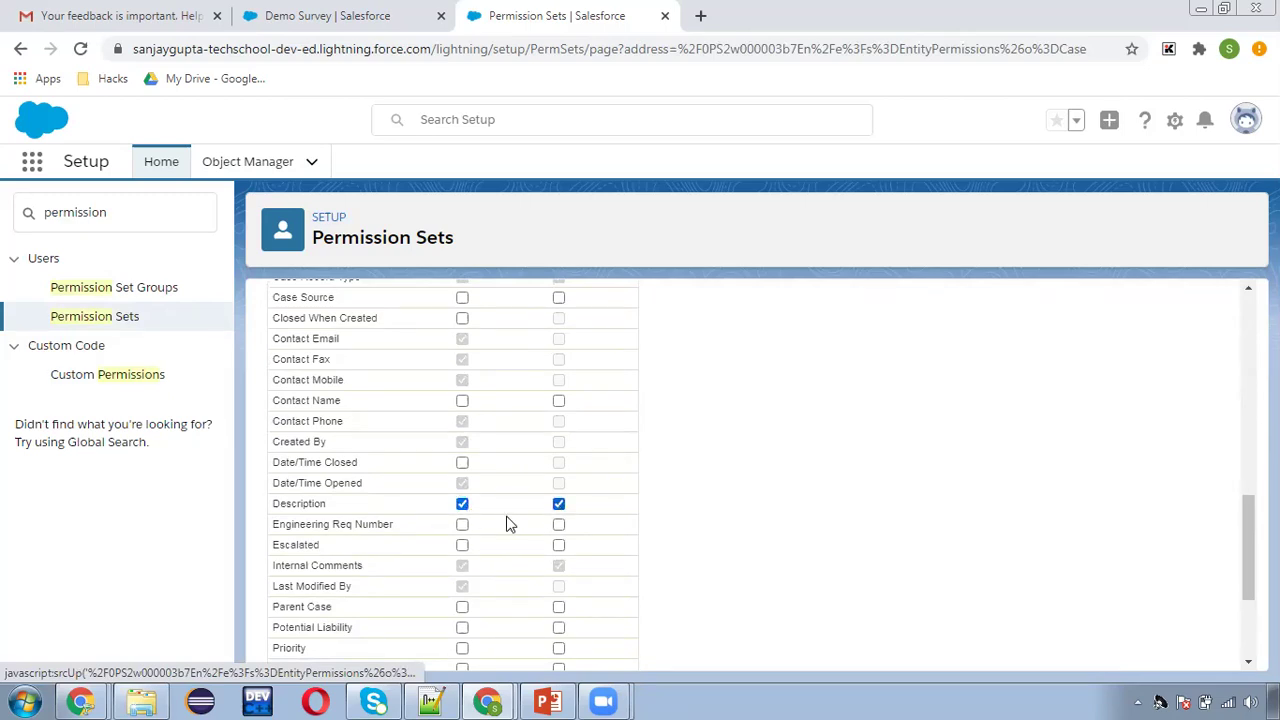
left_click(558, 525)
left_click(462, 546)
left_click(560, 546)
scroll(691, 528, "down", 3)
scroll(675, 522, "up", 15)
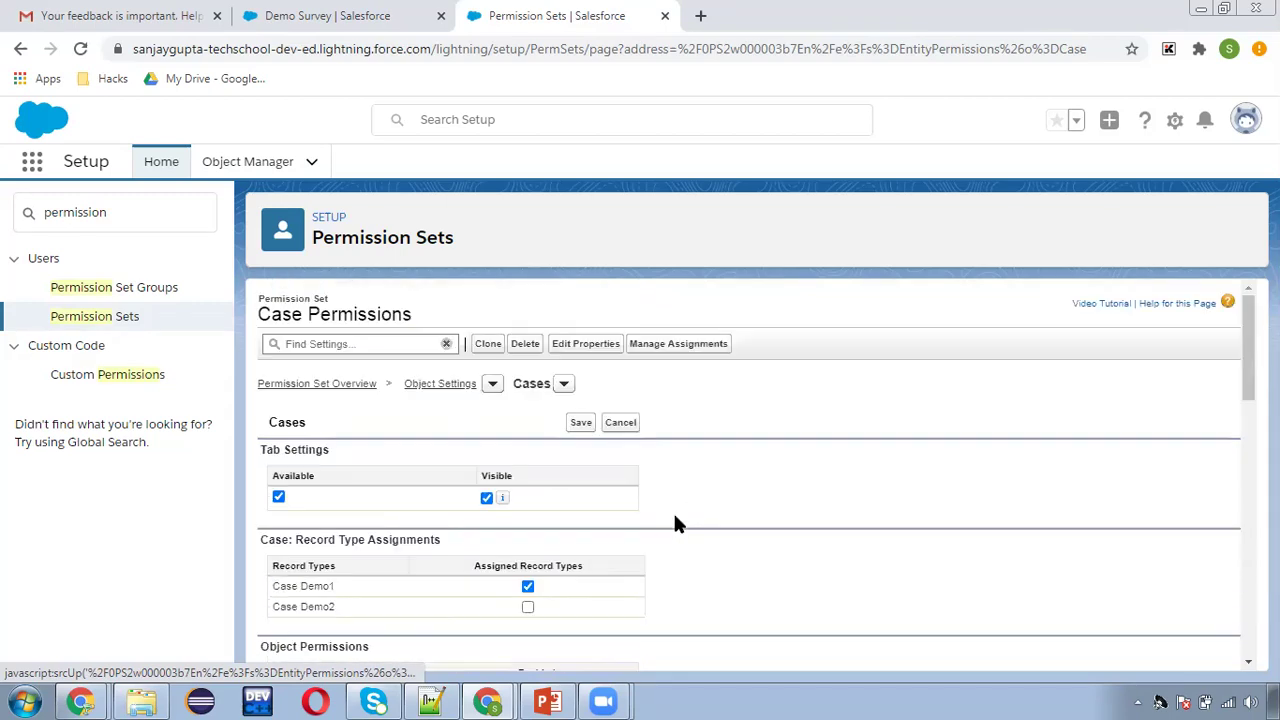
left_click(581, 422)
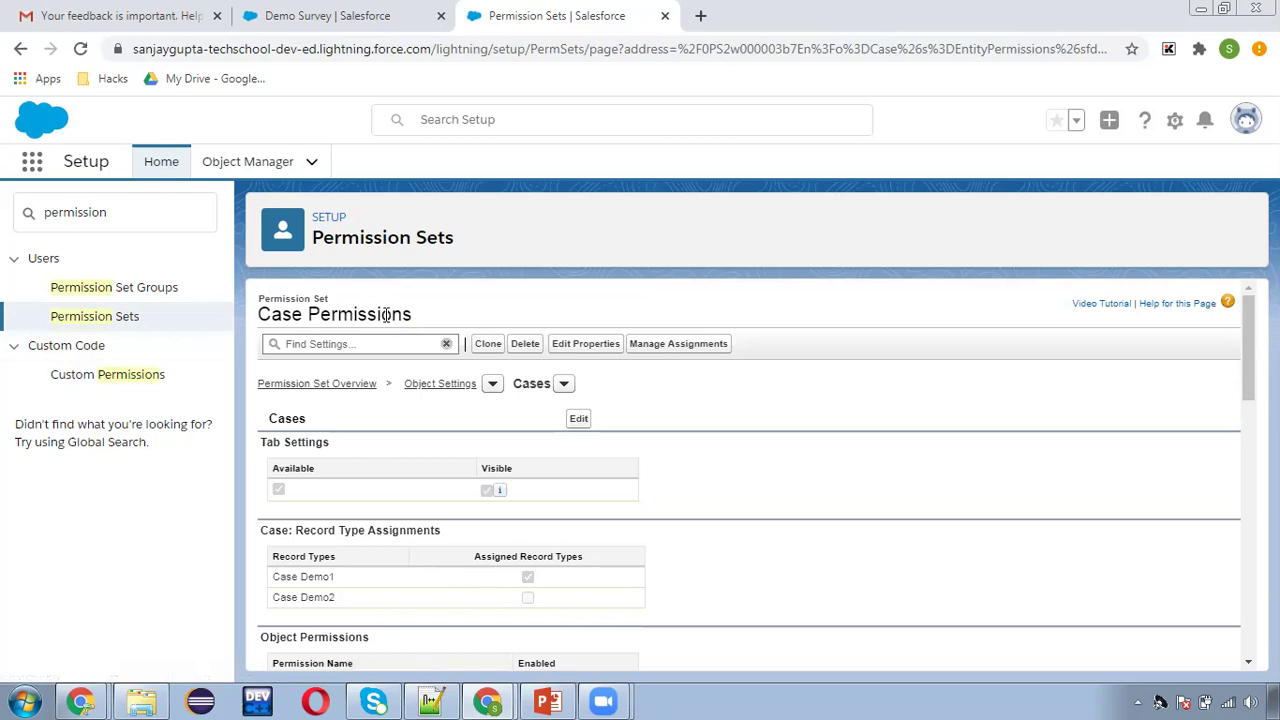
Return to the Permission Sets list, then create and save another permission set labelled Lead Permissions.
left_click(100, 319)
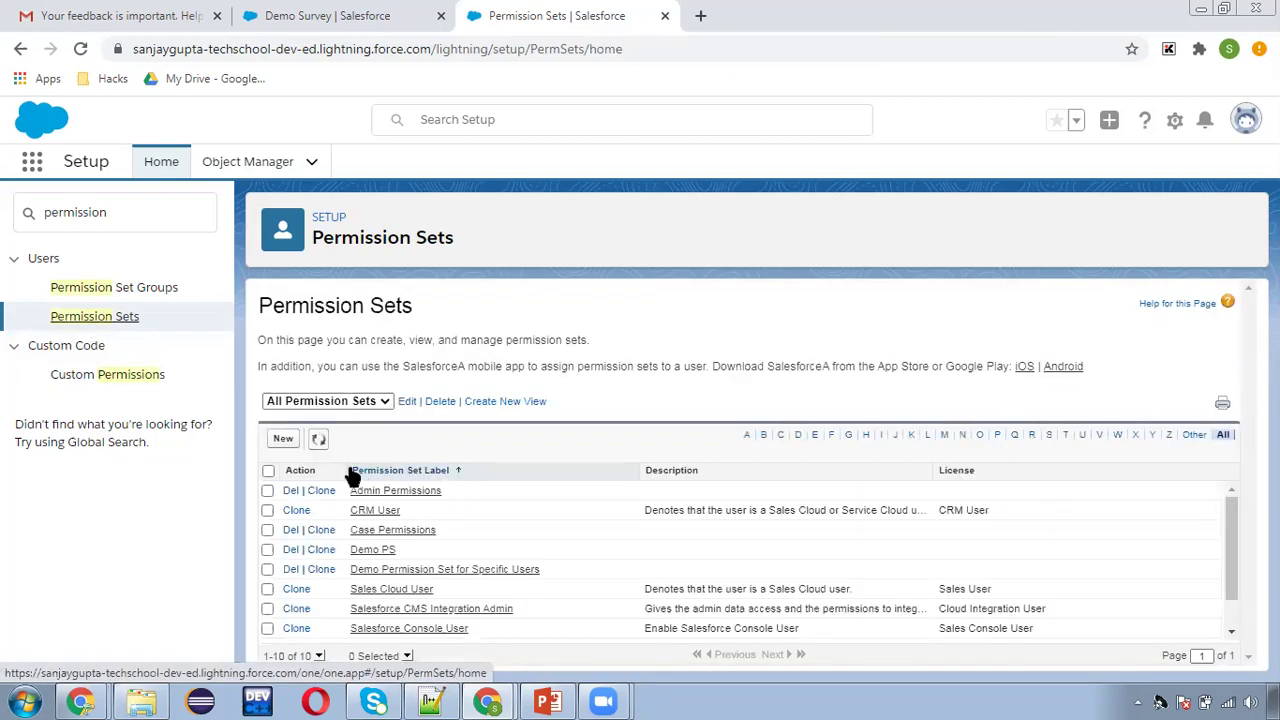
left_click(283, 438)
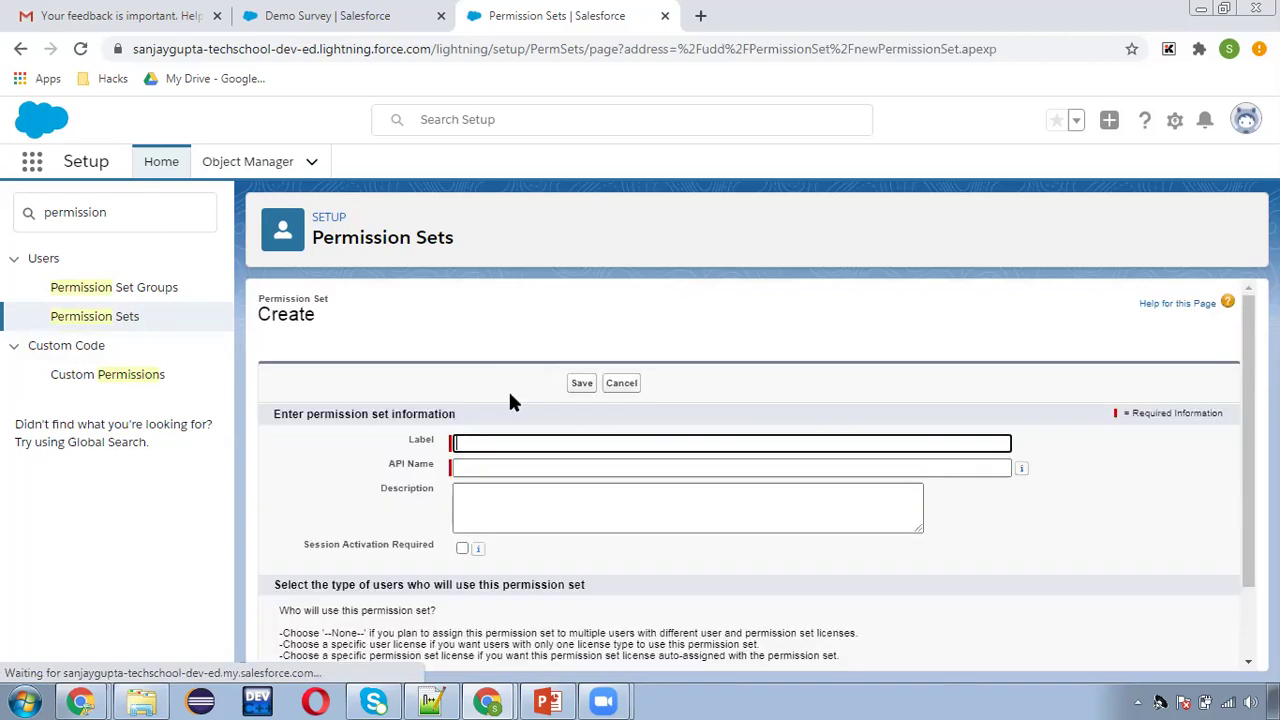
type("Lead Permi")
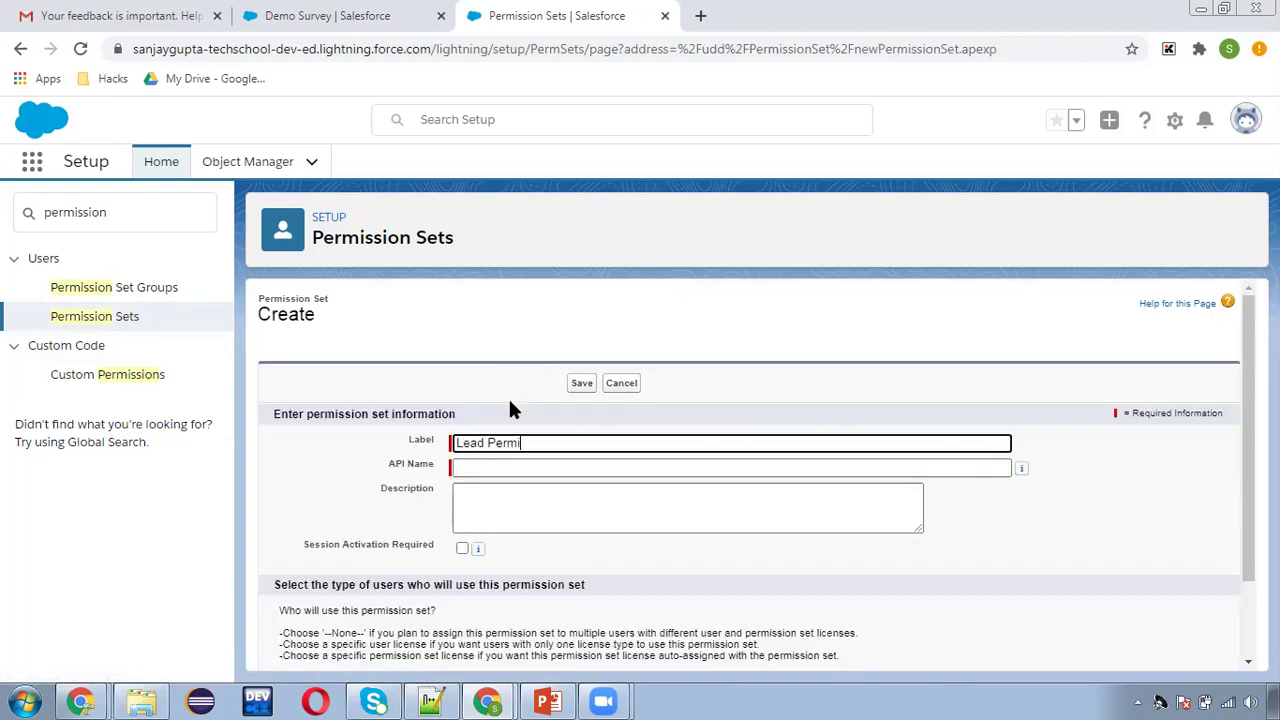
type("ssions")
left_click(582, 383)
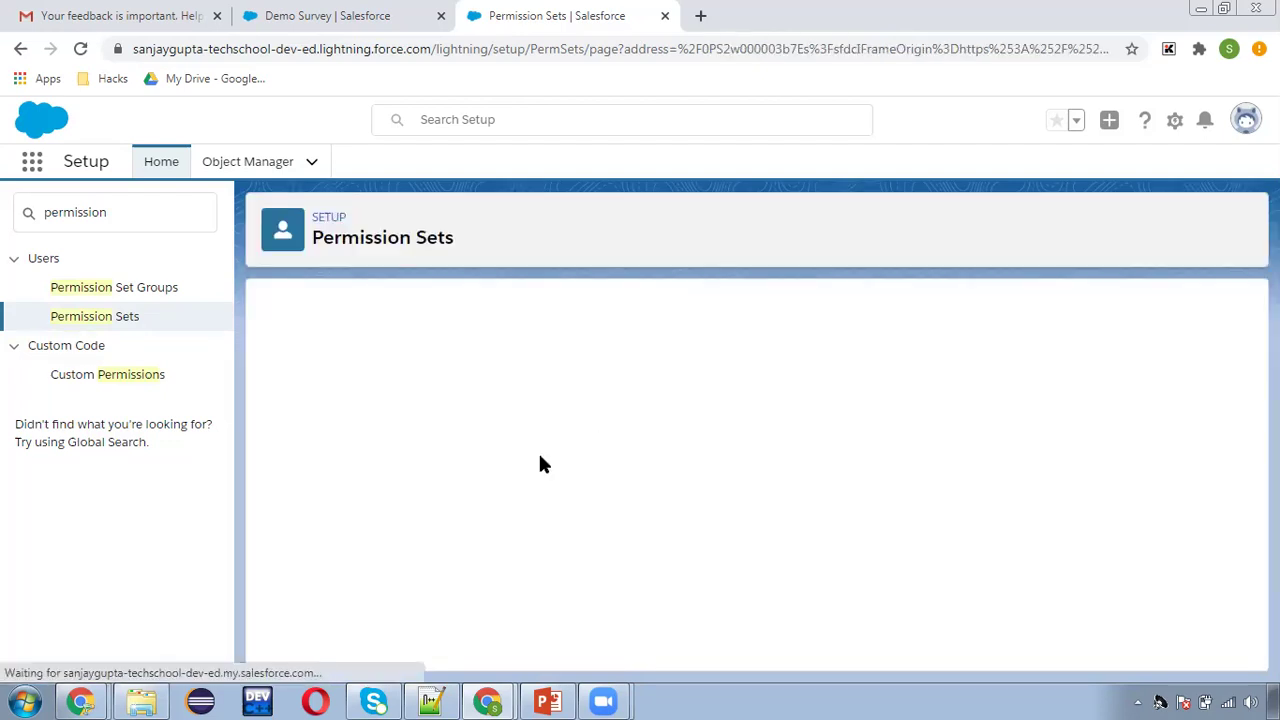
Find Leads in the object settings of the Lead Permissions set and open its settings for editing.
scroll(540, 464, "down", 3)
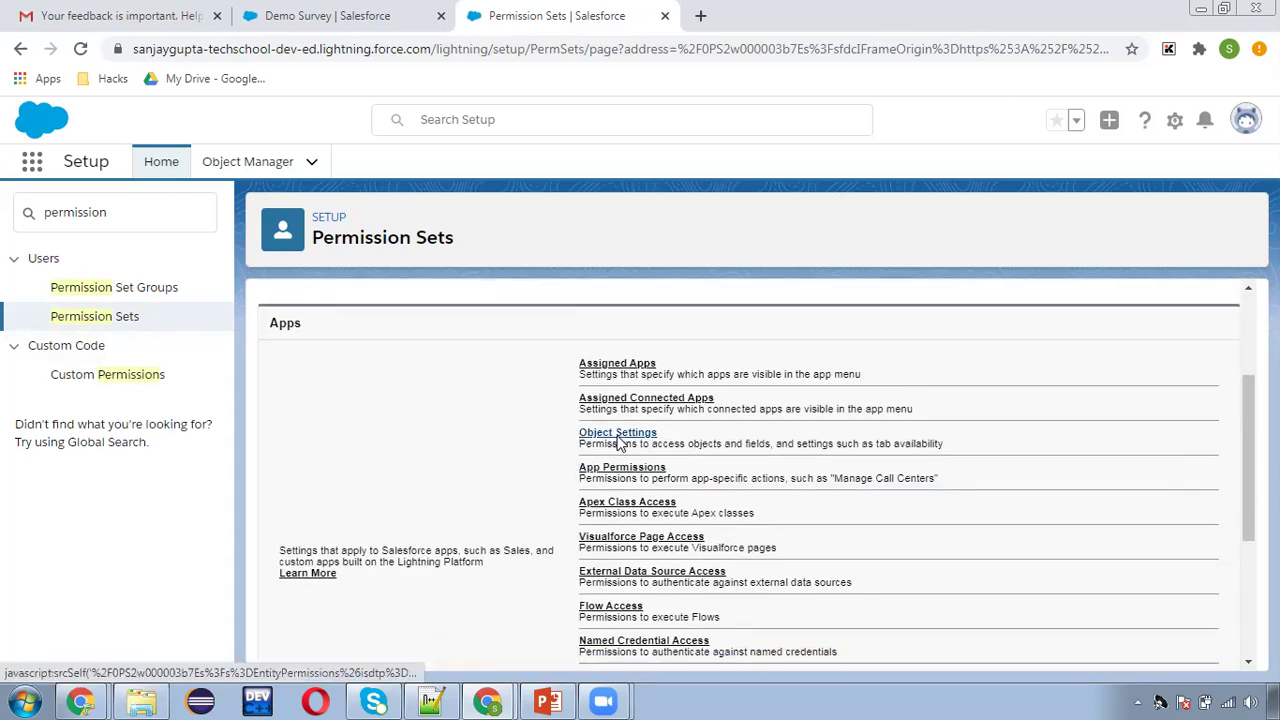
left_click(617, 434)
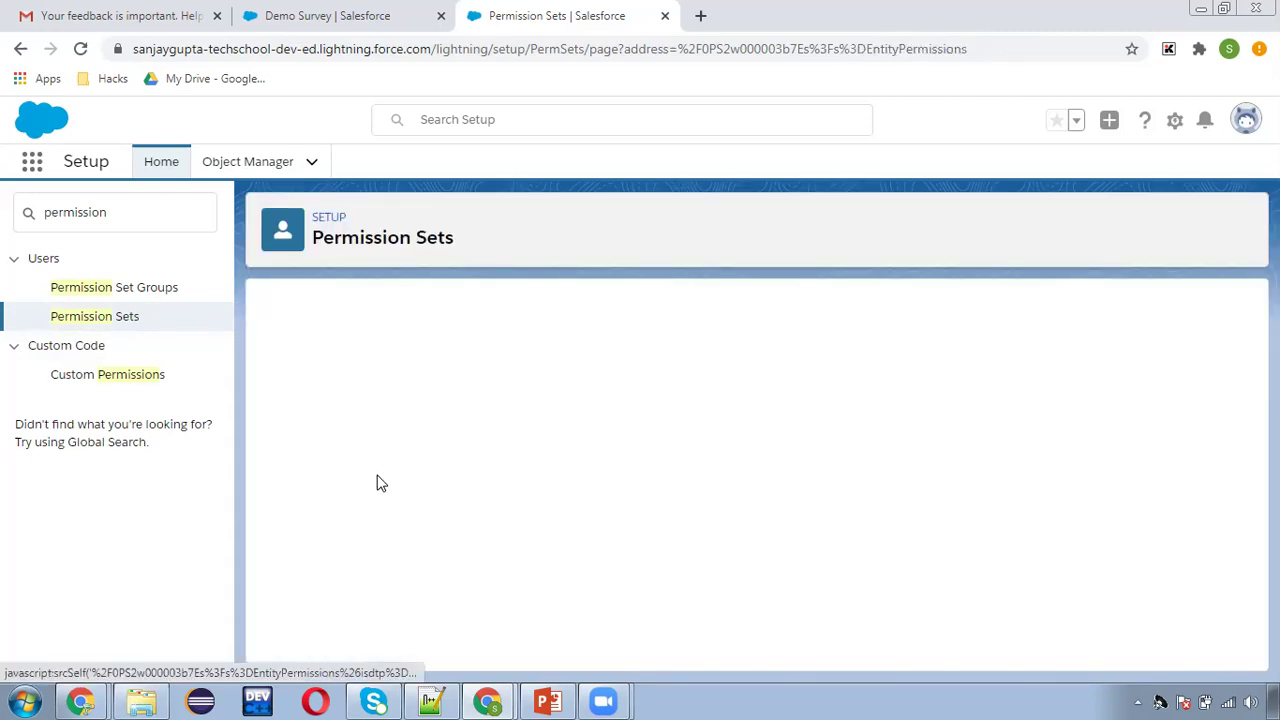
scroll(371, 469, "down", 10)
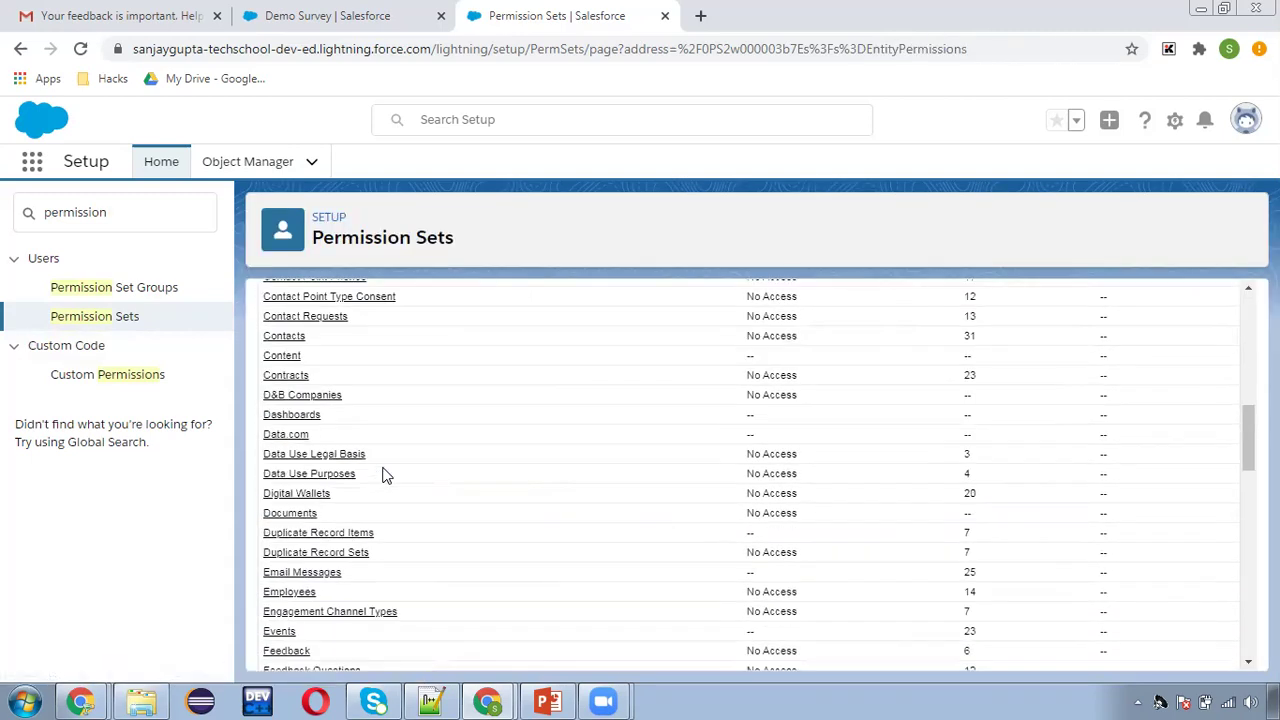
key("ctrl+f")
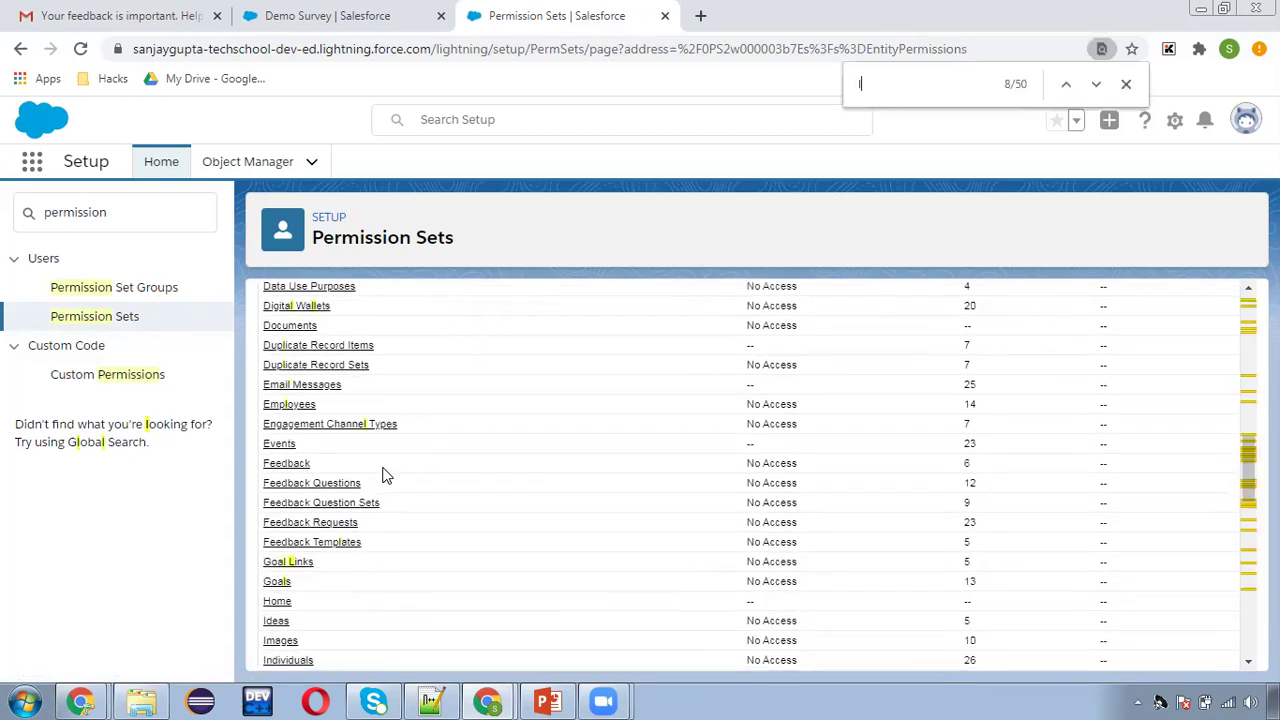
type("lead")
scroll(390, 478, "down", 1)
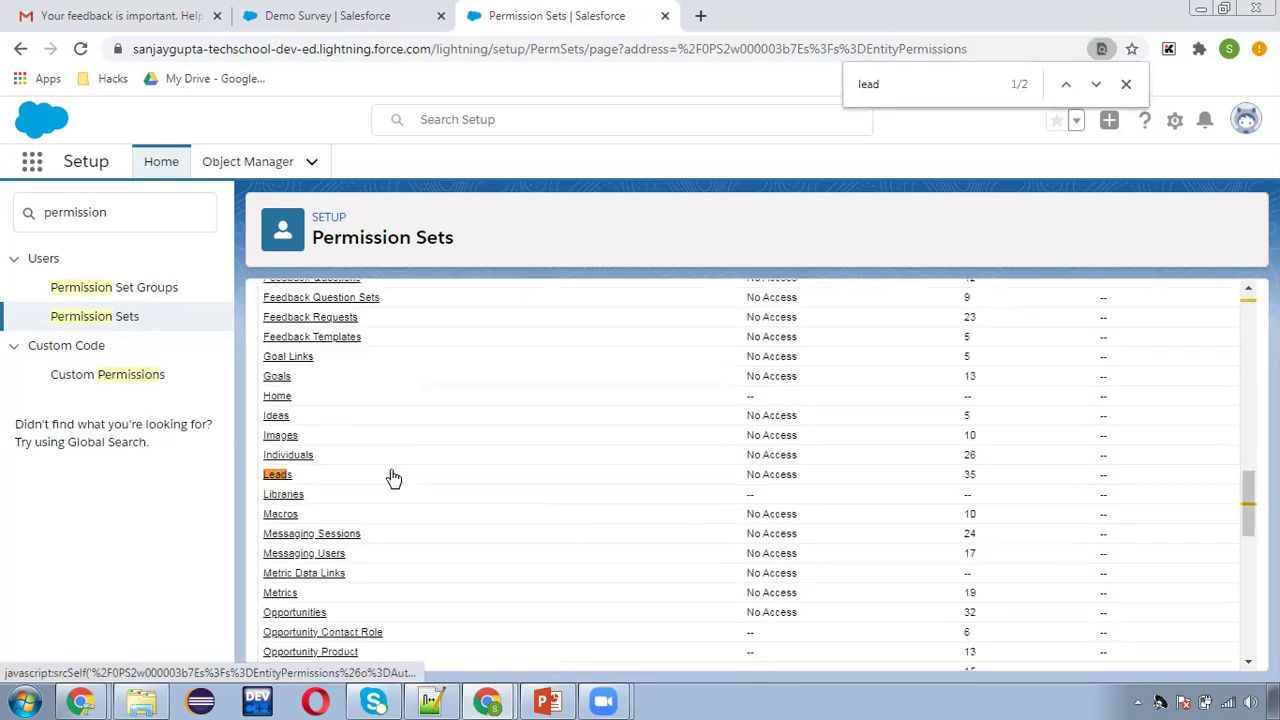
left_click(284, 477)
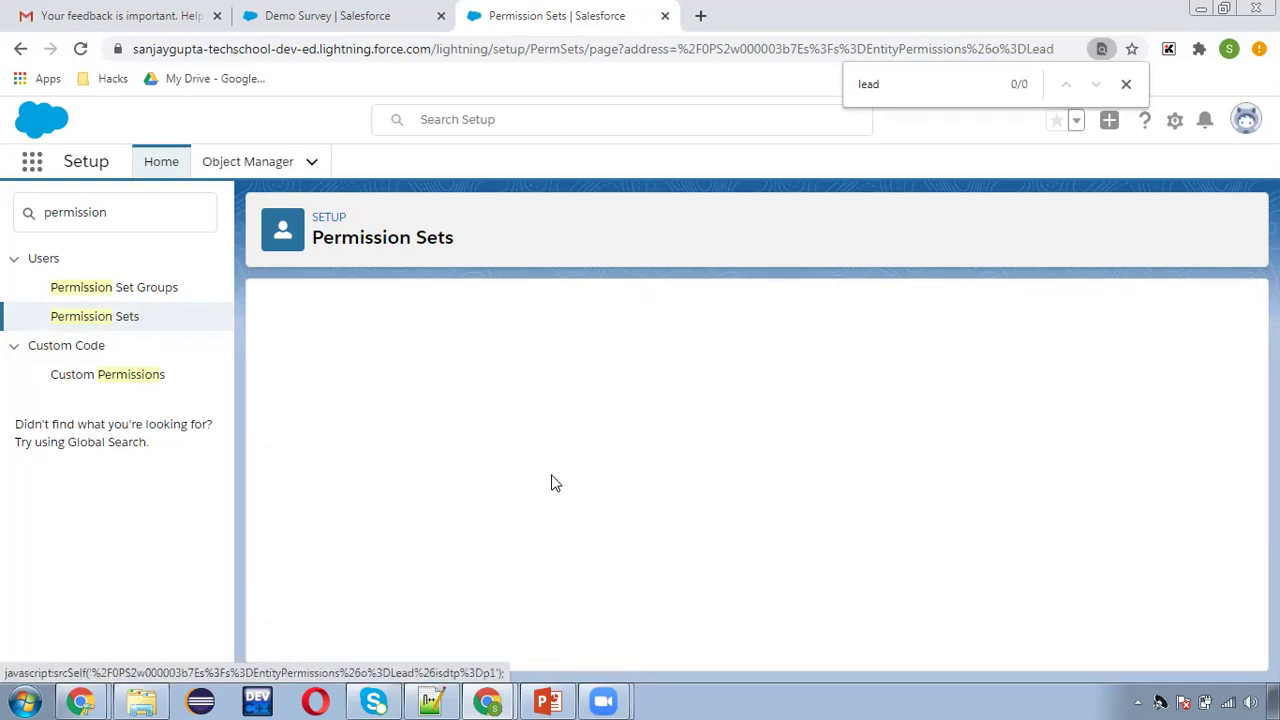
left_click(570, 420)
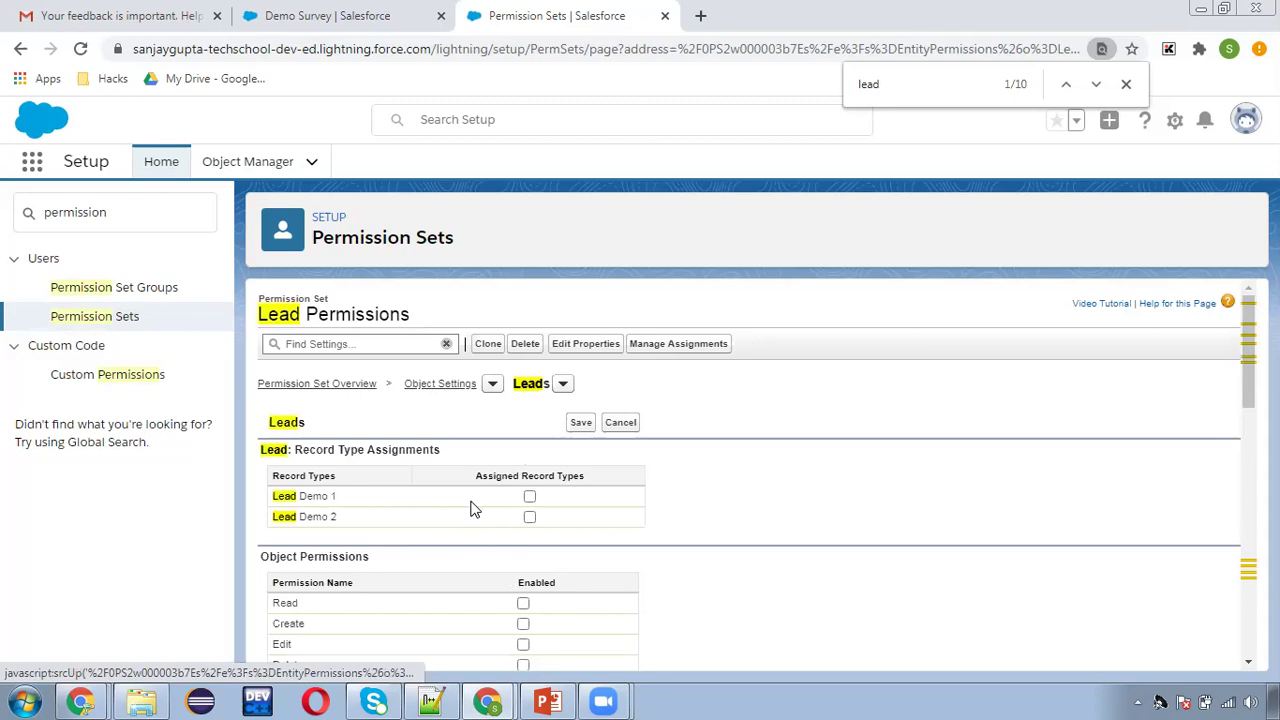
Assign the Lead Demo 1 and Lead Demo 2 record types and enable Read, Create, Edit and Delete object permissions for Leads.
left_click(530, 403)
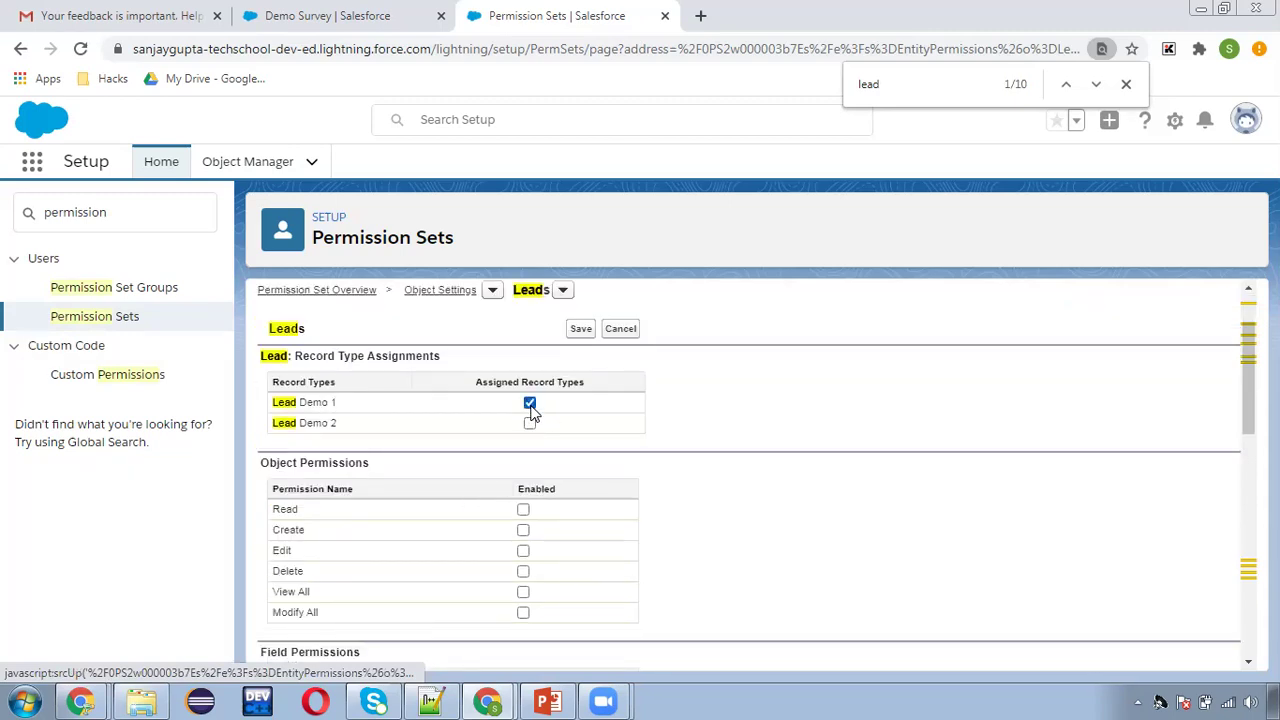
left_click(530, 425)
scroll(571, 449, "down", 1)
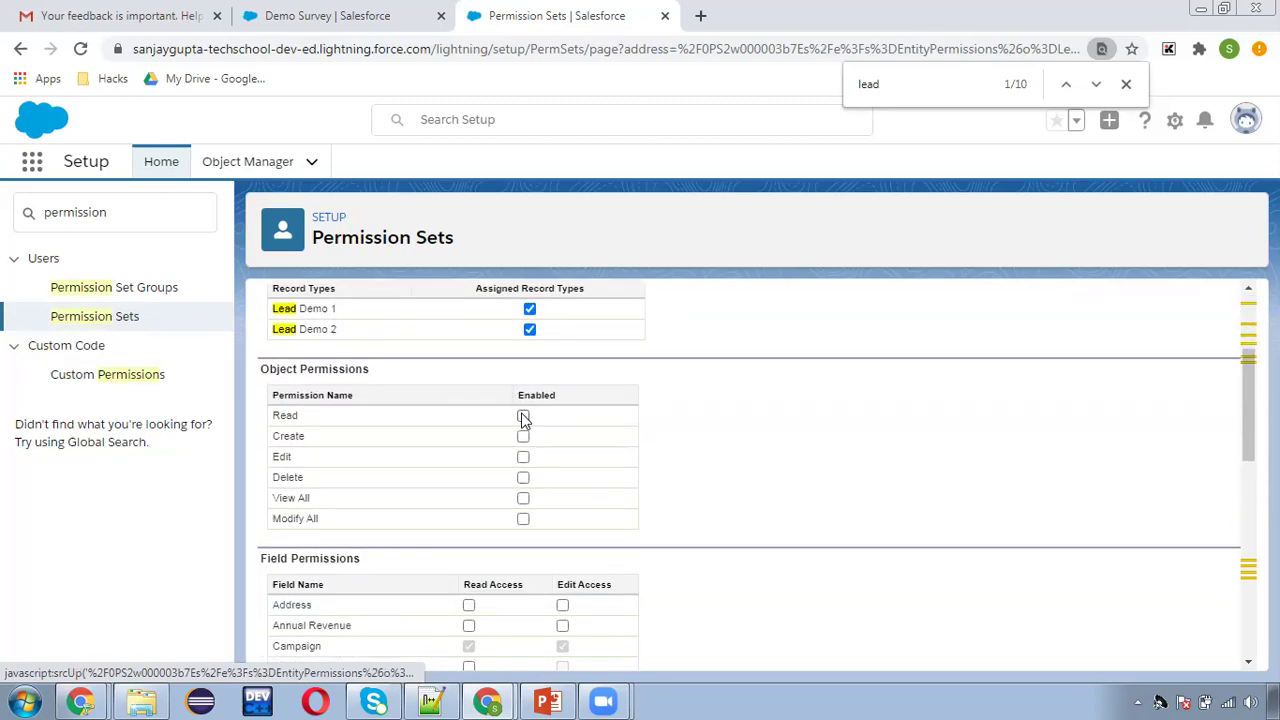
left_click(523, 415)
left_click(524, 437)
left_click(524, 457)
left_click(523, 478)
Grant read and edit access to the Address, Annual Revenue, Current Generator(s) and D&B Company lead fields.
scroll(591, 494, "down", 2)
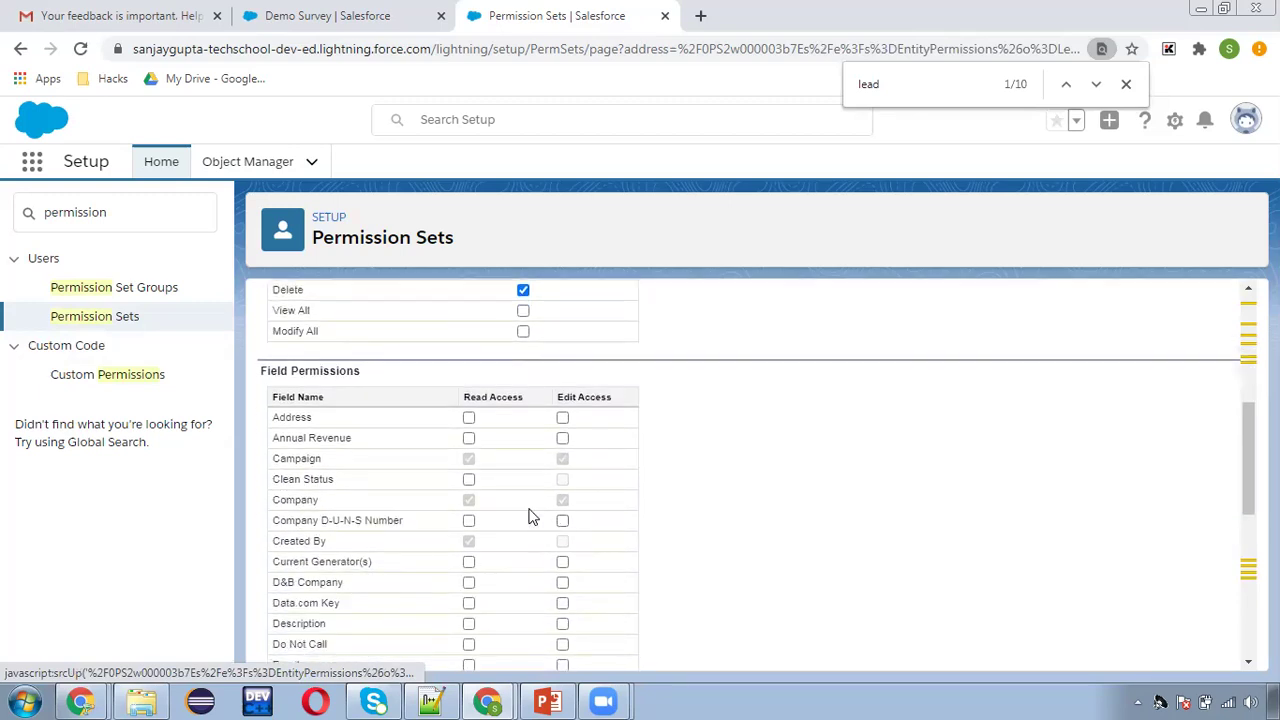
left_click(469, 418)
left_click(563, 419)
left_click(563, 438)
scroll(563, 460, "down", 1)
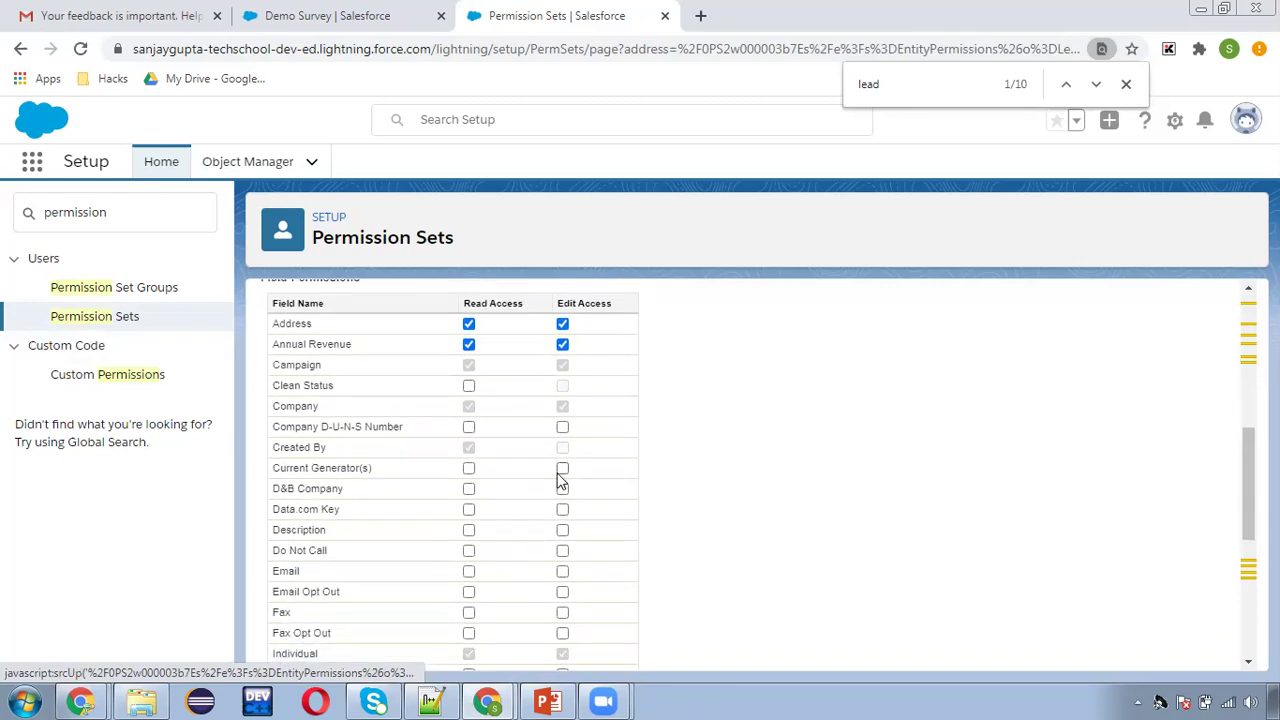
left_click(563, 468)
left_click(563, 489)
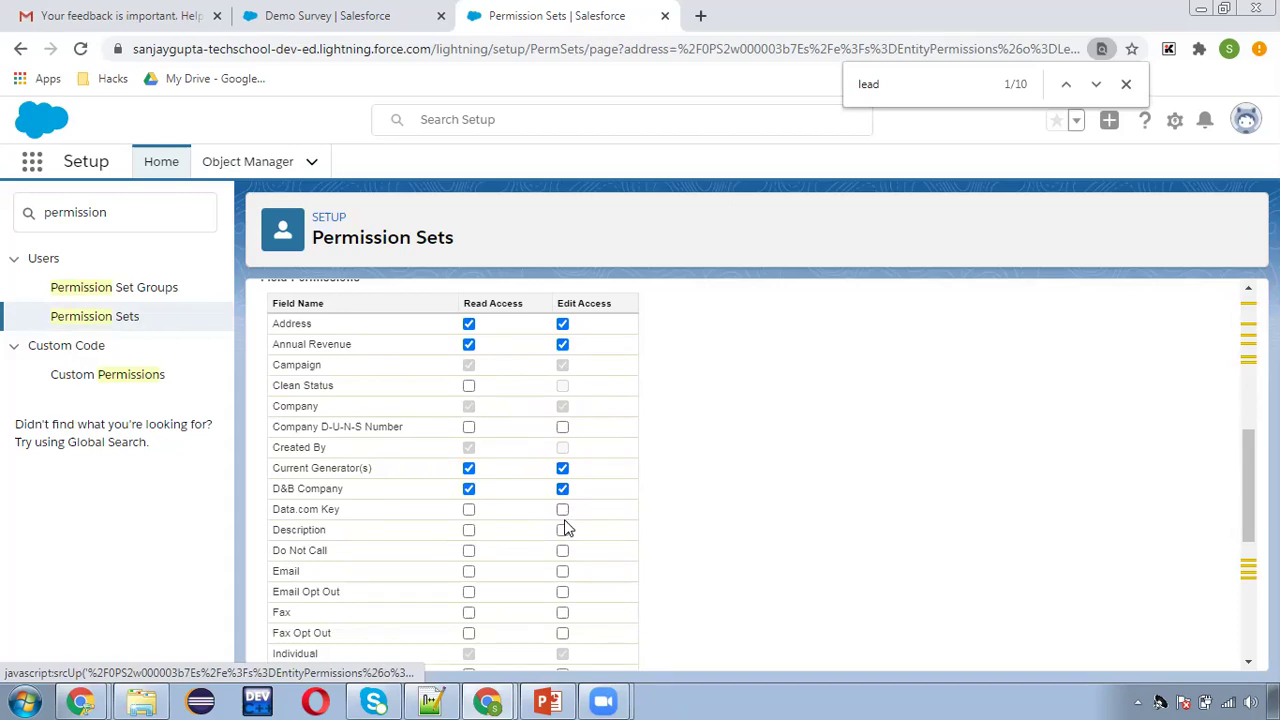
Grant read and edit access to the Email and Email Opt Out lead fields, save the Leads settings and close the page search.
left_click(563, 571)
left_click(563, 592)
scroll(774, 556, "up", 10)
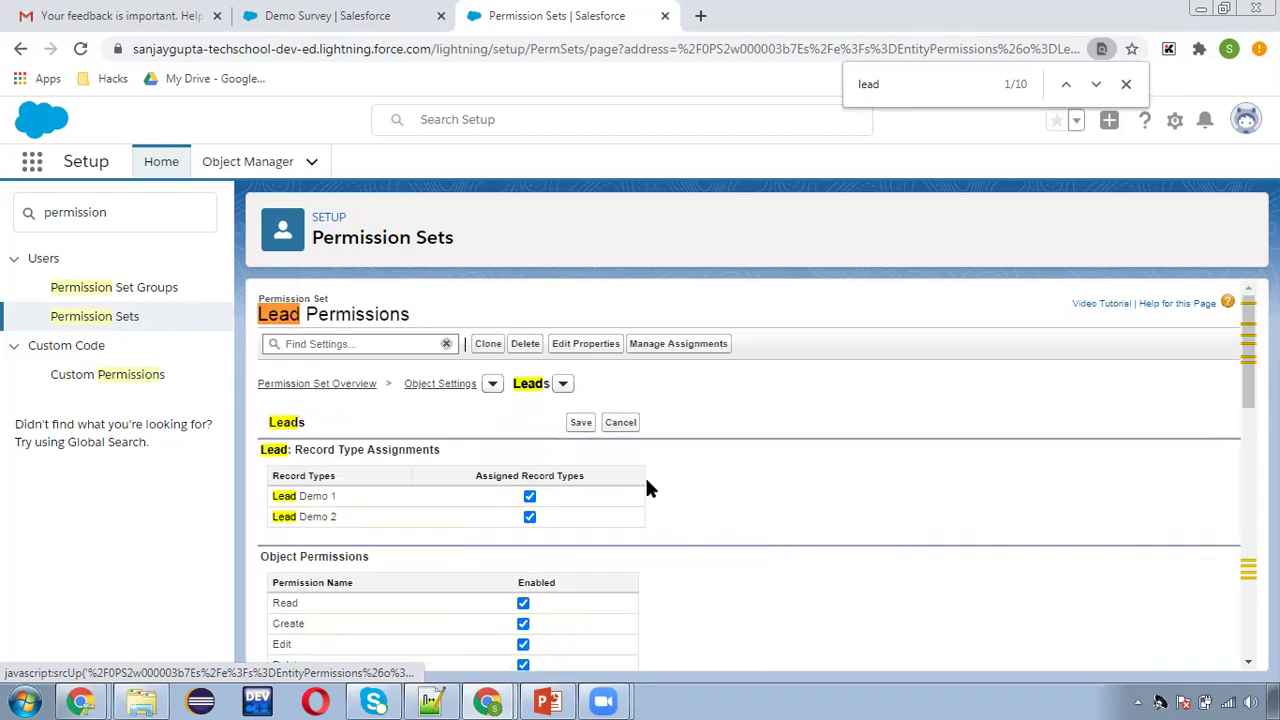
left_click(580, 423)
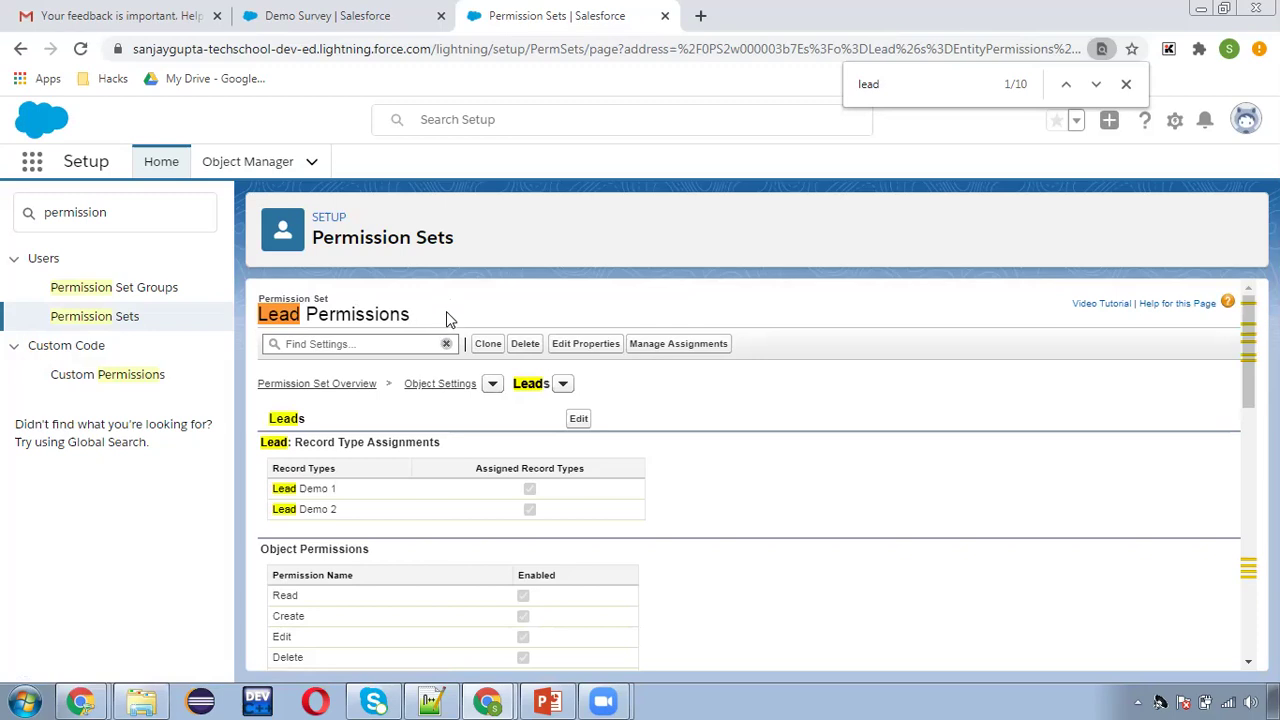
left_click(1127, 86)
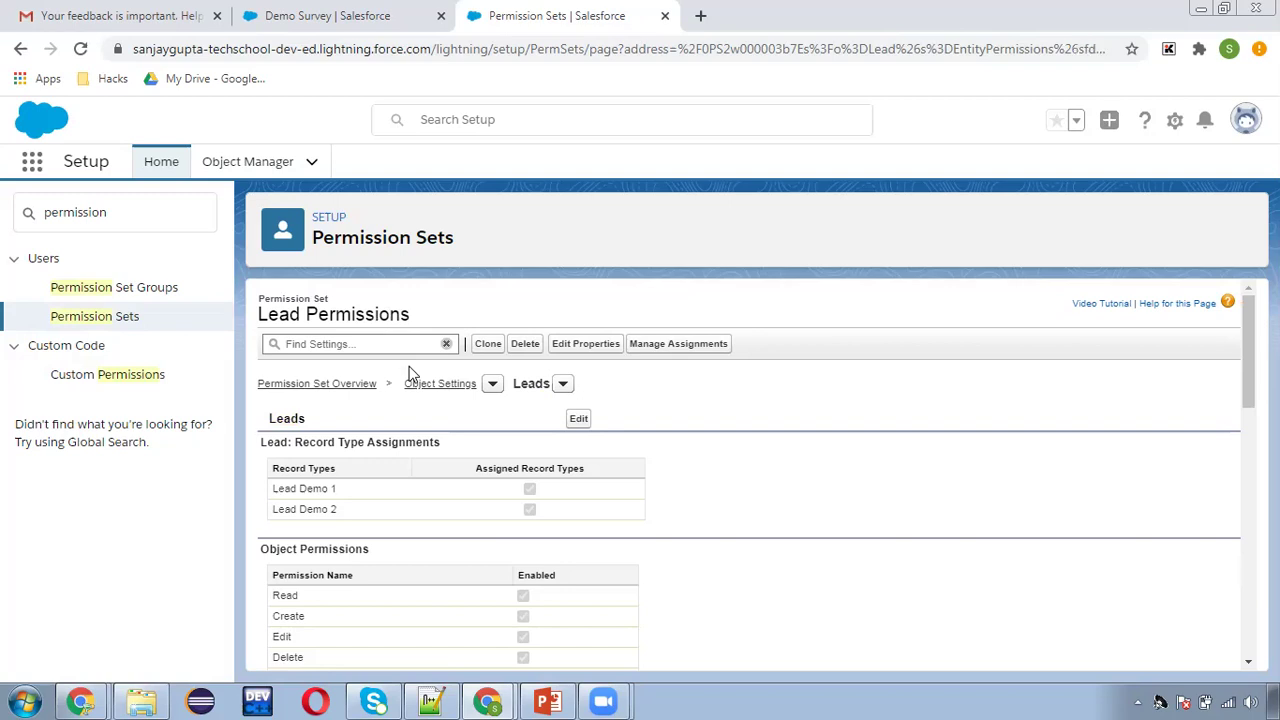
Open Permission Set Groups in a separate browser tab, and check the Permission Sets list for Case Permissions and Lead Permissions.
middle_click(110, 287)
left_click(735, 16)
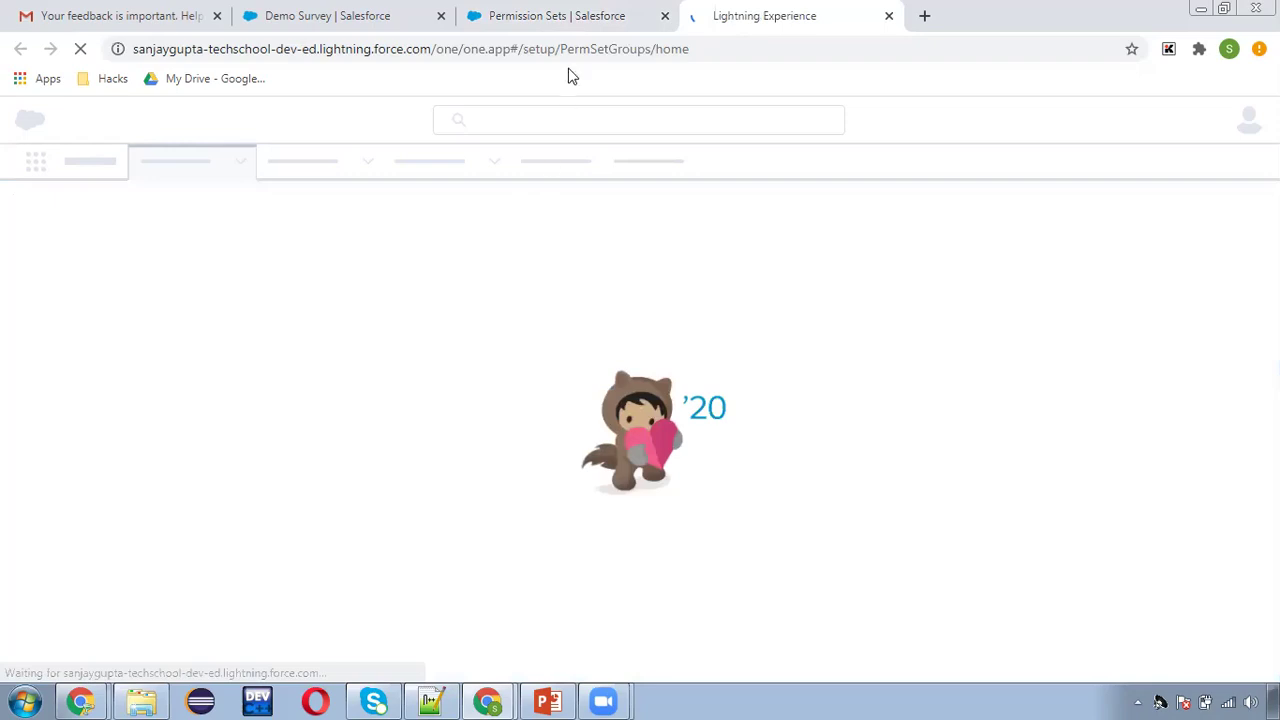
left_click(560, 16)
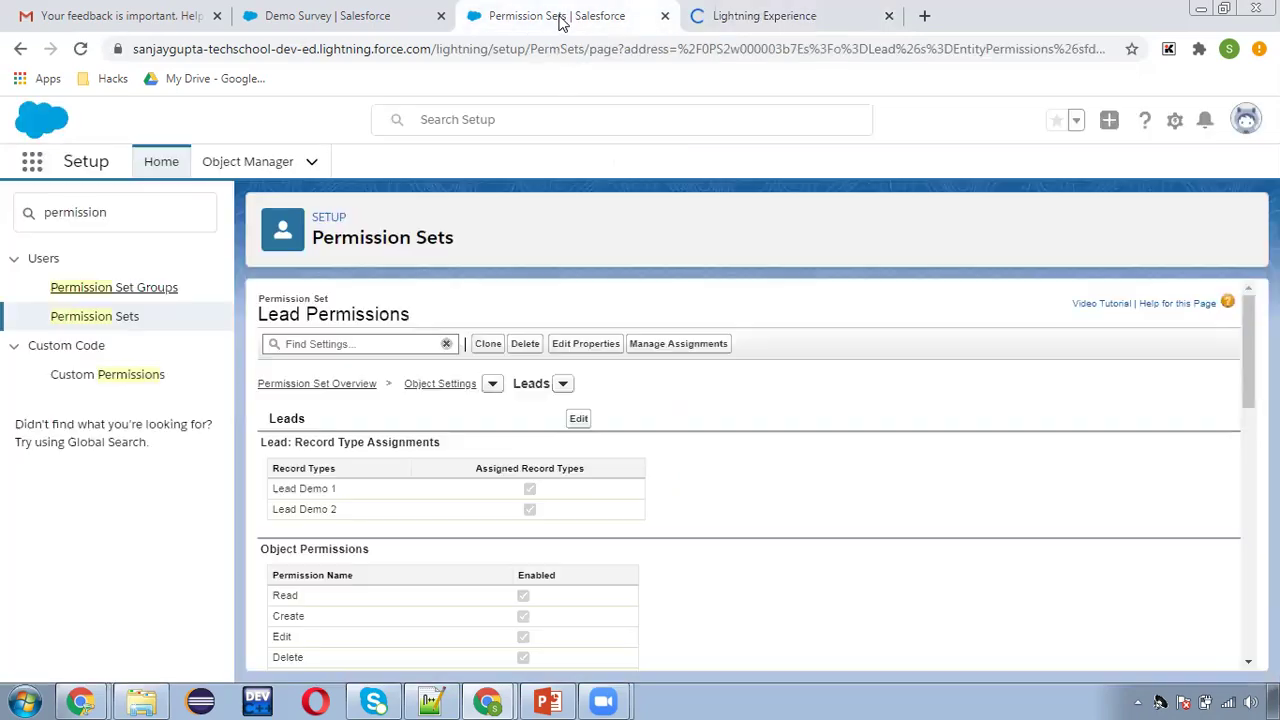
left_click(128, 322)
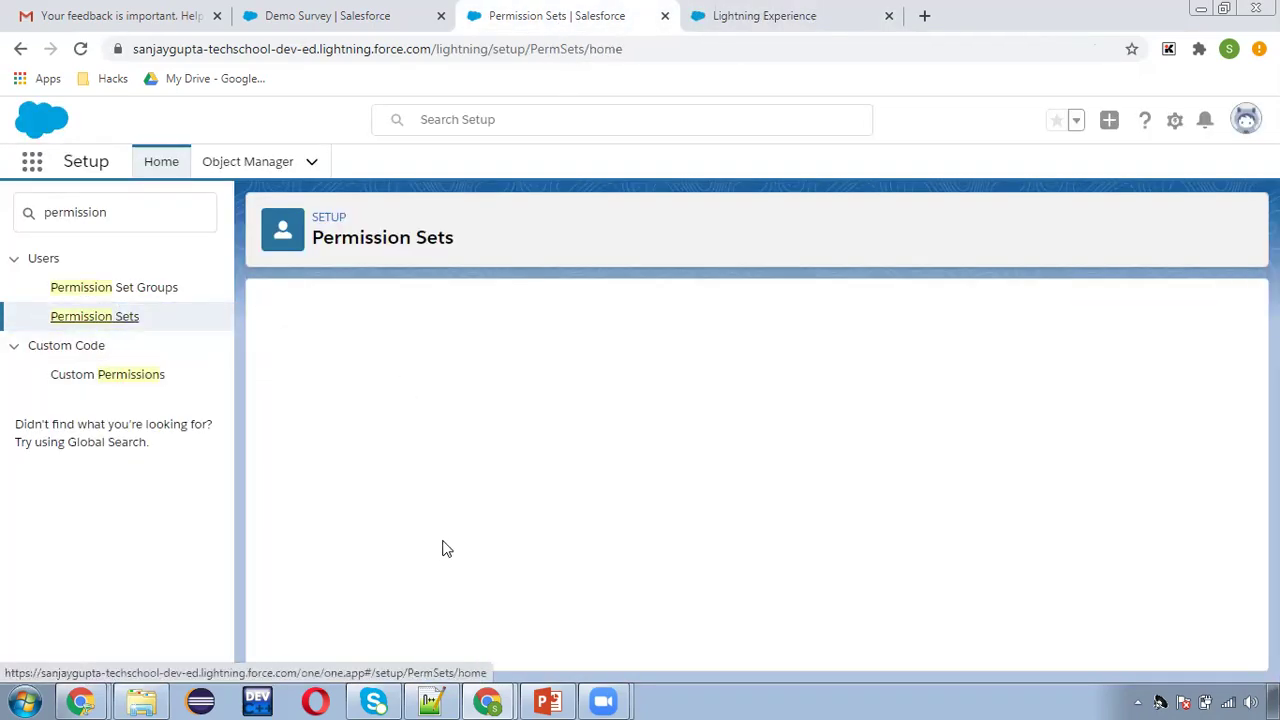
scroll(461, 528, "down", 3)
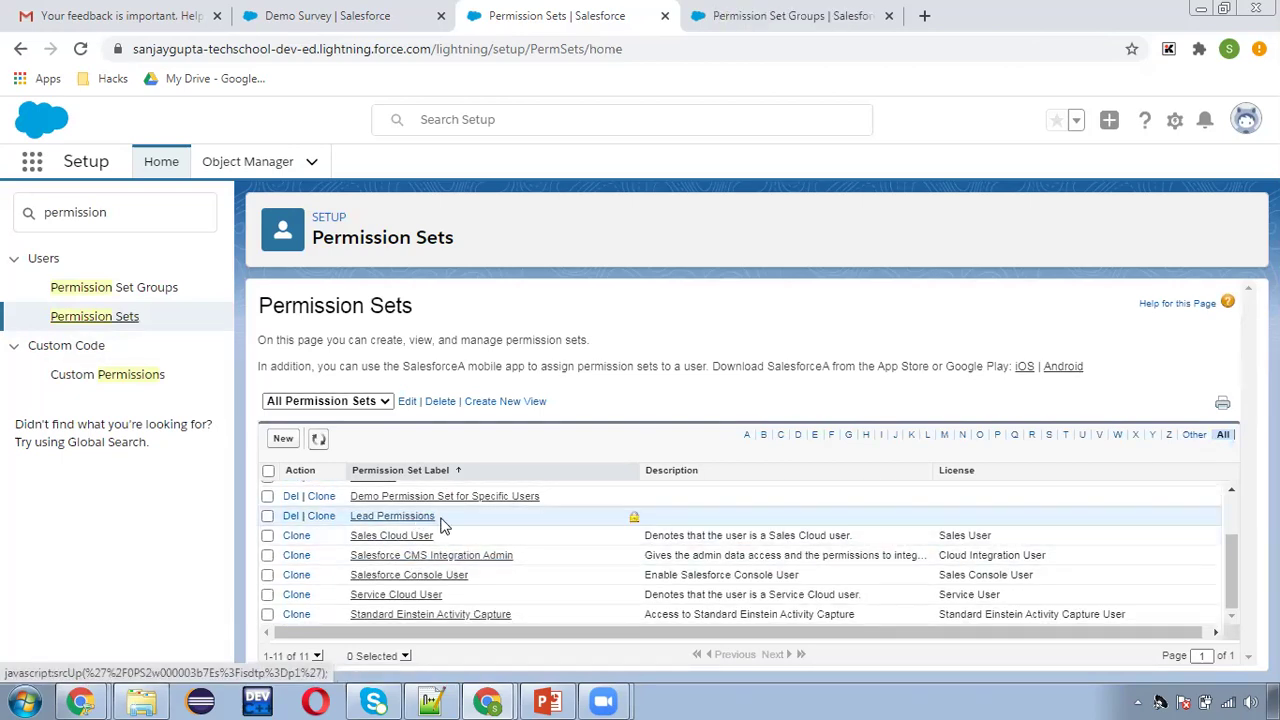
scroll(438, 533, "up", 2)
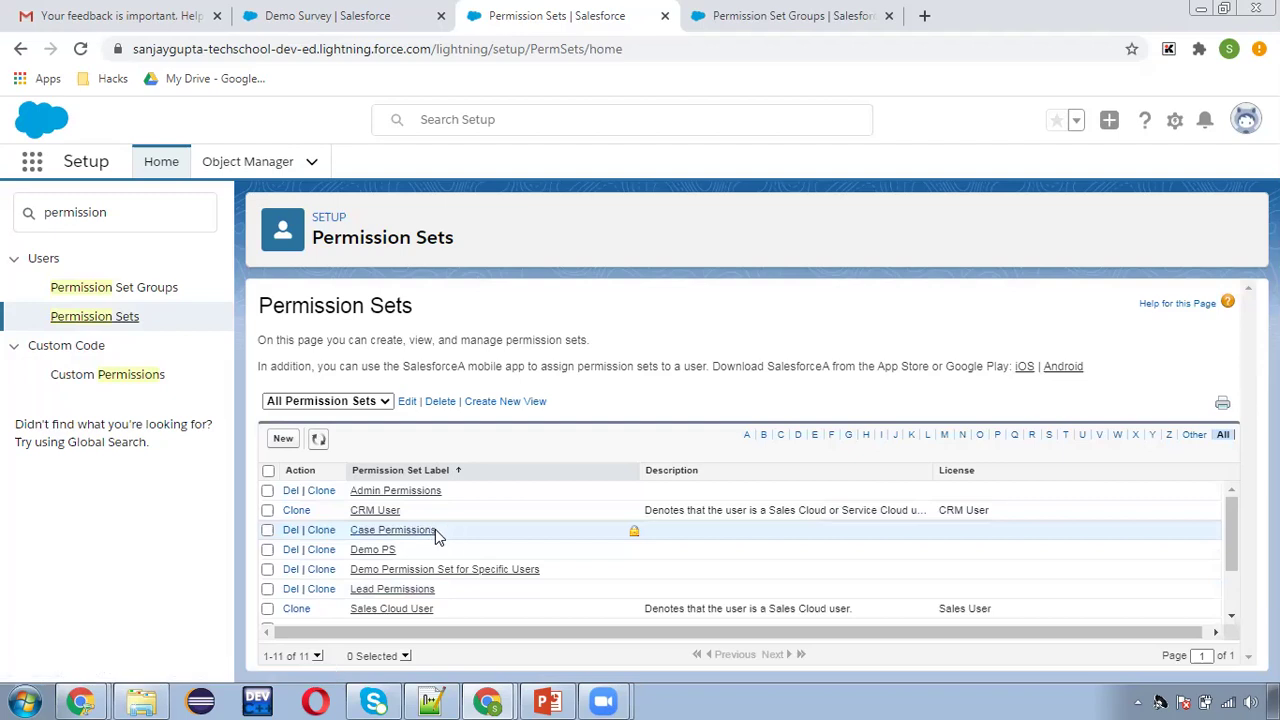
Create and save a new permission set group labelled Case and Lead Permissions.
left_click(749, 23)
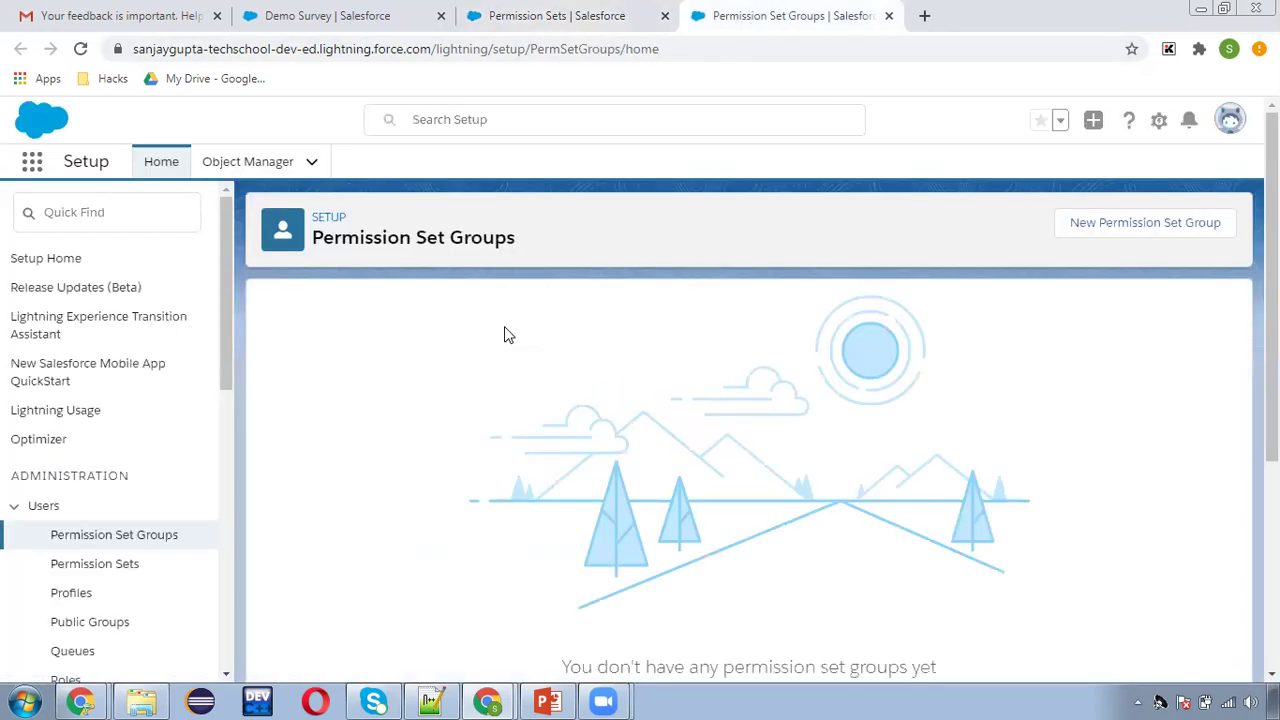
left_click(1100, 228)
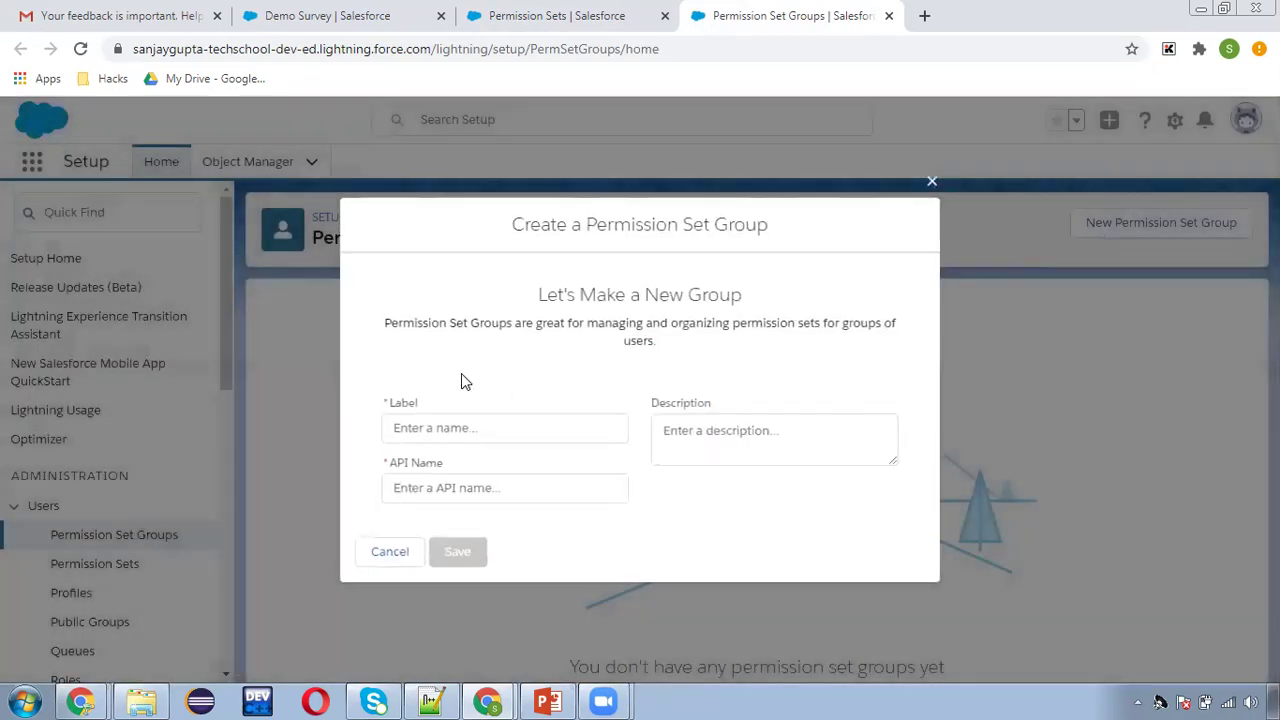
type("Case and Lead Pe")
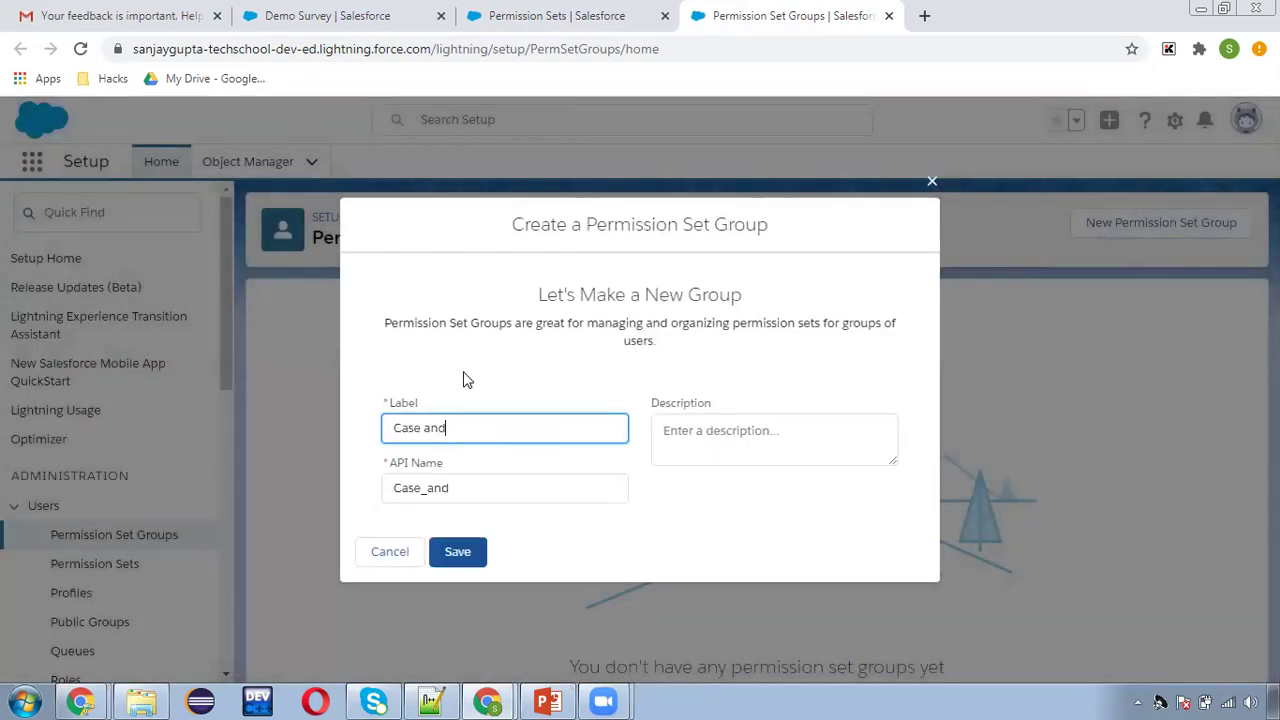
type("ssions")
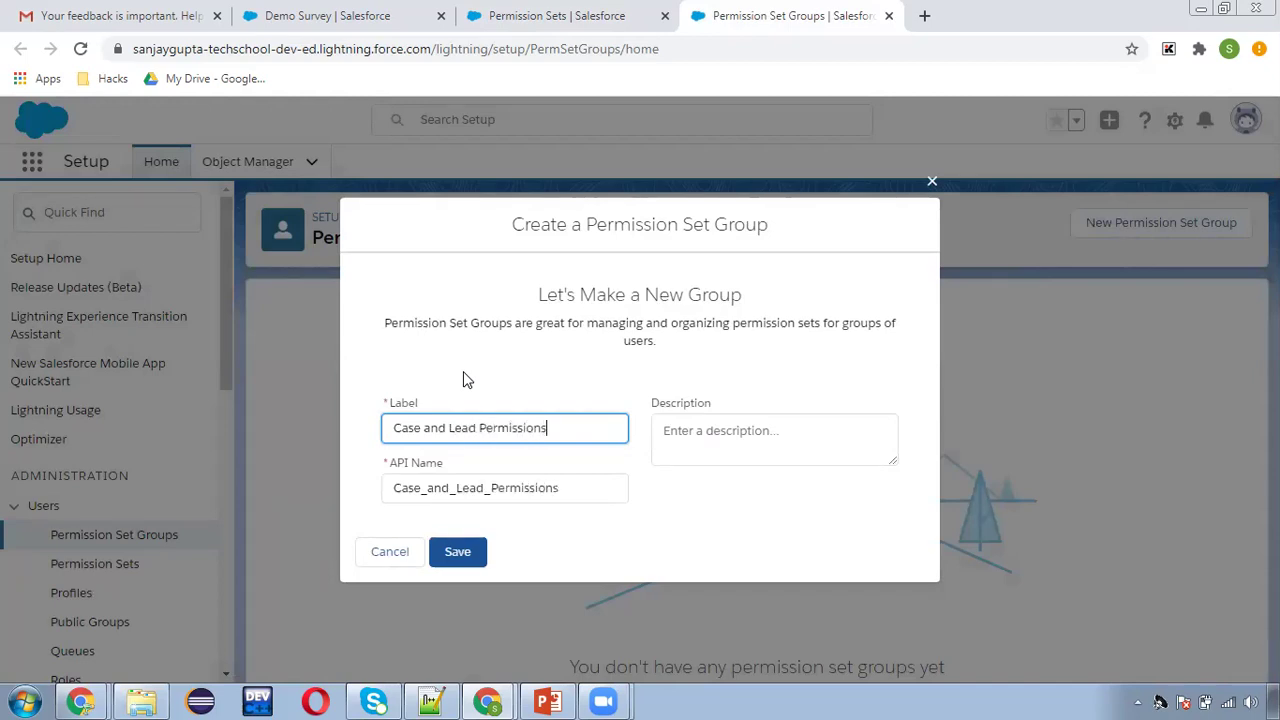
left_click(654, 508)
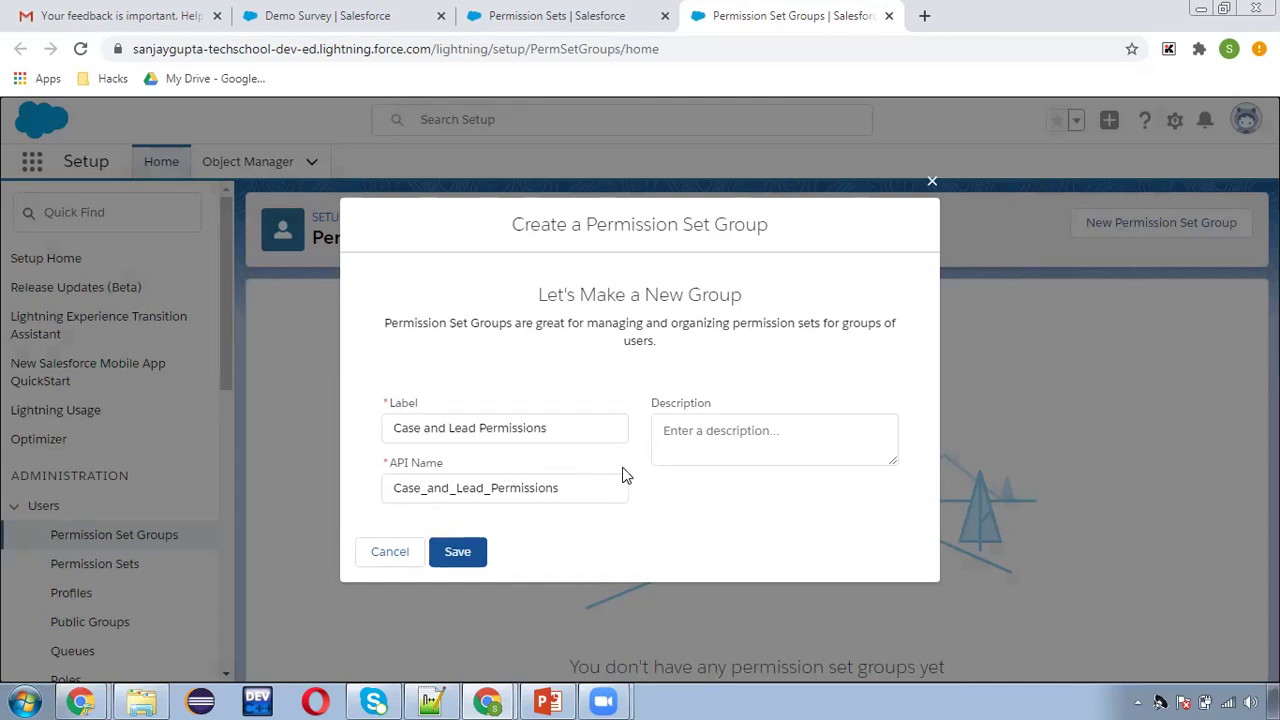
left_click(463, 558)
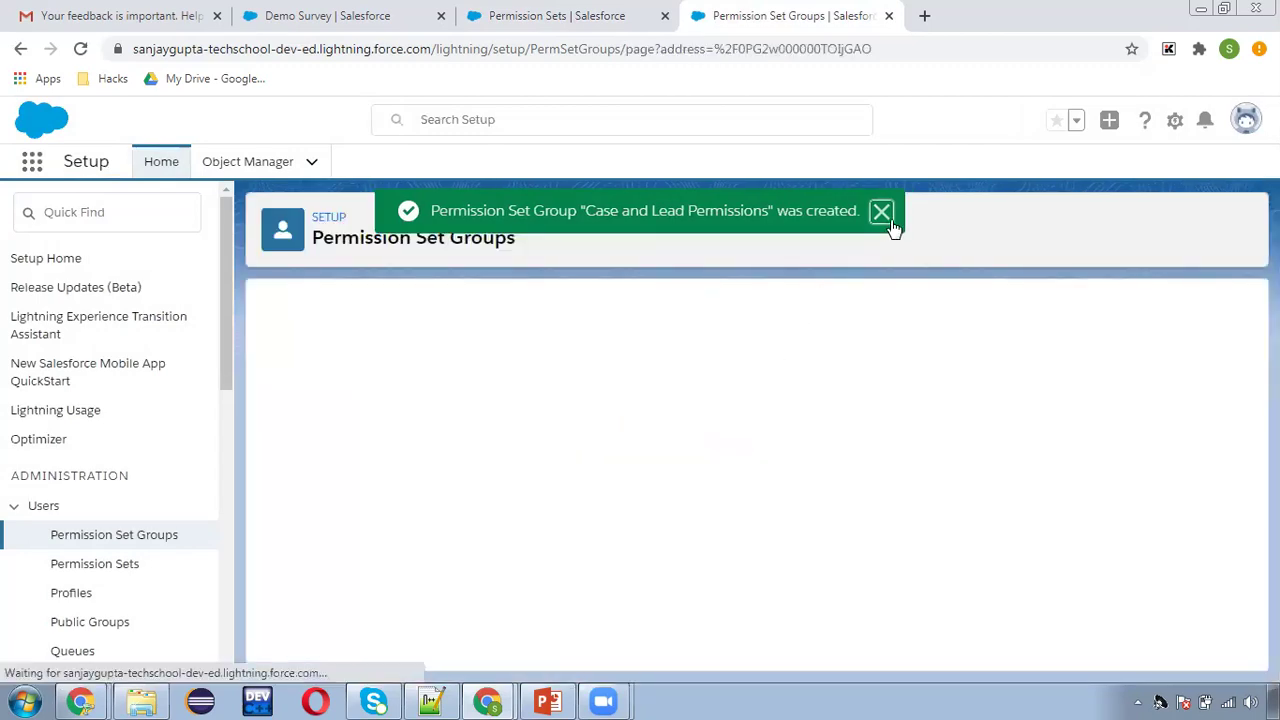
left_click(883, 212)
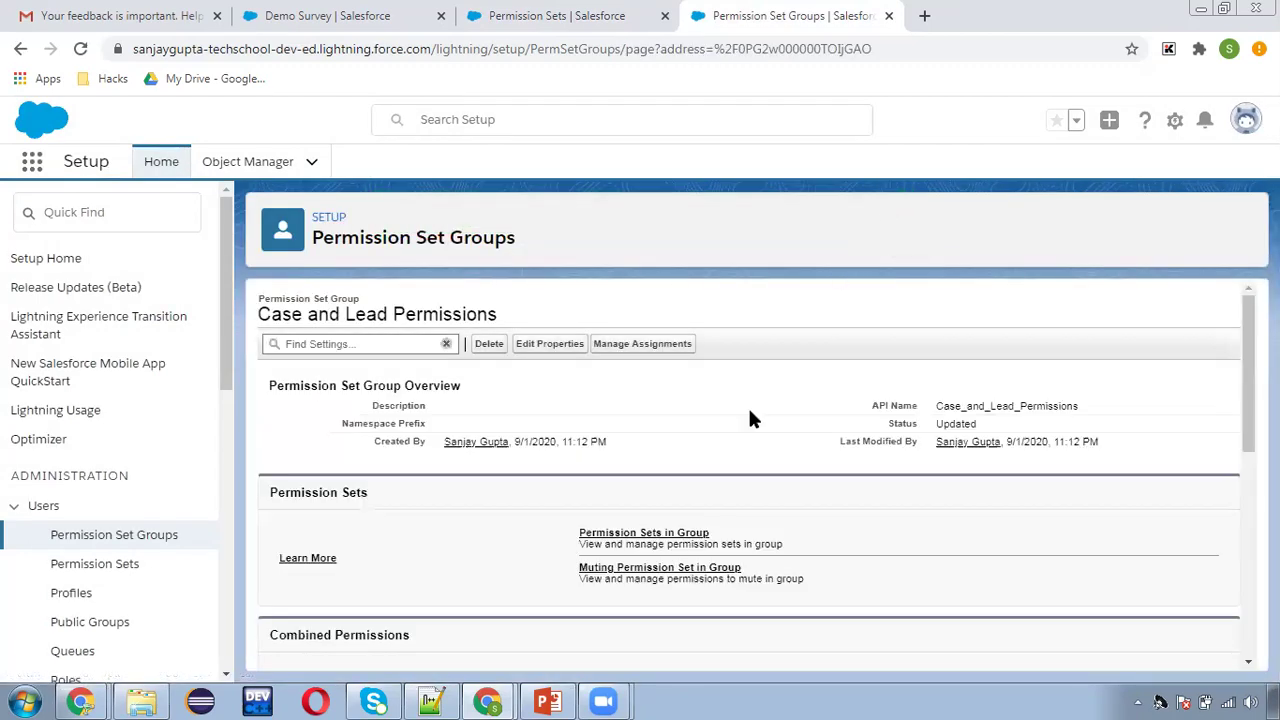
Add the Case Permissions and Lead Permissions sets to the Case and Lead Permissions group.
scroll(714, 417, "down", 1)
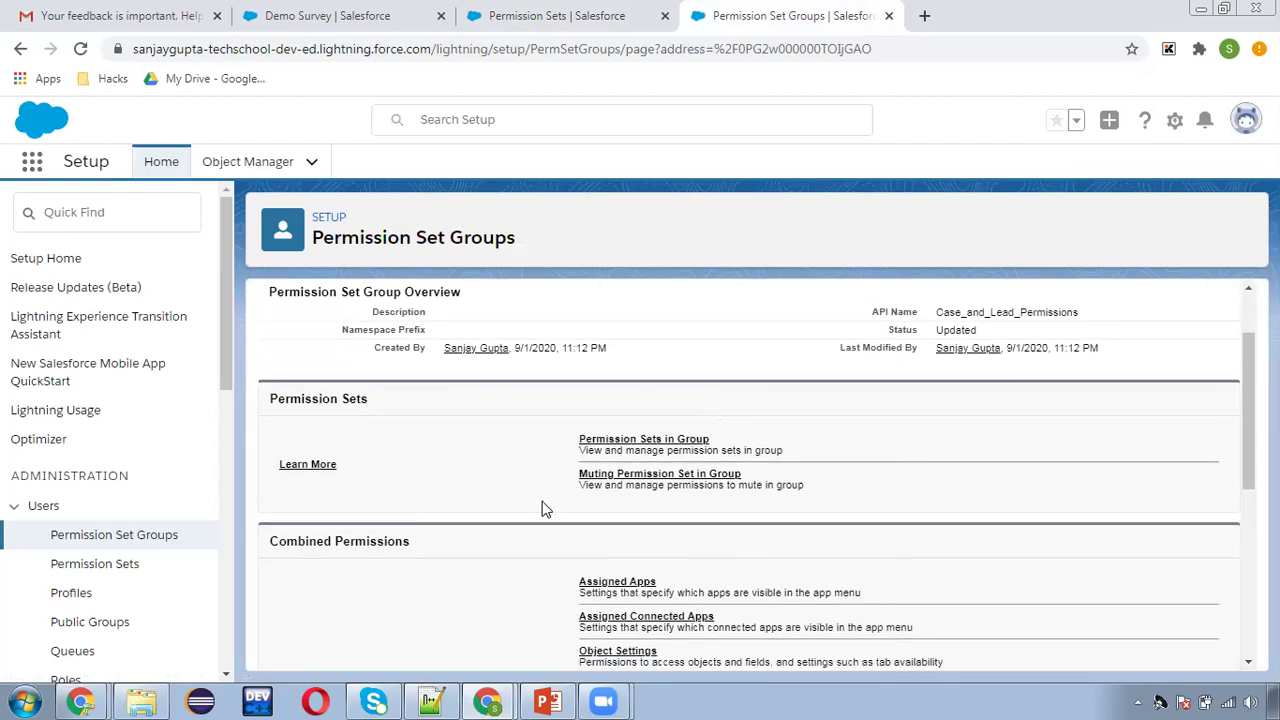
scroll(545, 530, "up", 1)
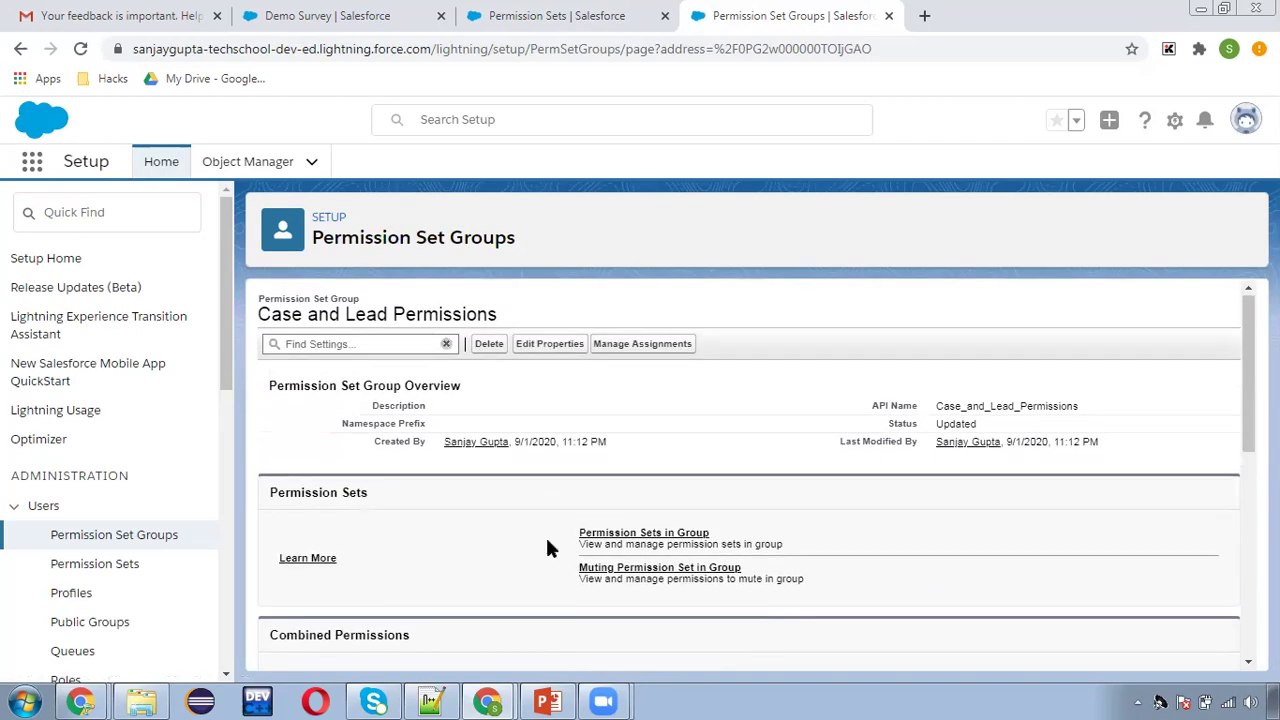
scroll(476, 523, "down", 1)
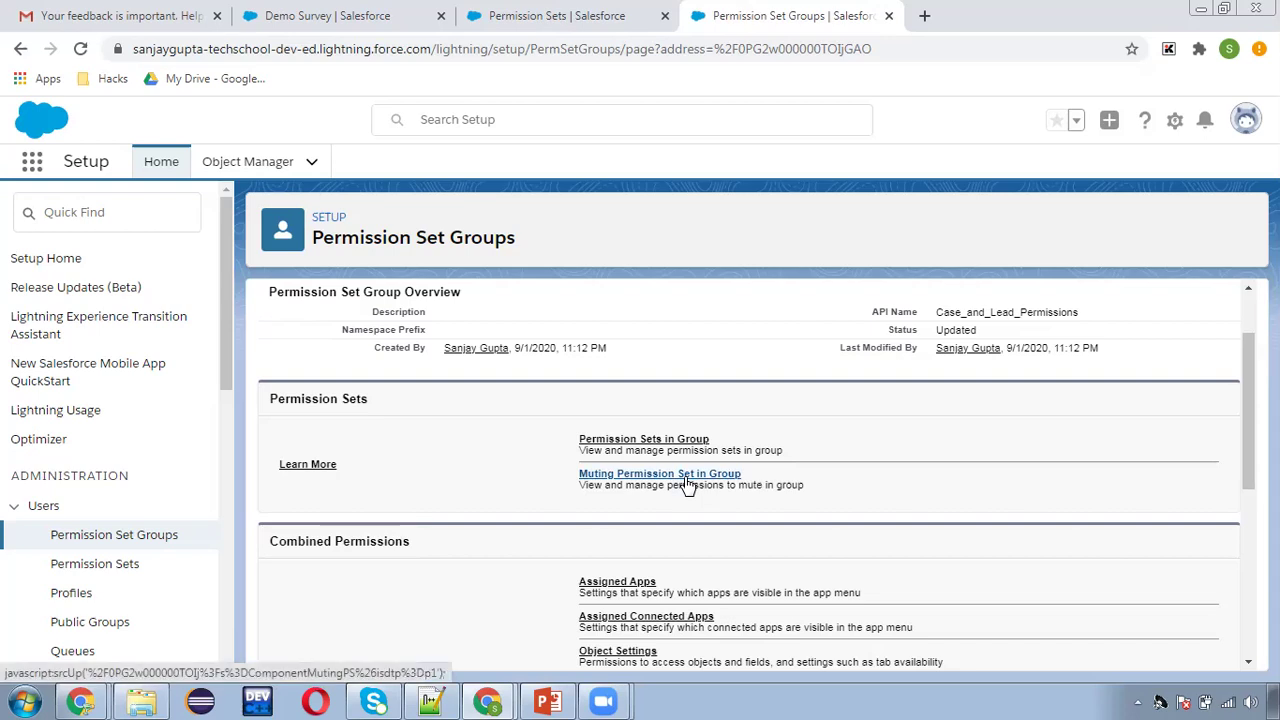
left_click(632, 442)
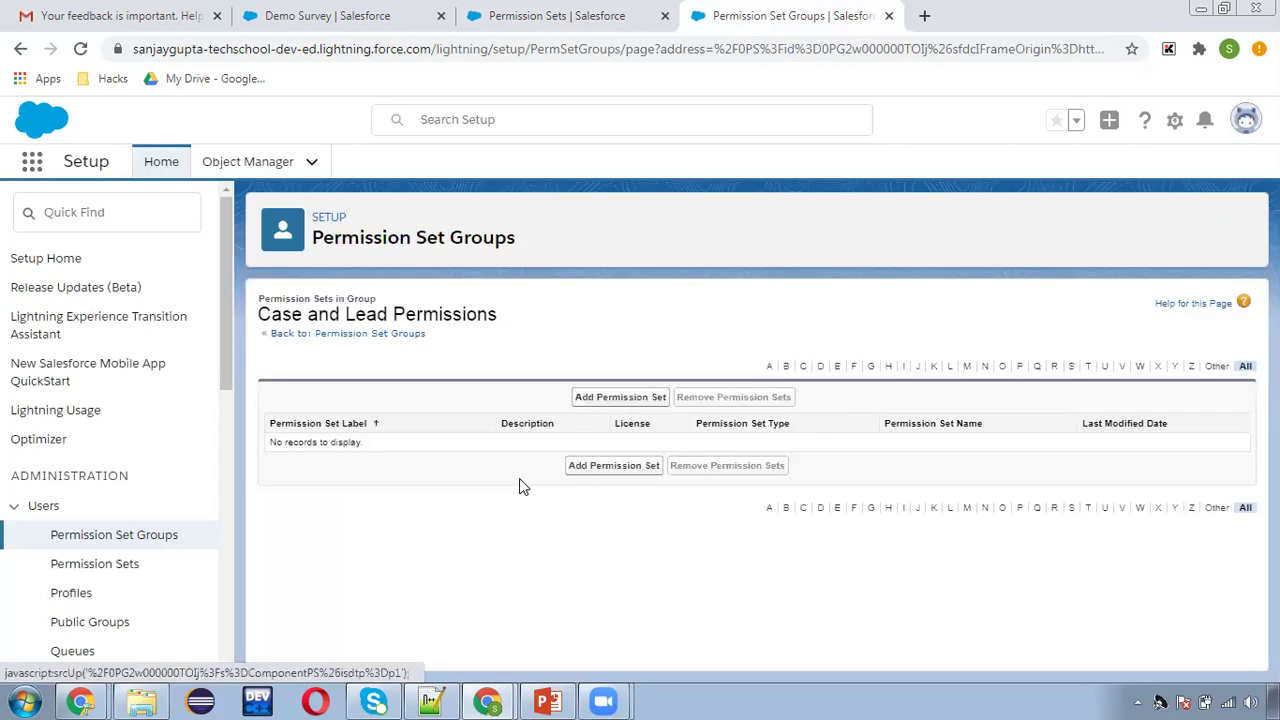
left_click(614, 400)
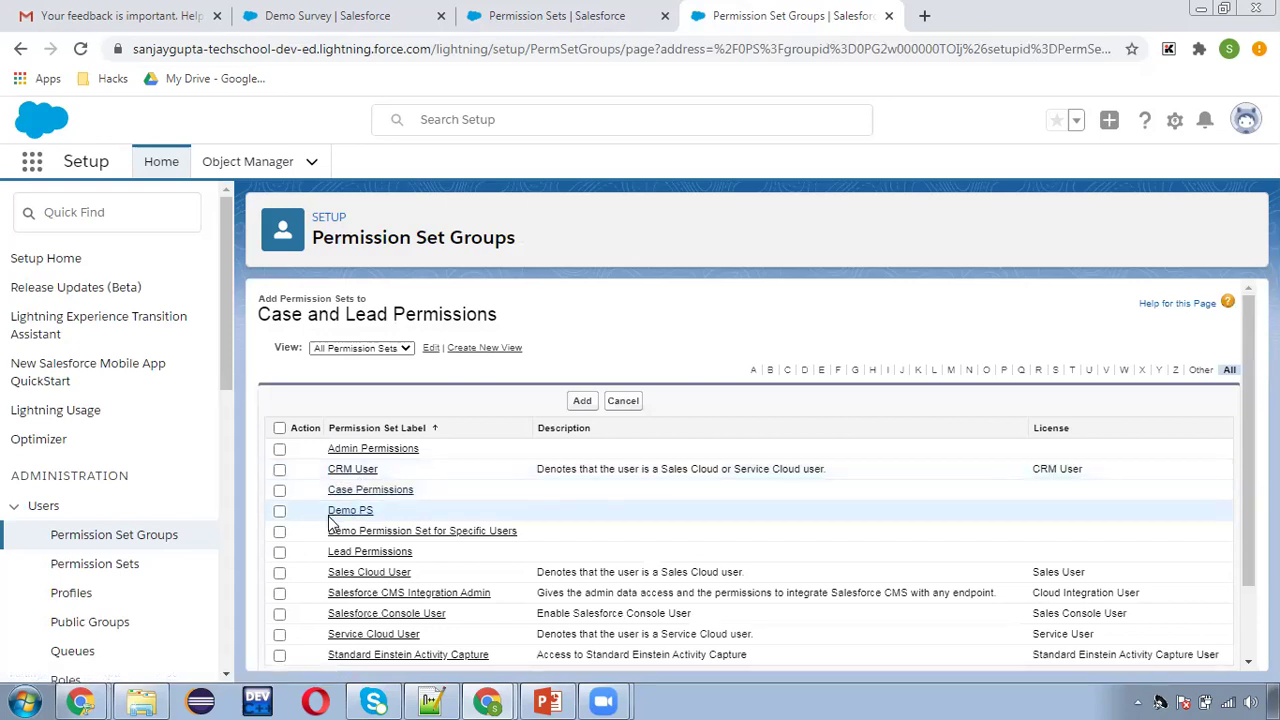
left_click(279, 552)
left_click(279, 490)
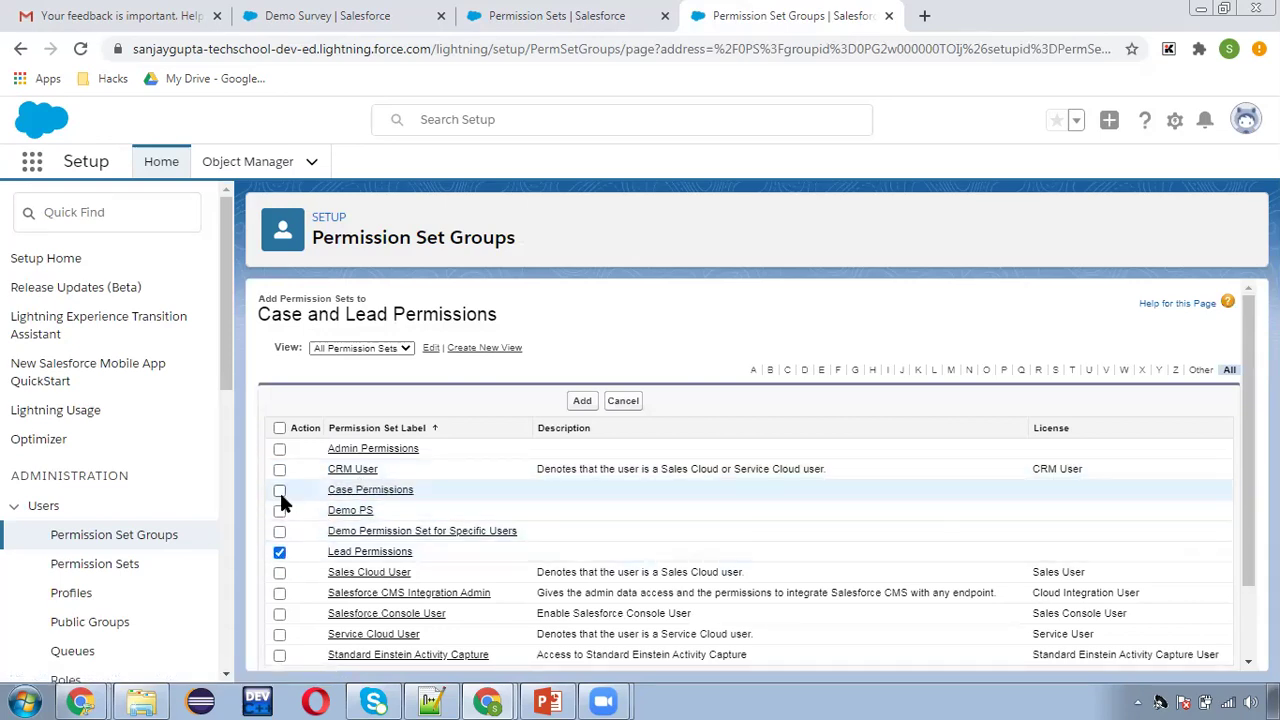
left_click(581, 401)
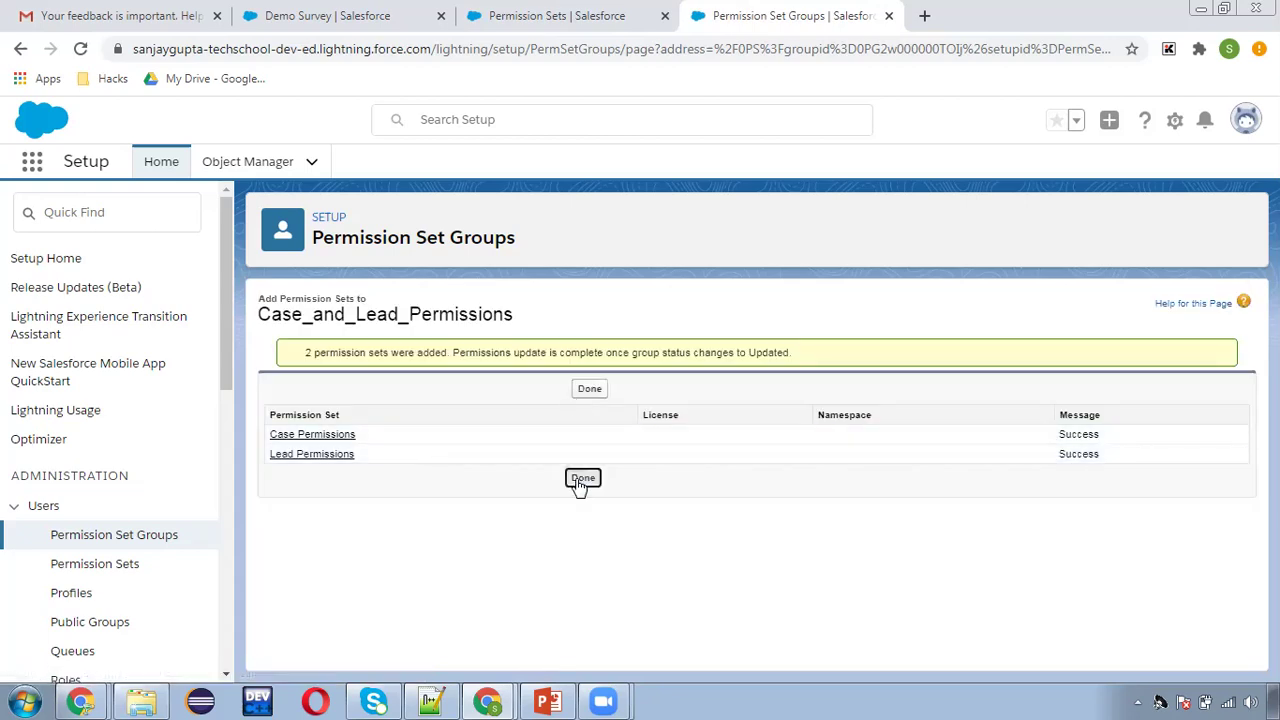
left_click(578, 478)
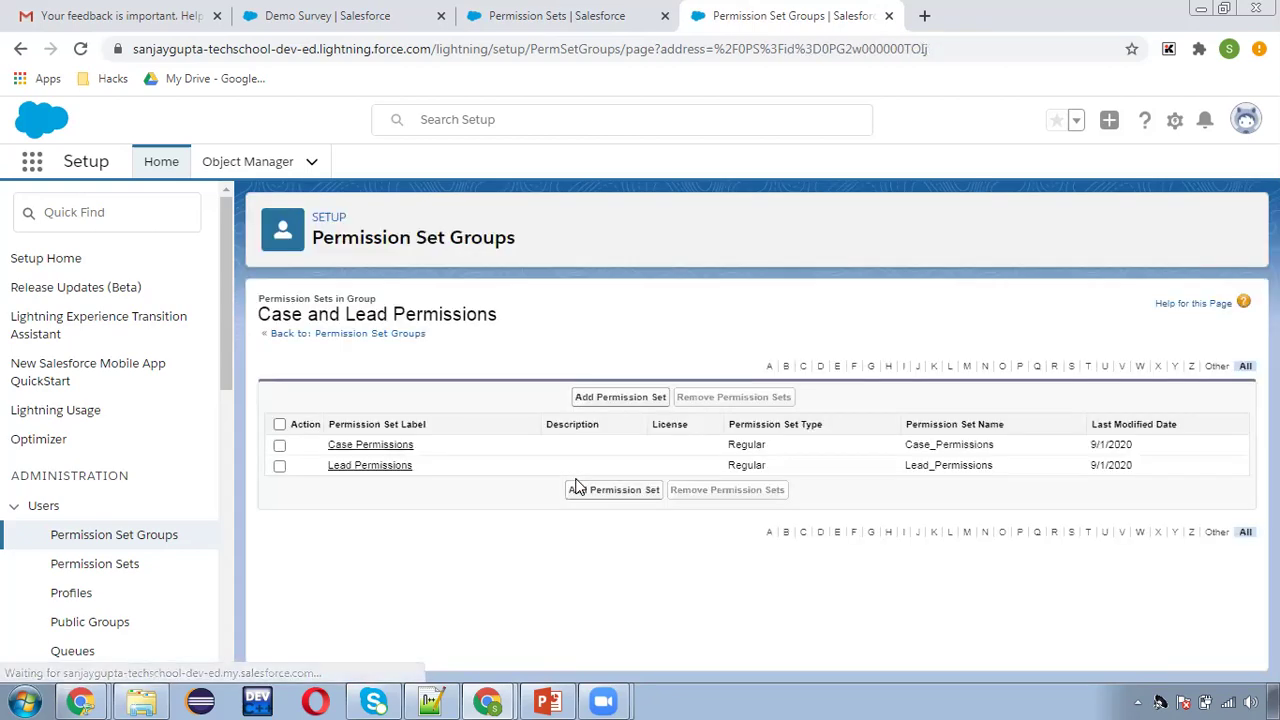
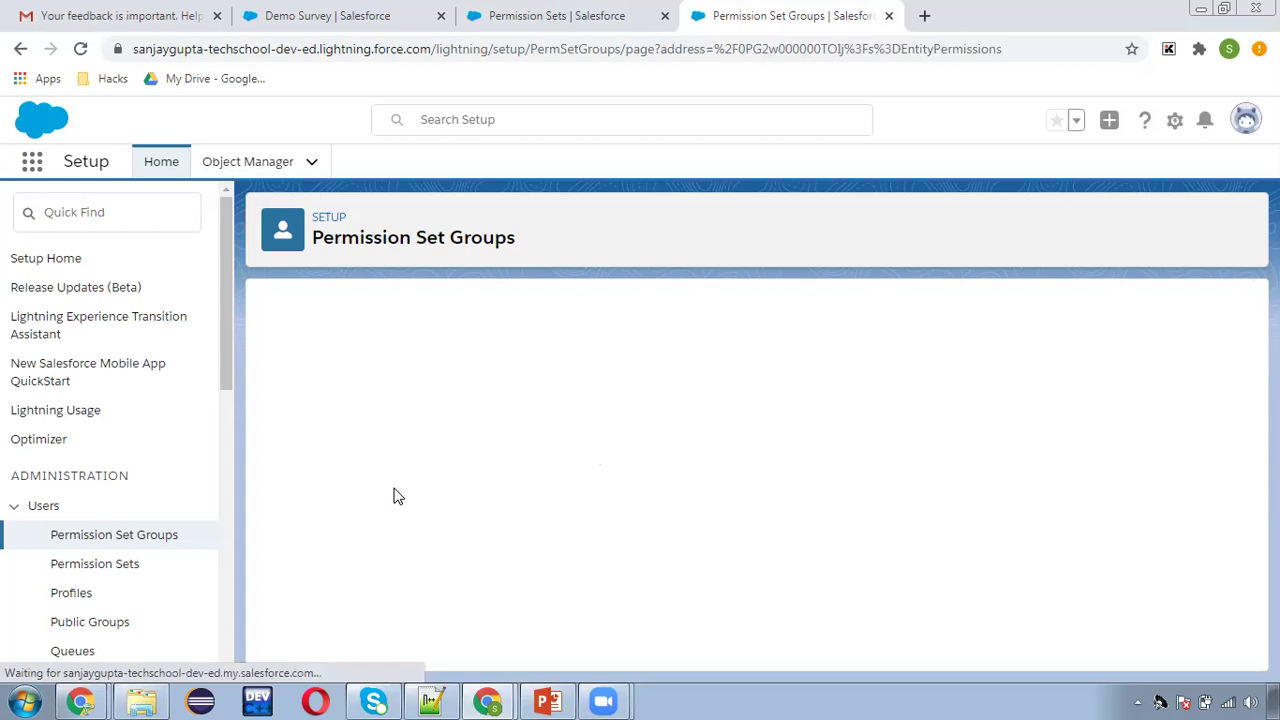
Examine the combined object permissions for Cases in the group's object settings list.
scroll(407, 505, "down", 3)
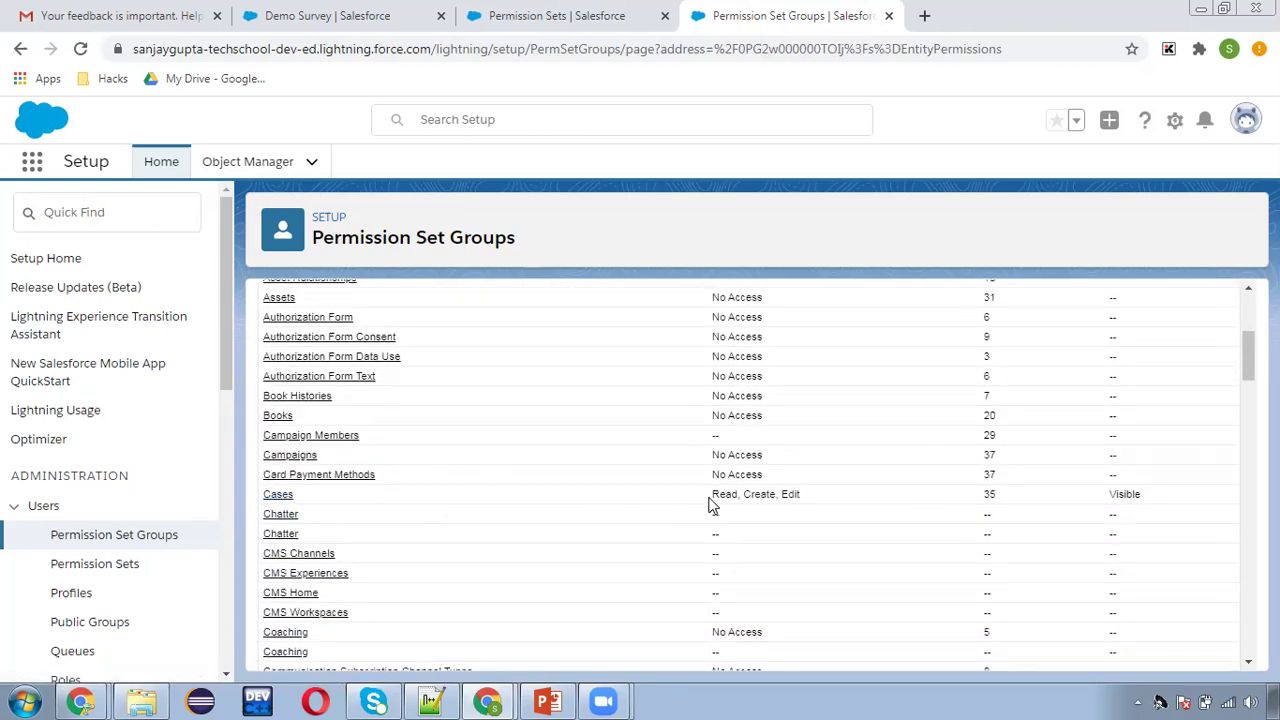
left_click_drag(708, 505, 809, 508)
scroll(1117, 505, "up", 1)
scroll(1117, 505, "up", 3)
scroll(1125, 490, "down", 5)
scroll(791, 493, "up", 2)
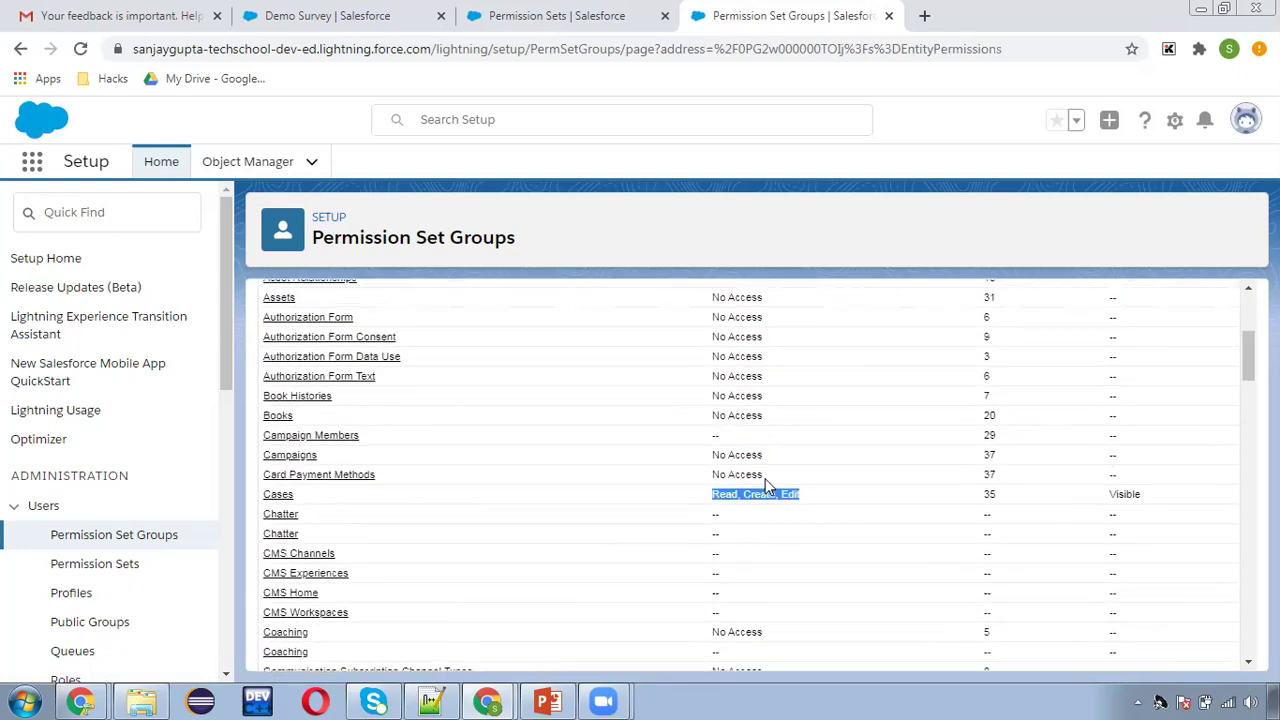
Inspect the group's Cases tab, record type, object and field permissions, and return to the group overview.
left_click(278, 496)
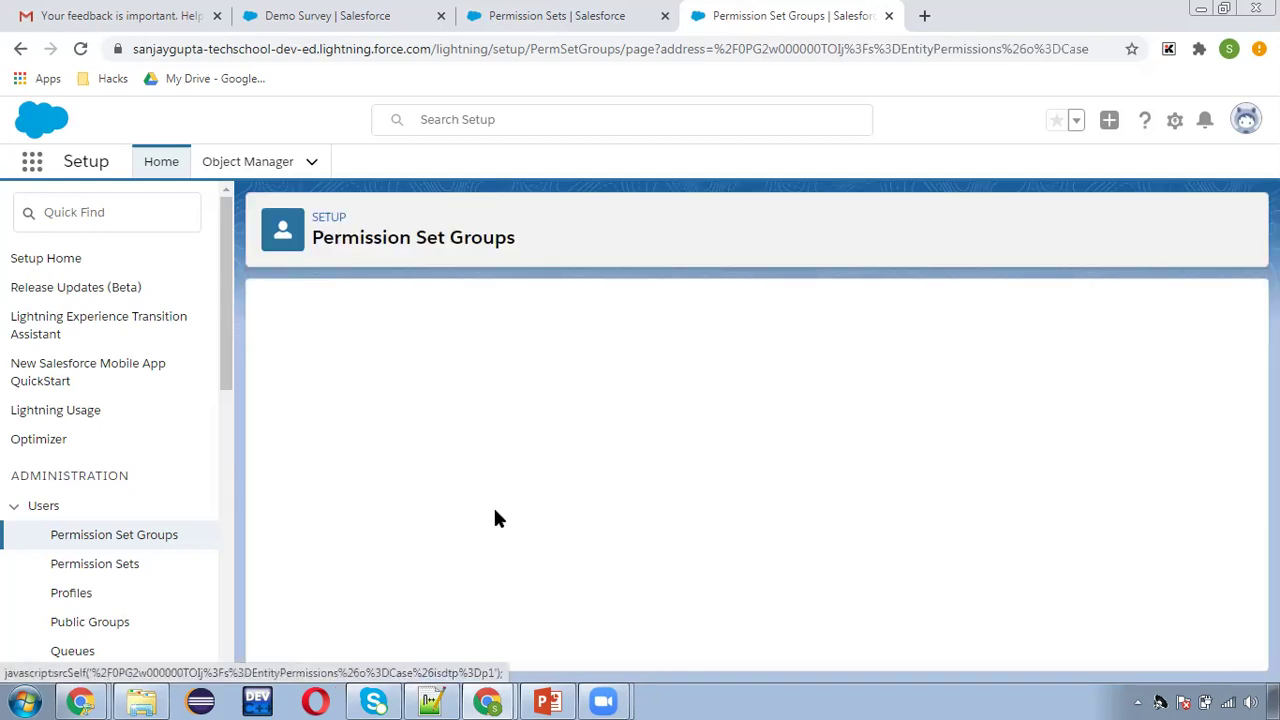
scroll(613, 514, "down", 2)
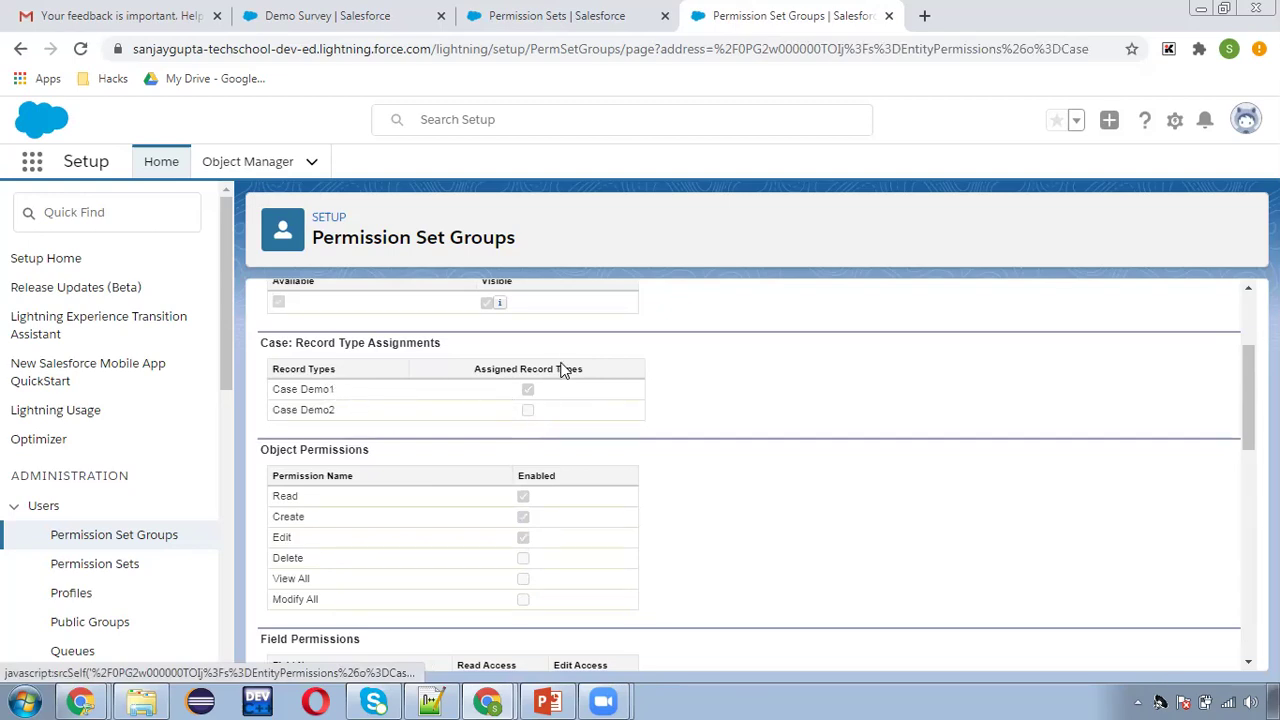
scroll(570, 470, "down", 1)
scroll(585, 462, "down", 5)
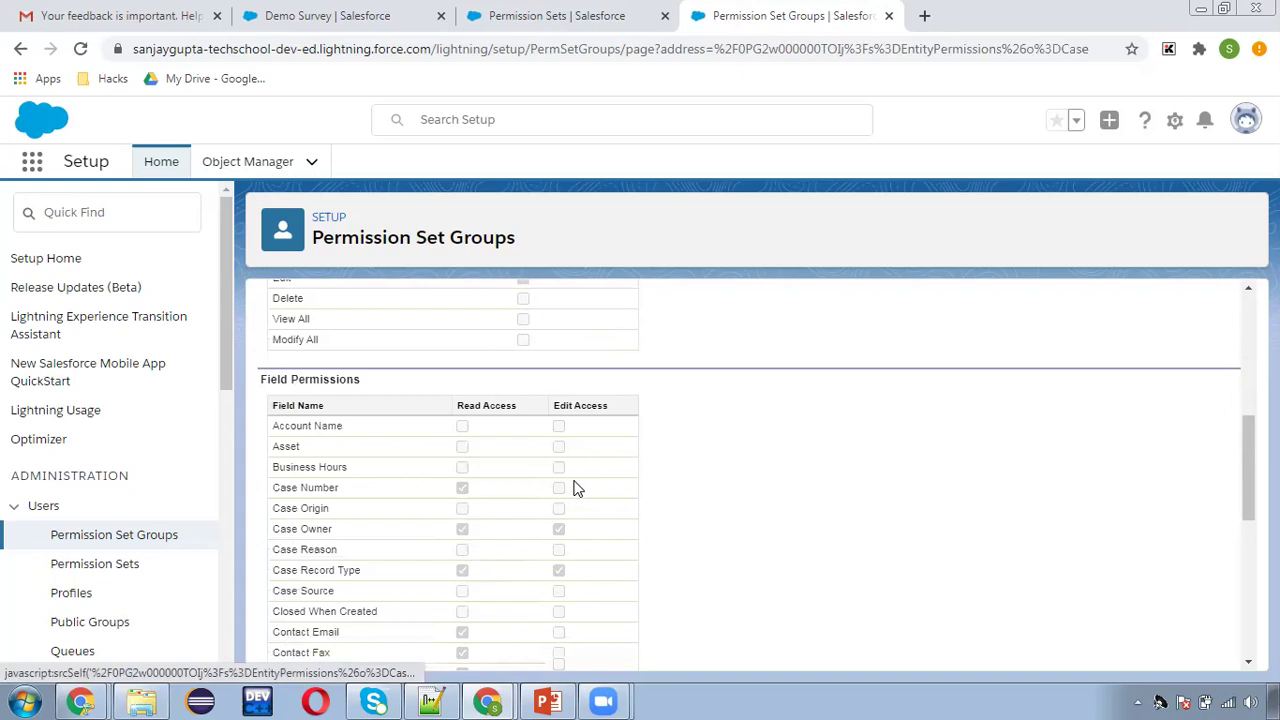
scroll(583, 572, "down", 1)
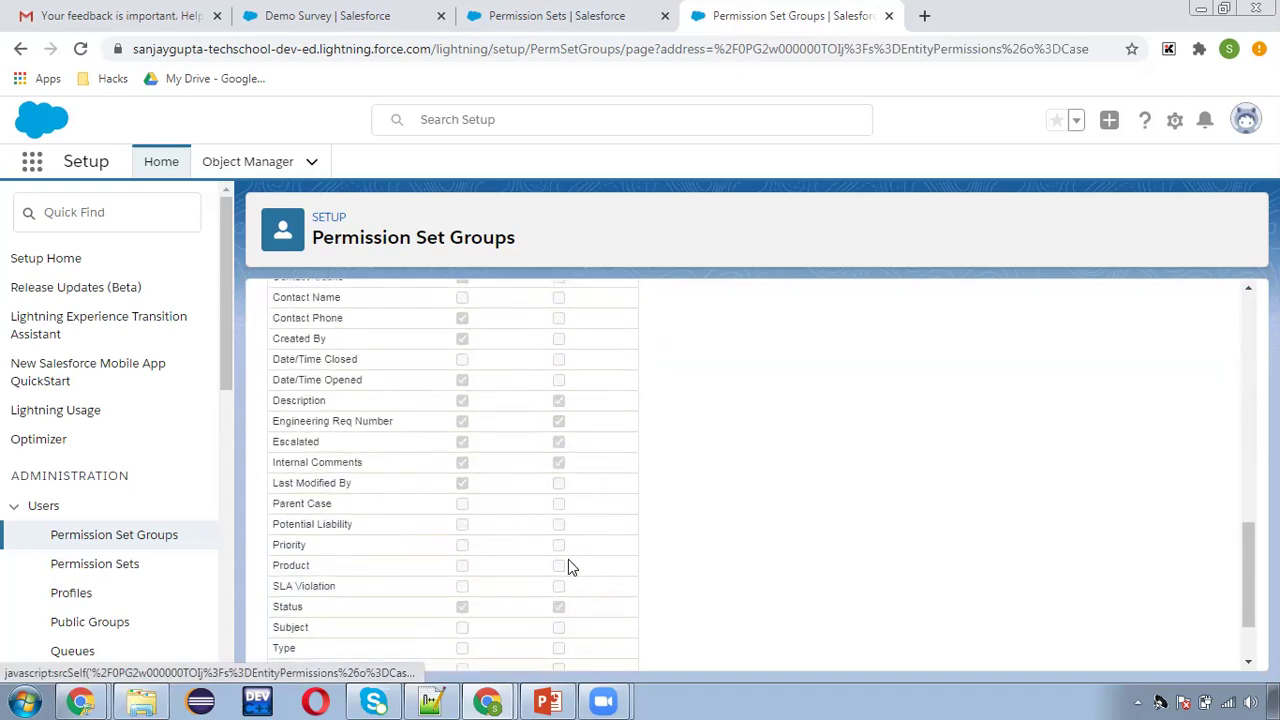
scroll(534, 451, "up", 10)
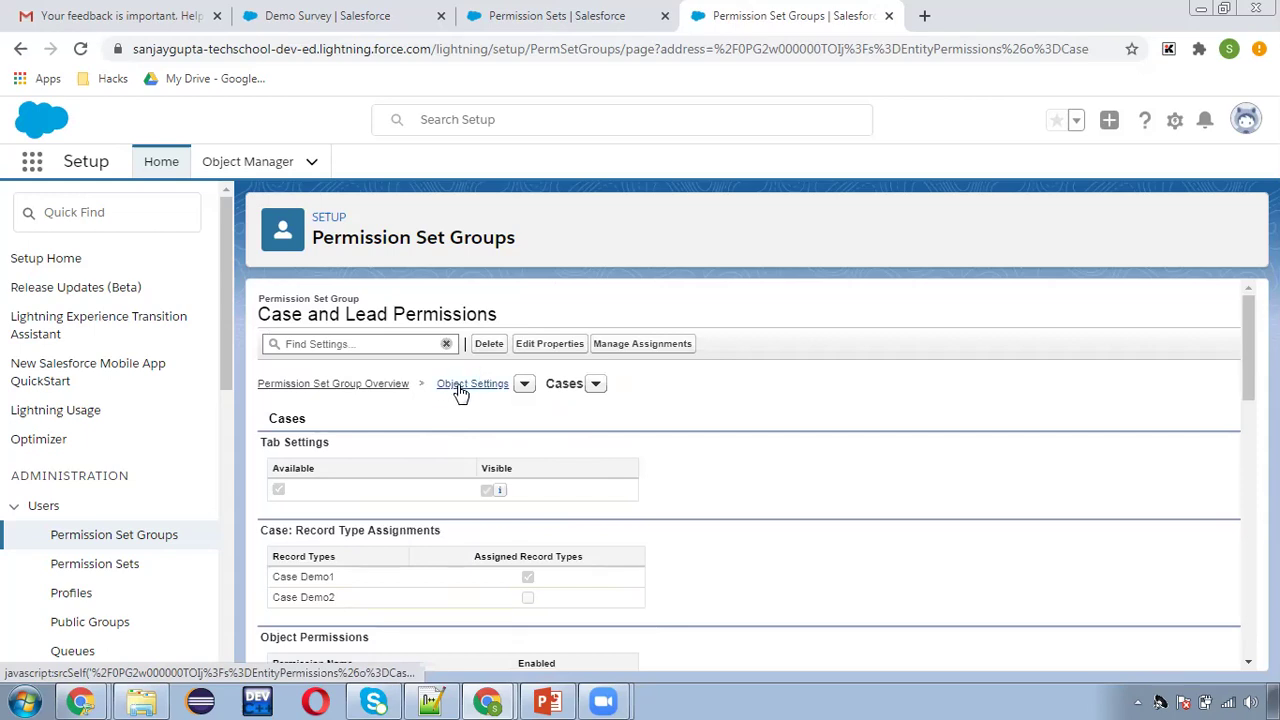
left_click(293, 386)
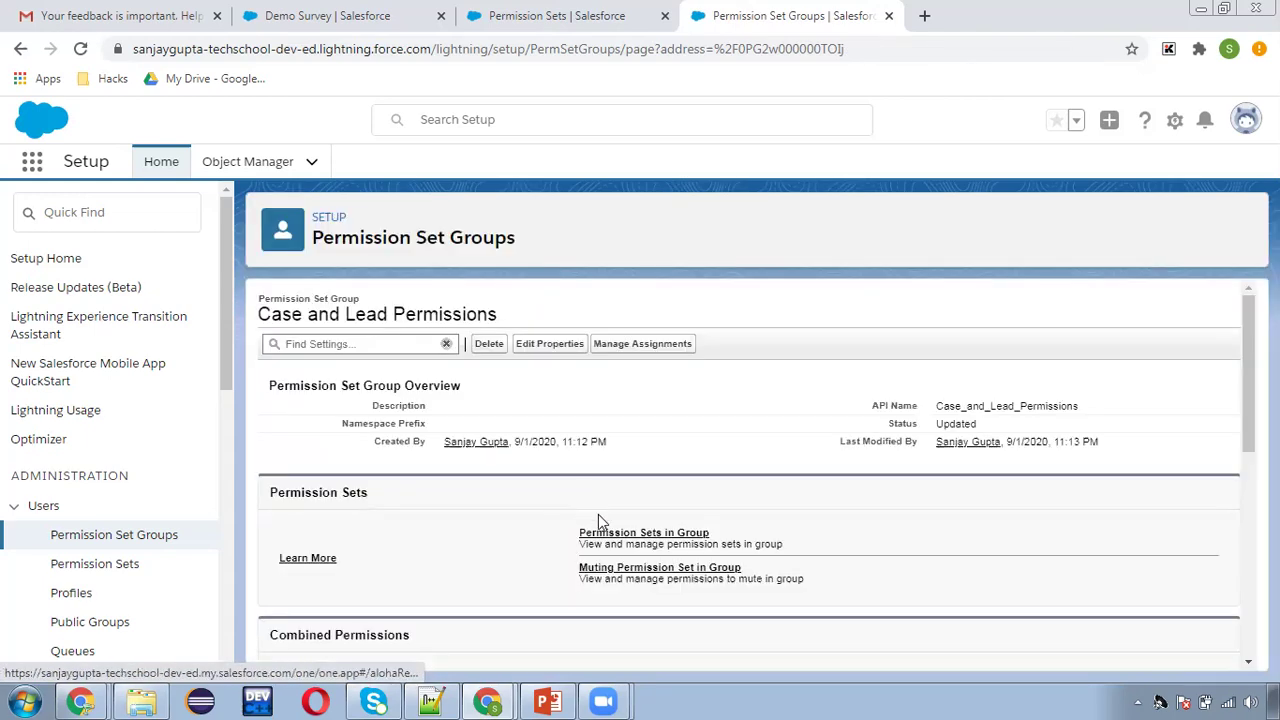
Examine the combined object permissions for Leads in the group's object settings list, and return to the group overview.
scroll(598, 514, "down", 2)
left_click(620, 563)
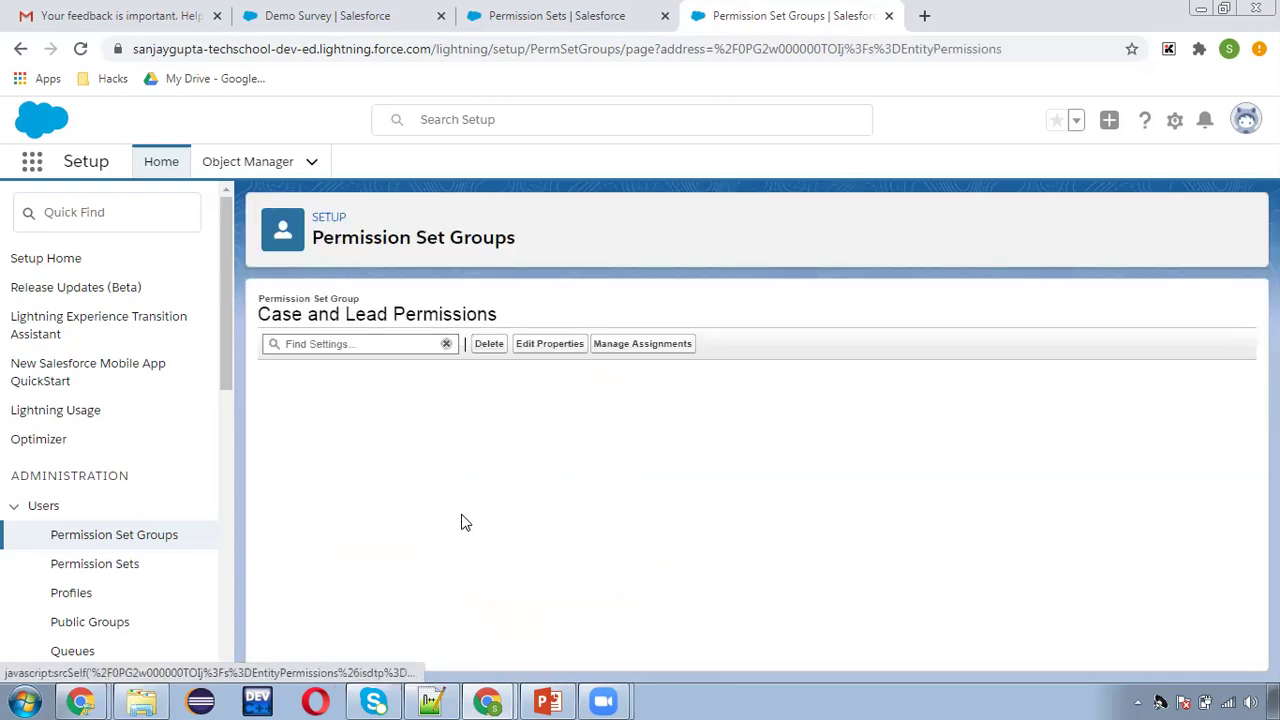
key("ctrl+f")
type("leads")
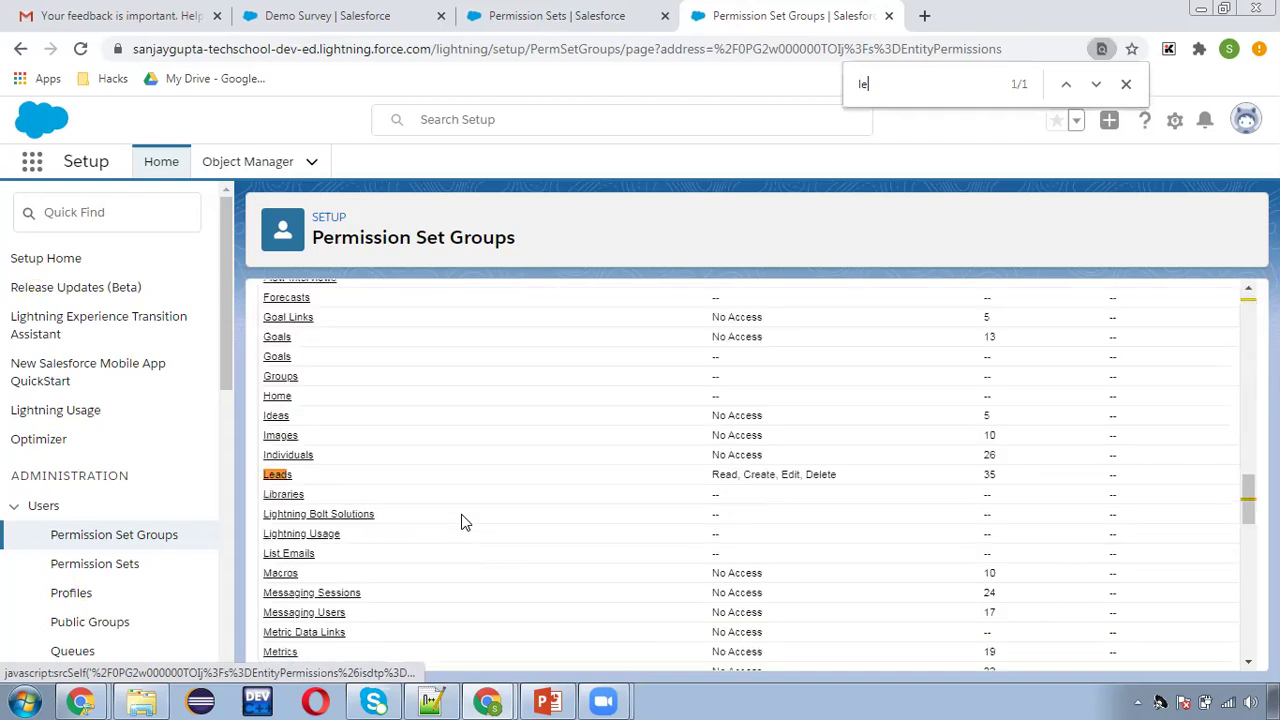
type("ad")
left_click_drag(713, 474, 843, 478)
left_click(851, 476)
left_click(1126, 84)
scroll(523, 494, "up", 1)
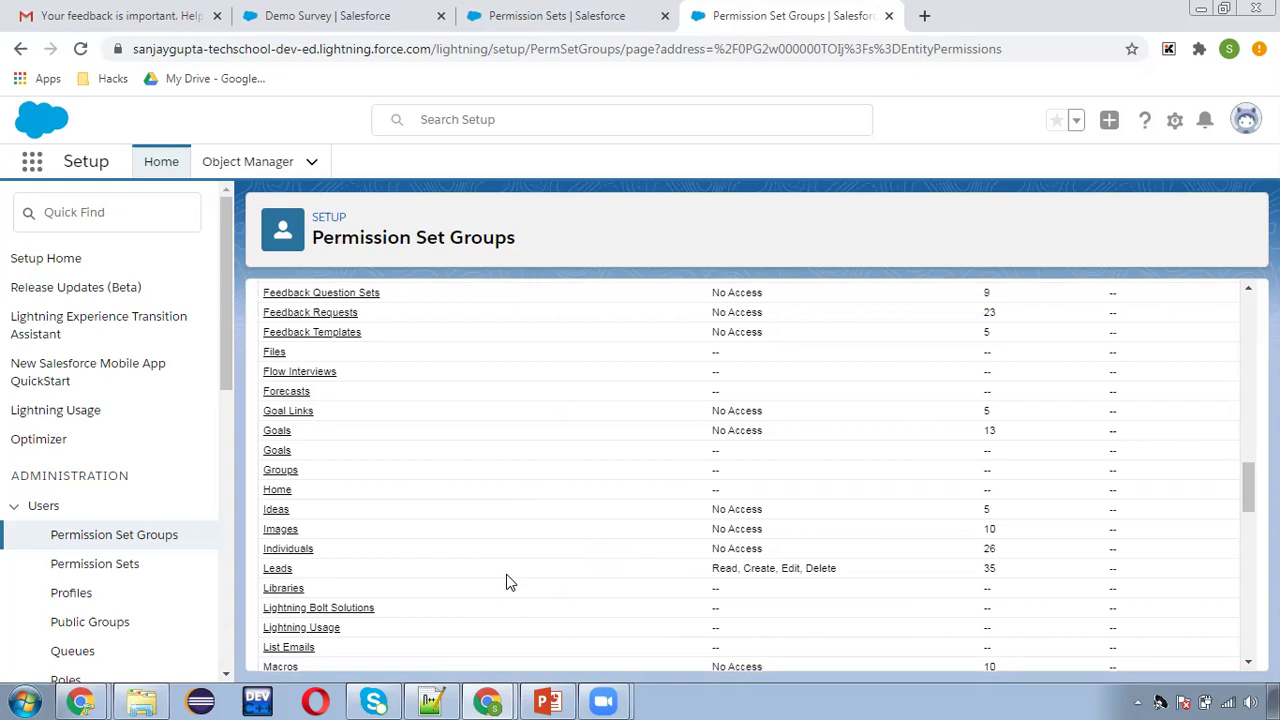
scroll(507, 582, "up", 12)
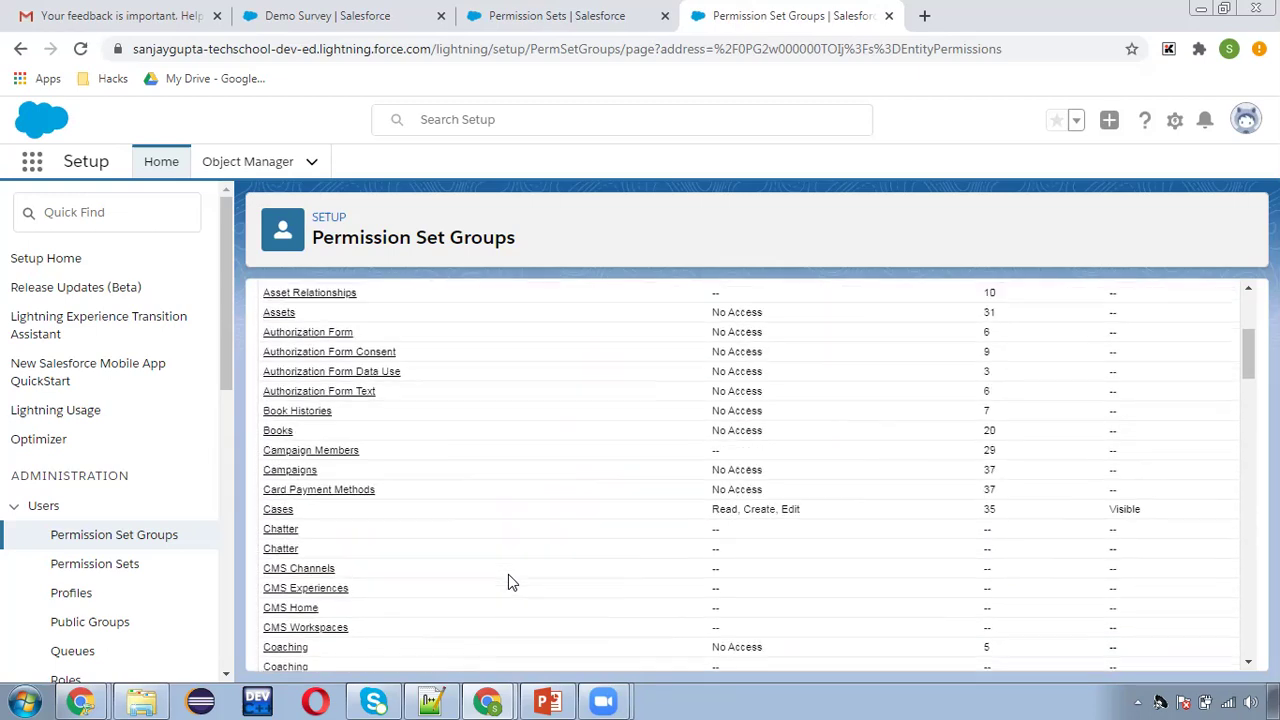
scroll(508, 582, "up", 3)
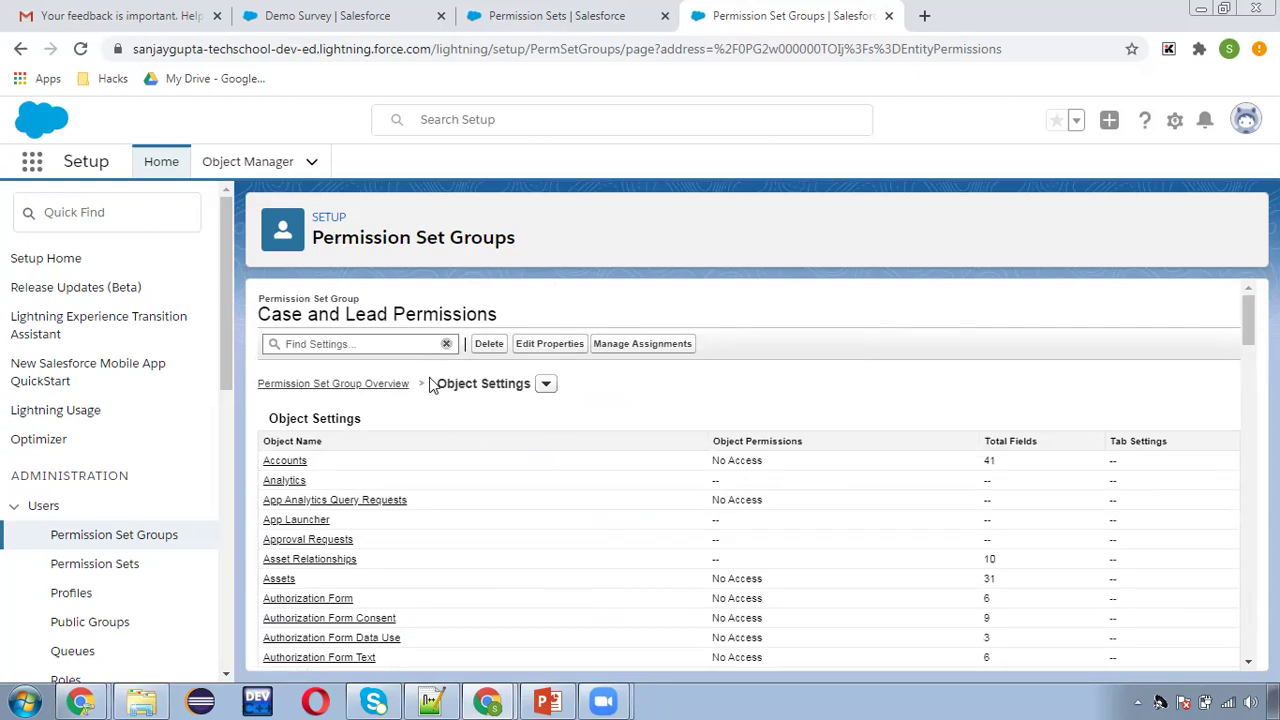
left_click(362, 390)
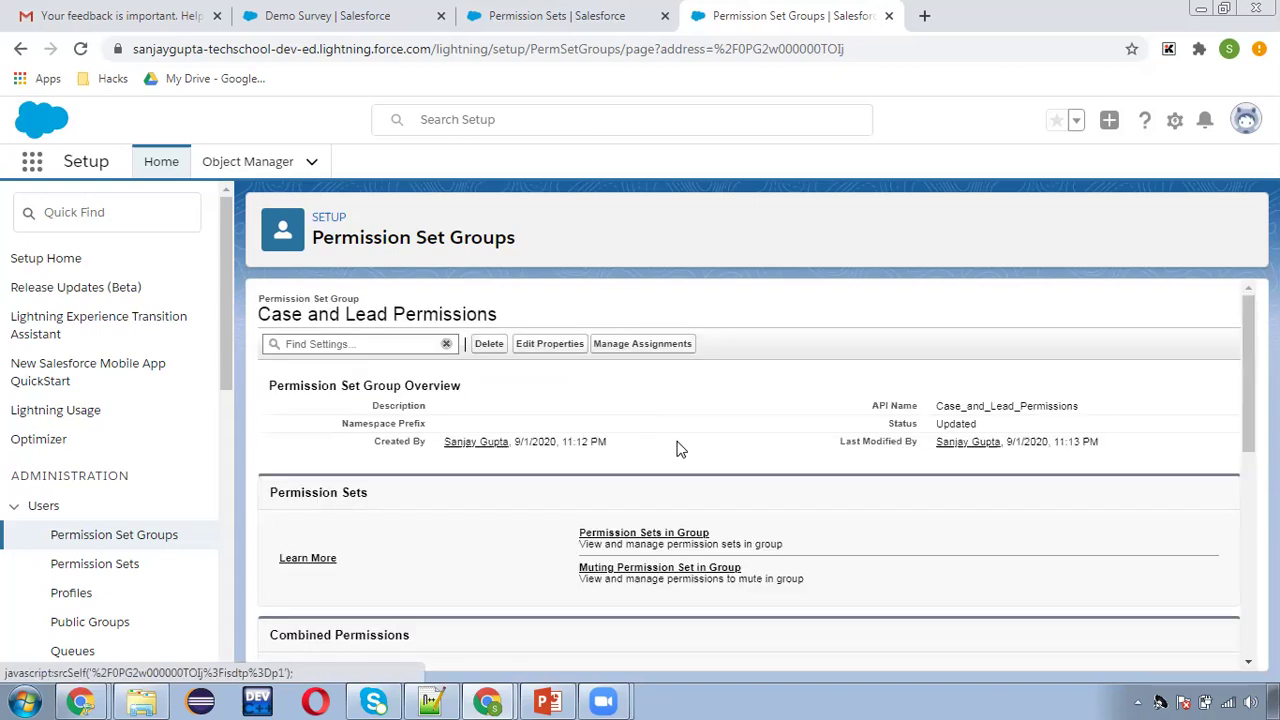
Assign the Case and Lead Permissions group to the user who has My User Profile.
scroll(825, 507, "down", 1)
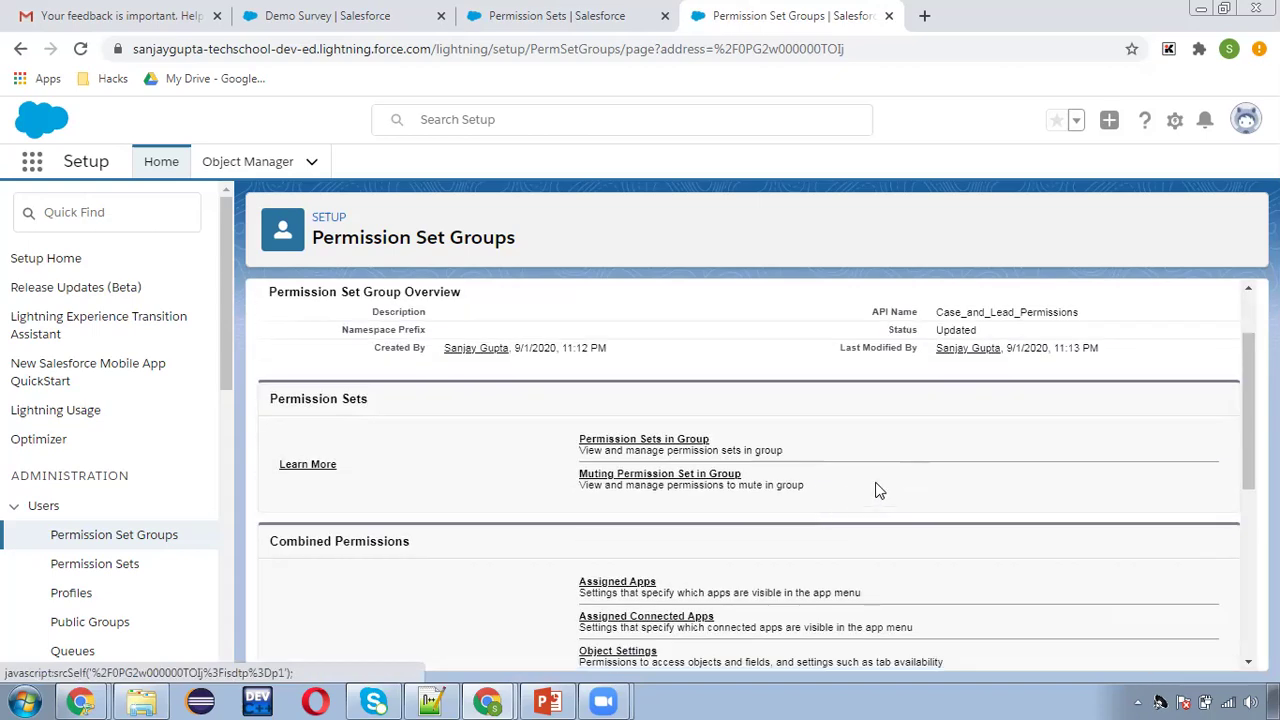
scroll(876, 490, "up", 1)
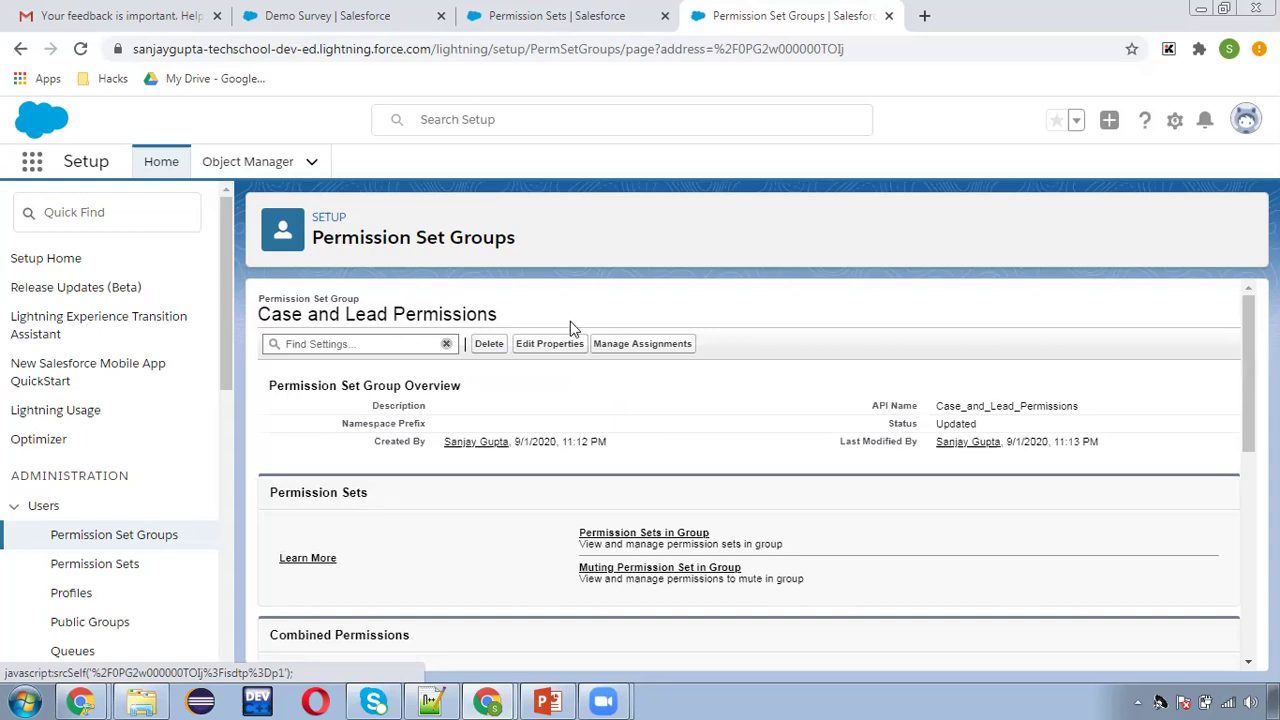
left_click(628, 347)
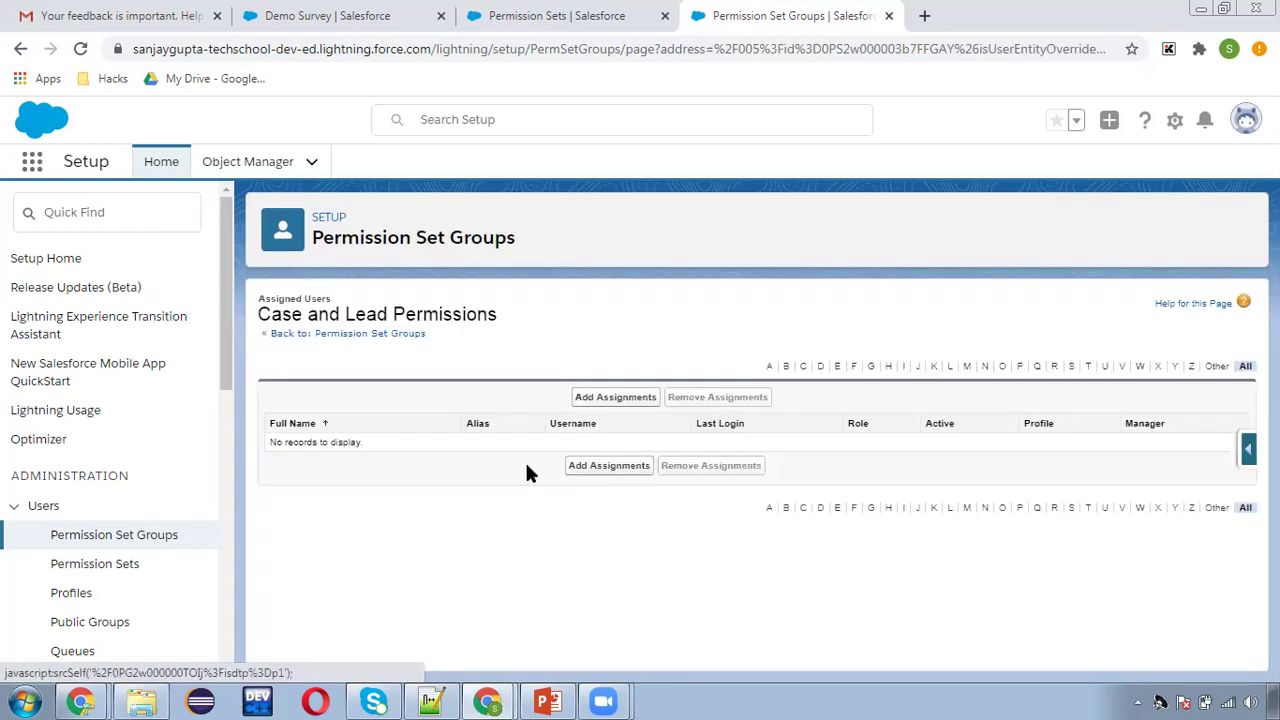
left_click(608, 397)
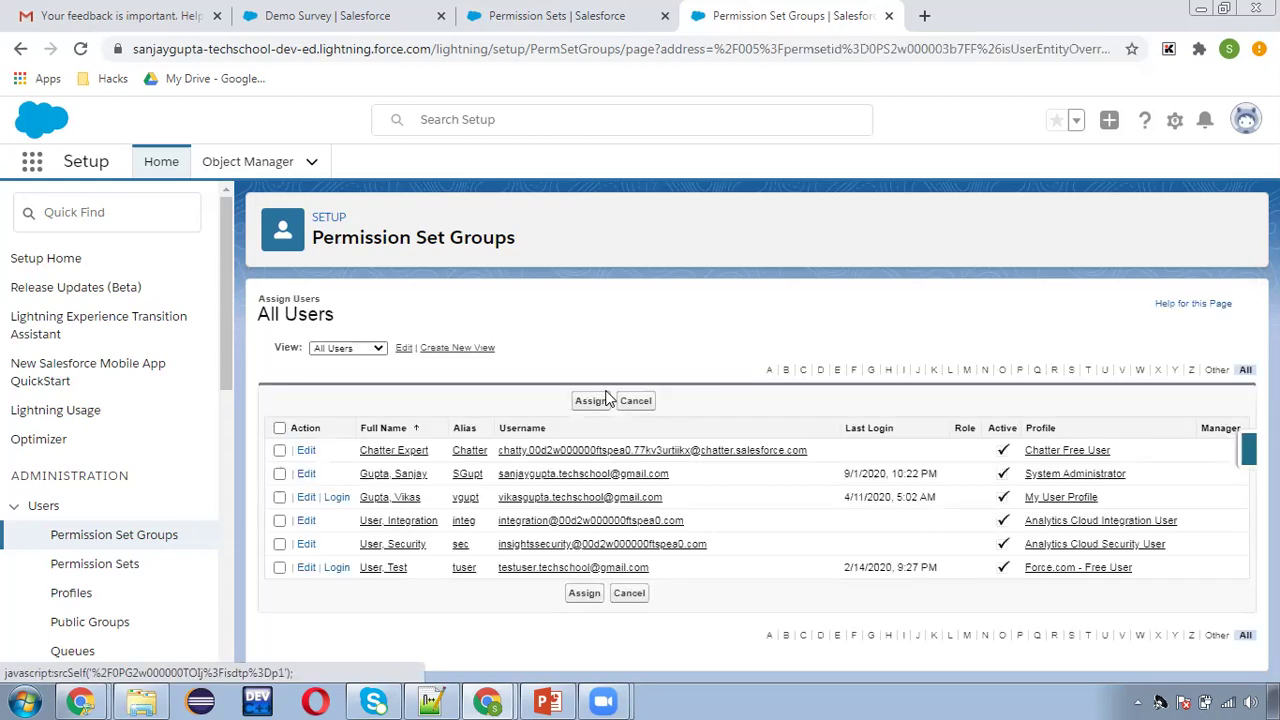
left_click(279, 497)
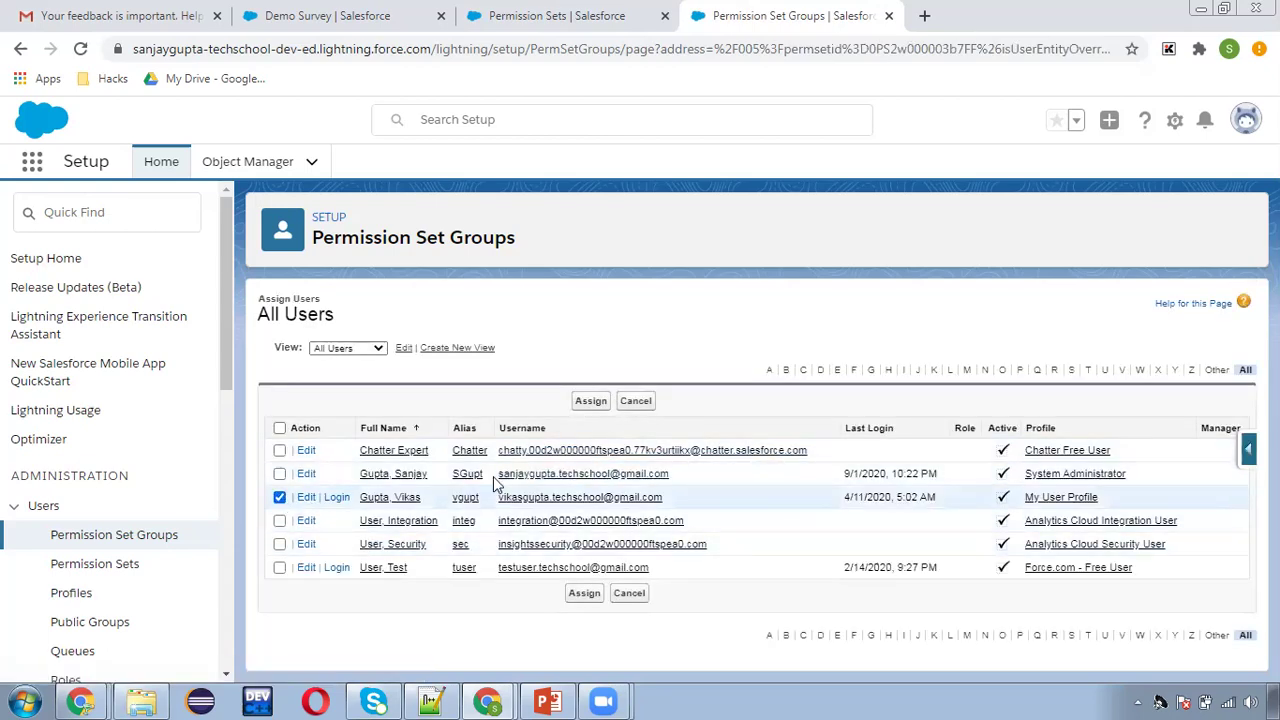
left_click(591, 402)
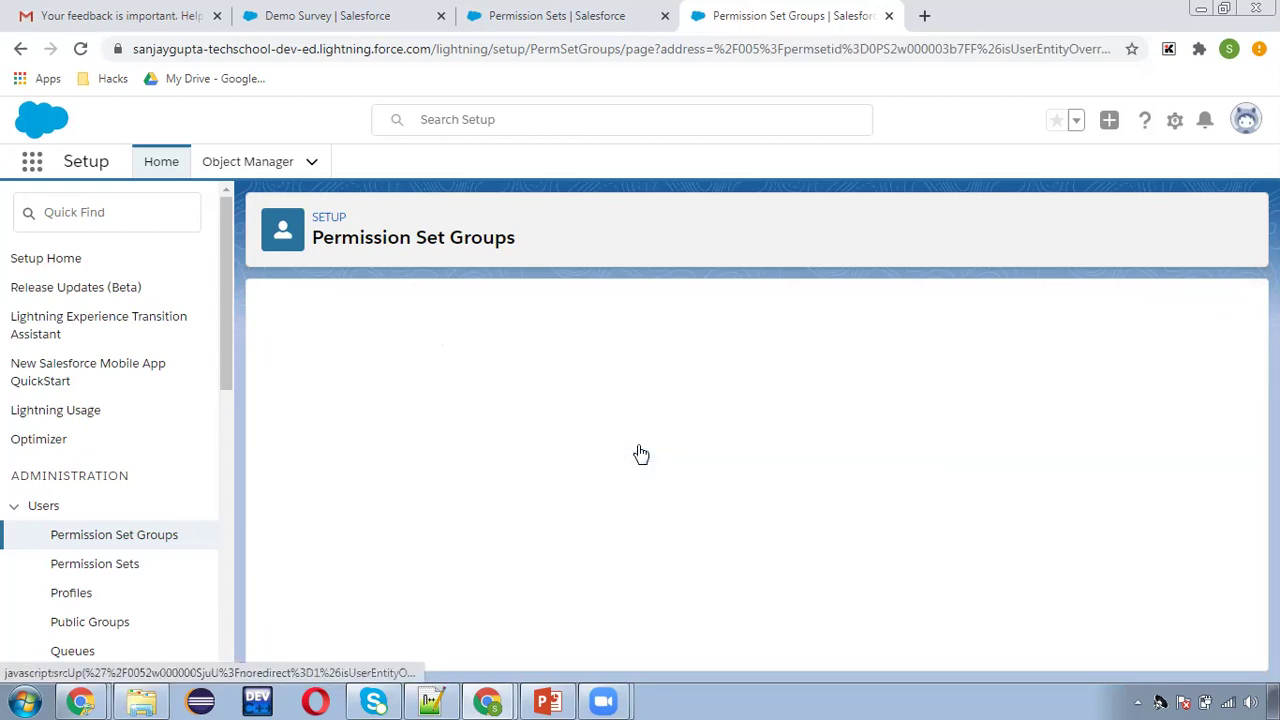
left_click(583, 457)
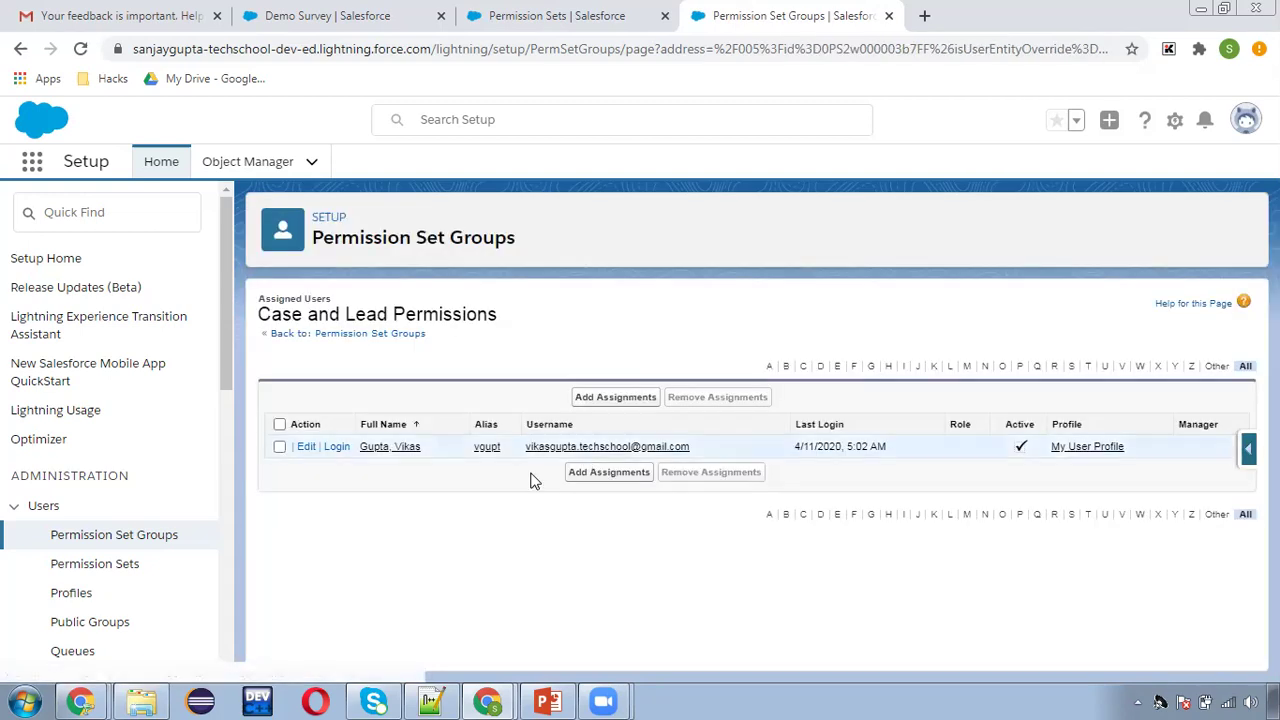
Open the assigned user's record and examine its permission set assignments and permission set group assignments.
left_click(370, 450)
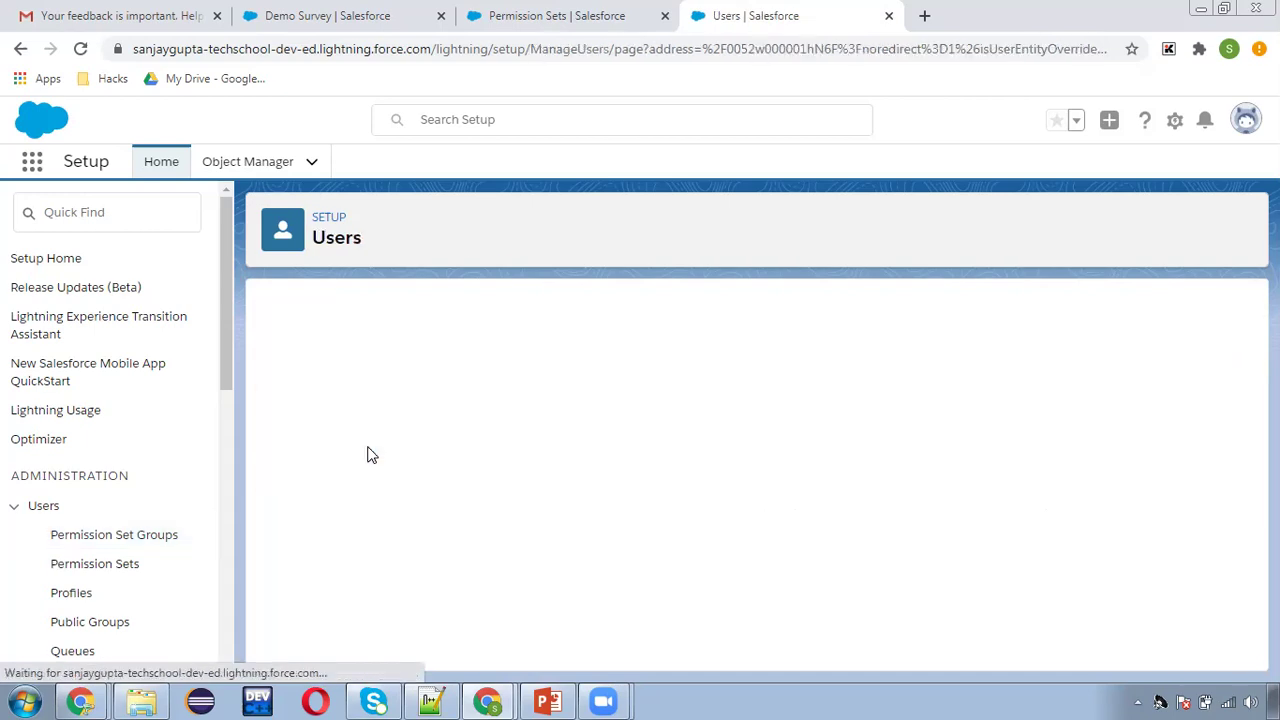
scroll(551, 440, "down", 8)
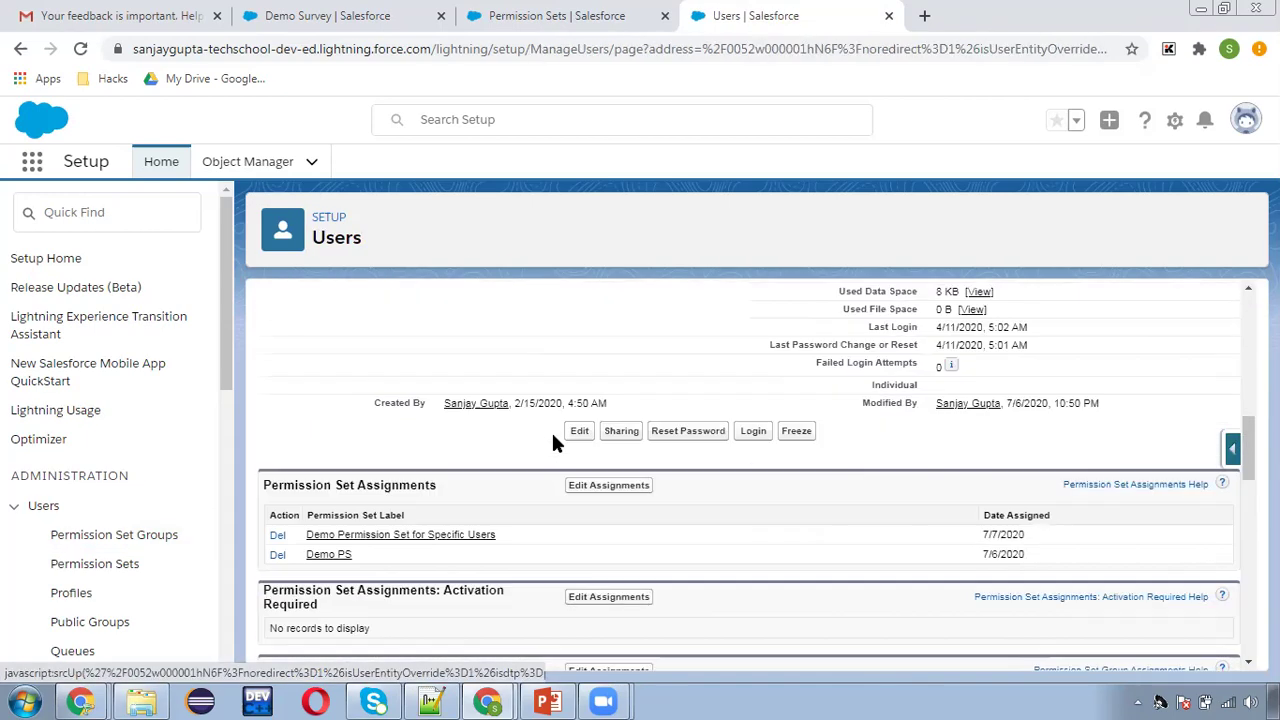
scroll(515, 523, "down", 1)
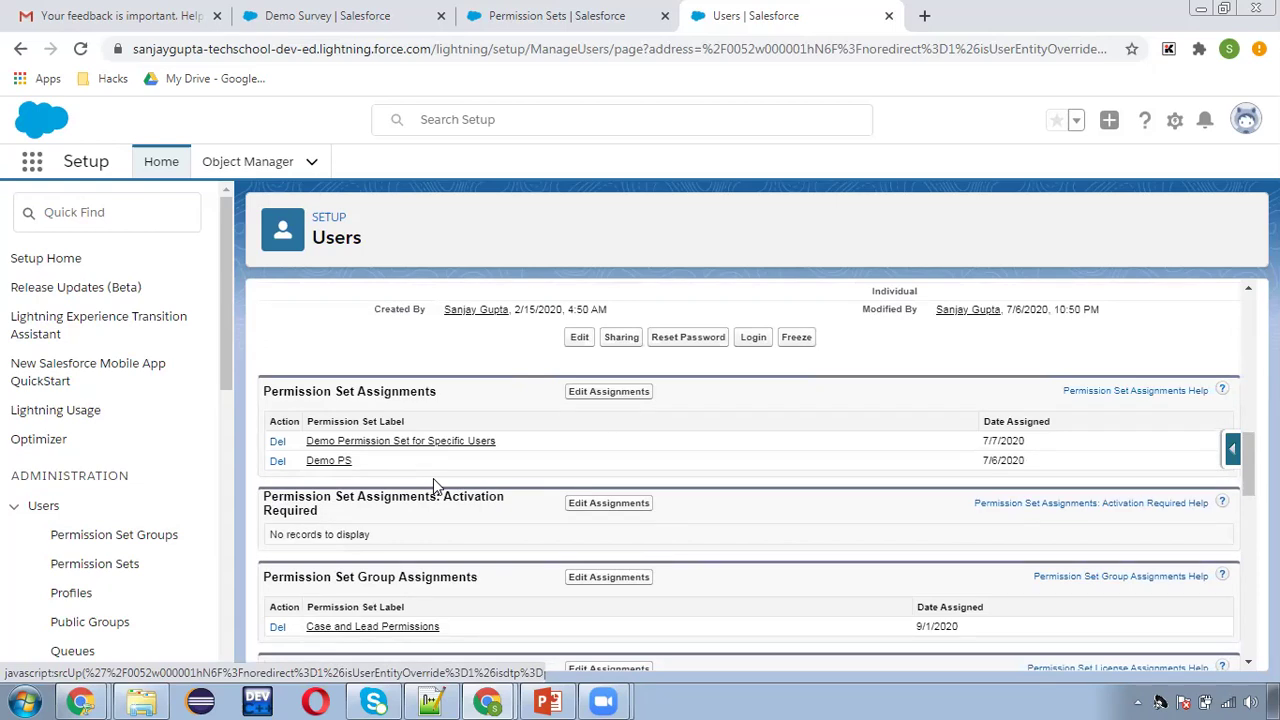
scroll(433, 478, "down", 1)
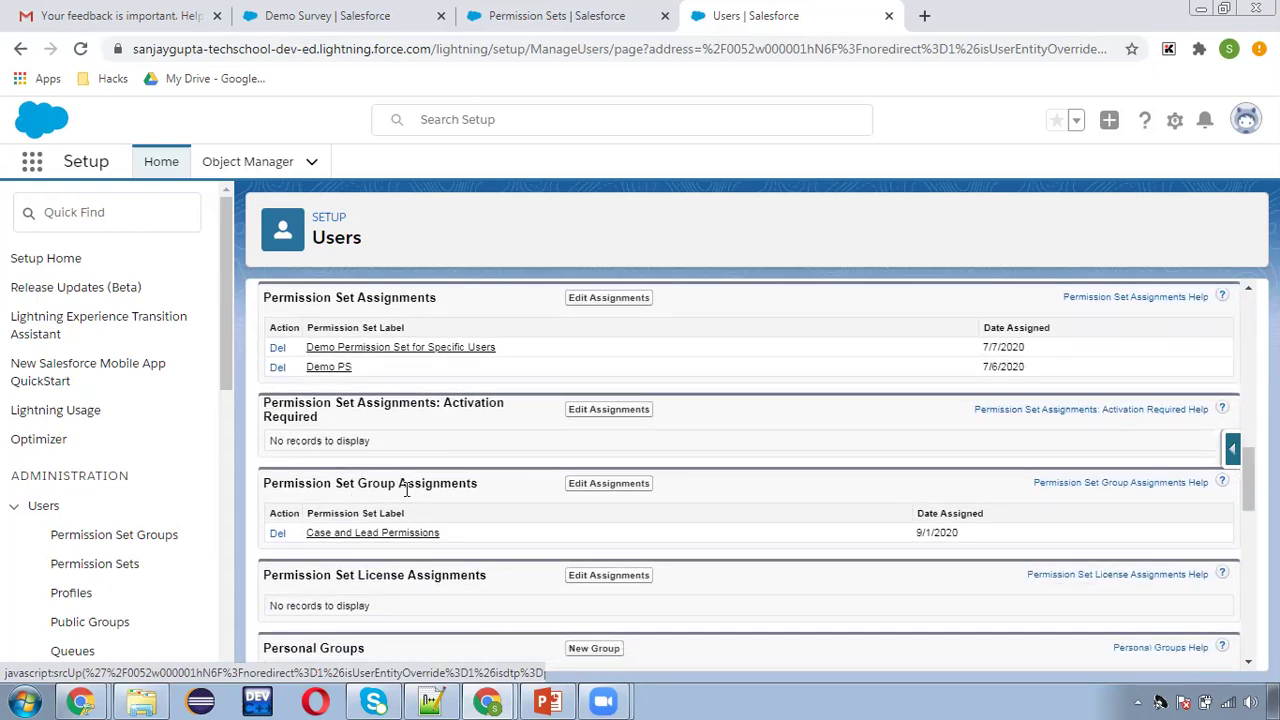
scroll(430, 482, "up", 1)
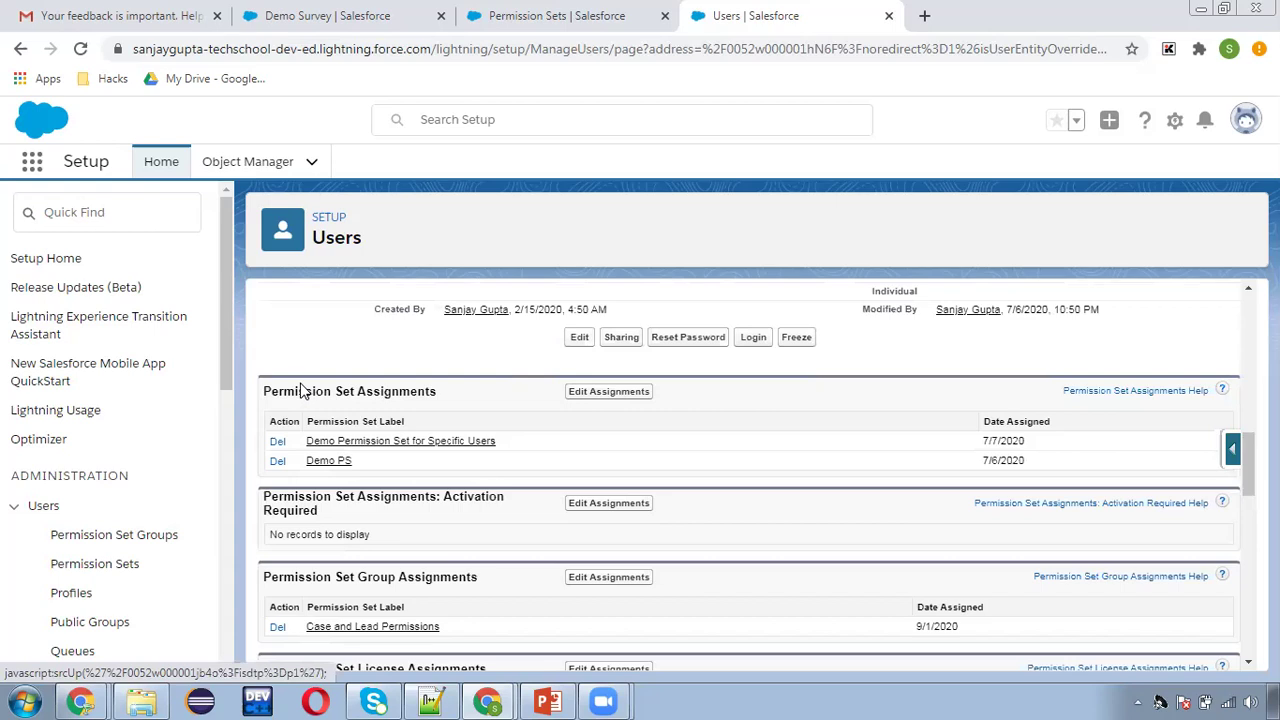
left_click_drag(302, 390, 451, 394)
left_click(451, 398)
scroll(358, 460, "down", 2)
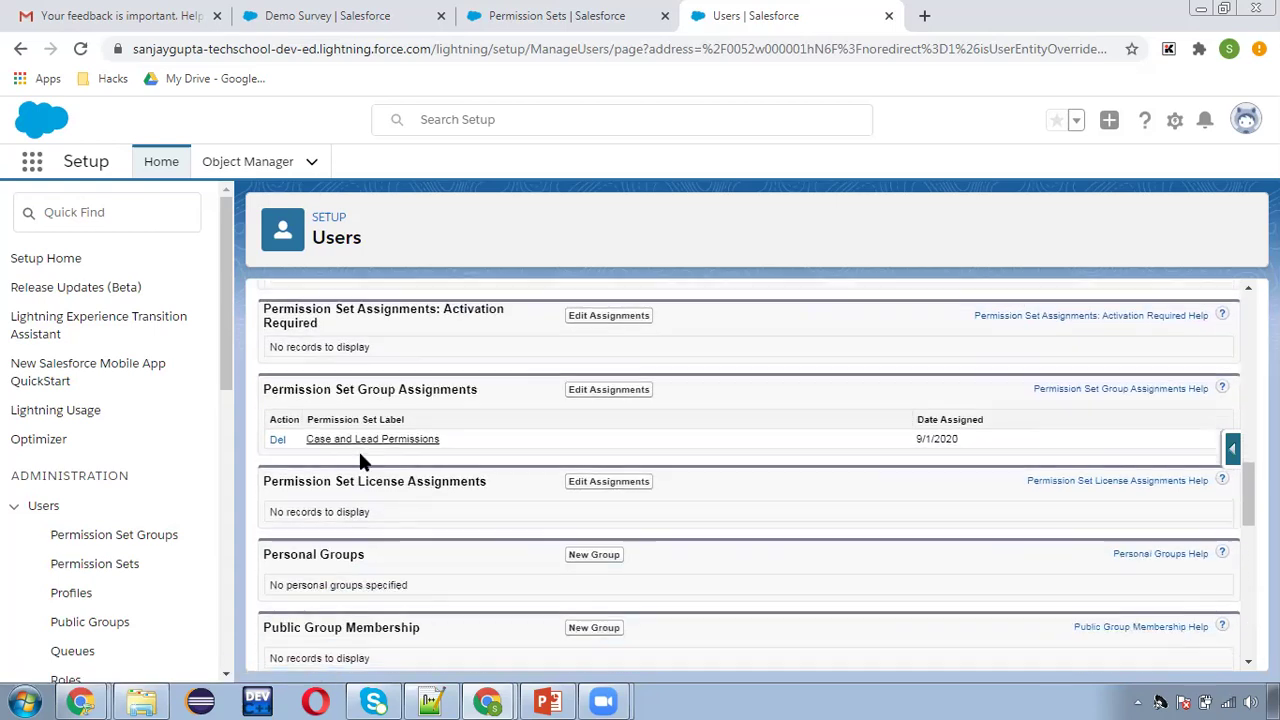
left_click_drag(305, 391, 479, 394)
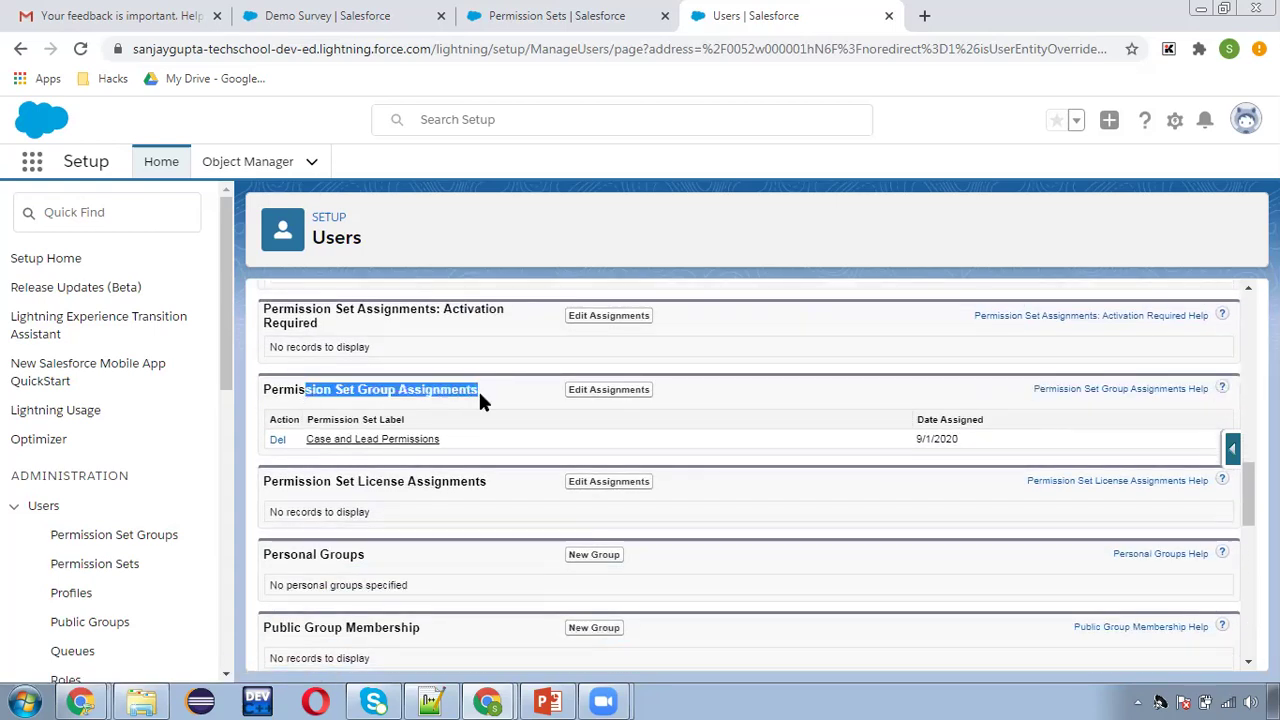
Open the Case and Lead Permissions group from the user record, review its included permission sets, and return to the group overview.
left_click(364, 439)
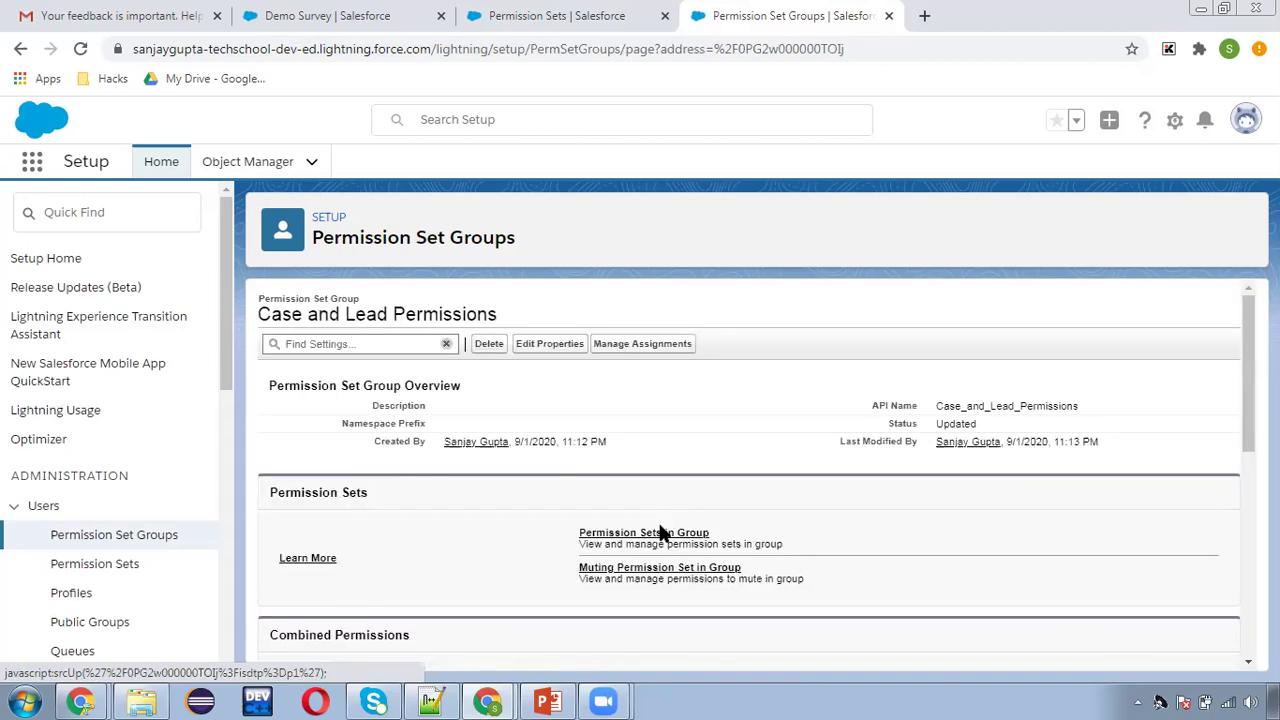
left_click(660, 532)
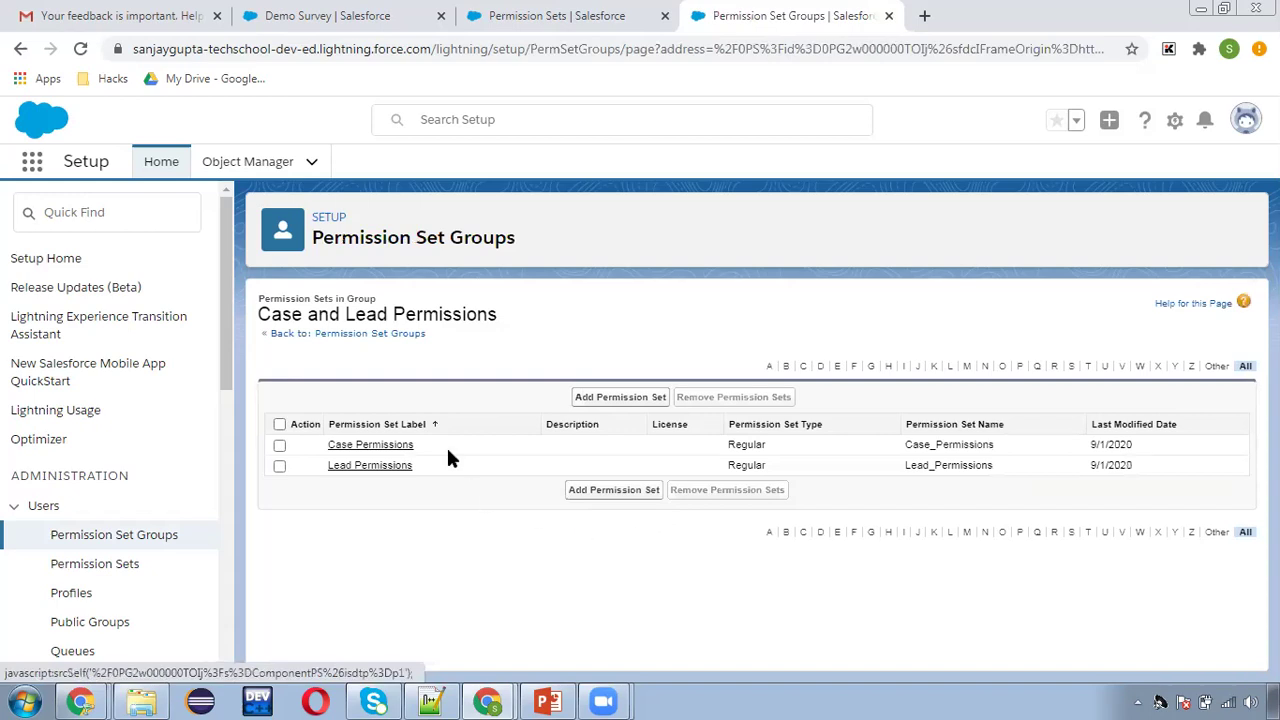
left_click(339, 334)
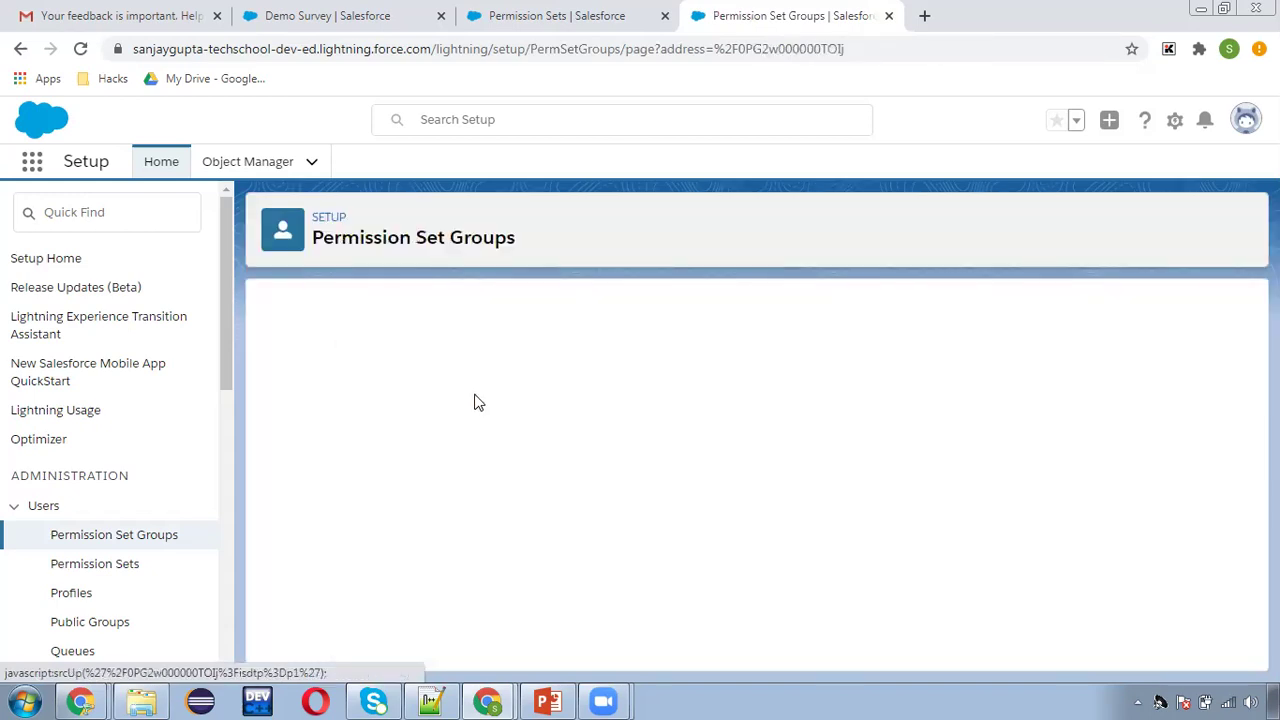
Create and save a muting permission set labelled Case and Lead Permissions Muted in the group.
scroll(660, 490, "down", 1)
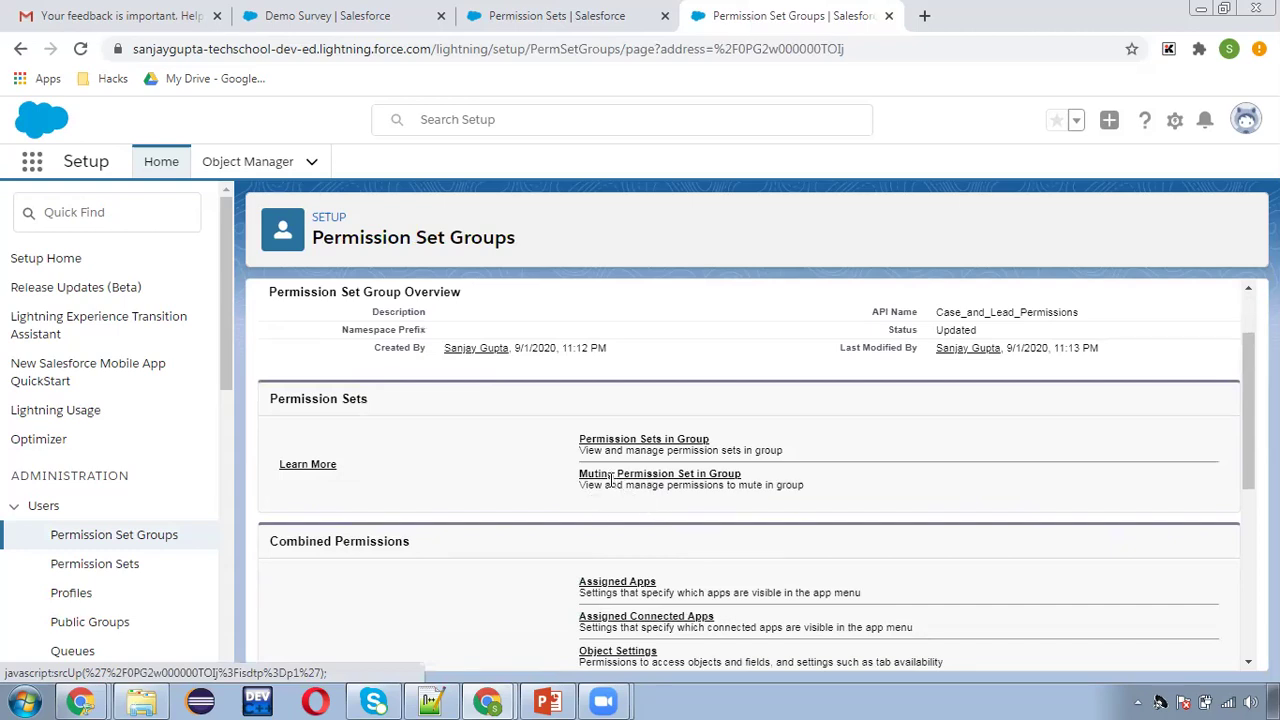
left_click(676, 477)
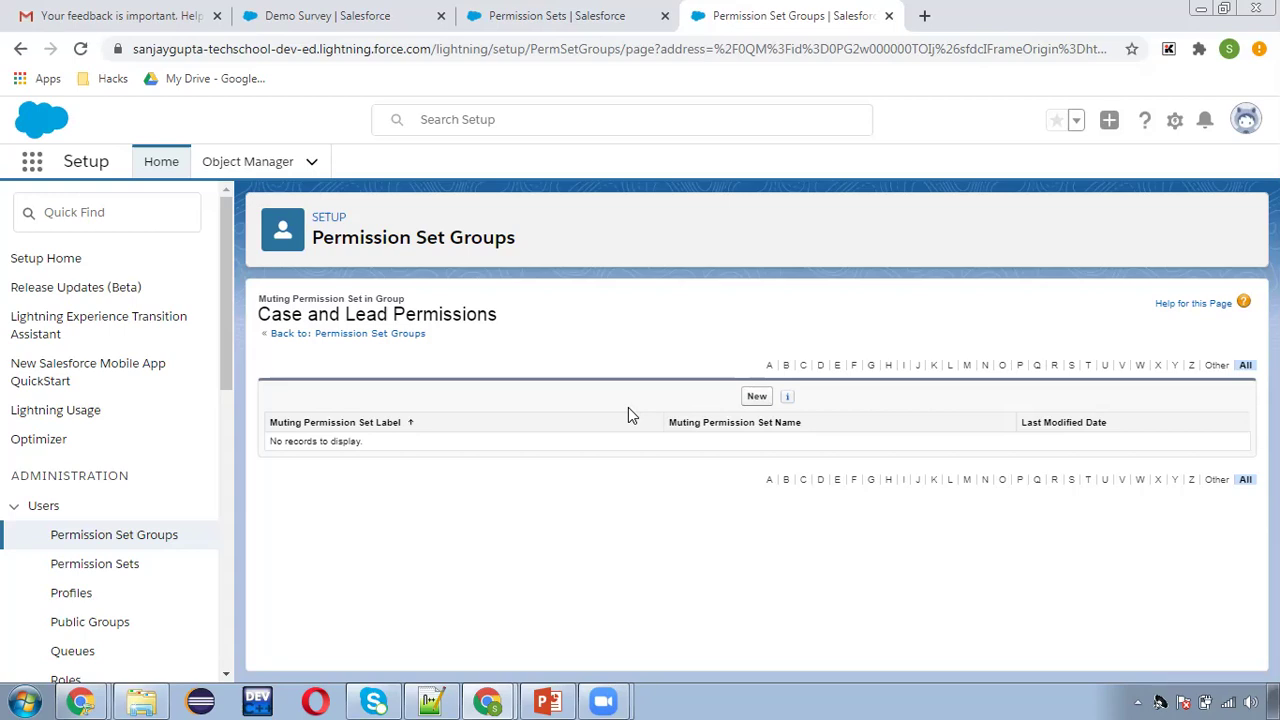
left_click(757, 396)
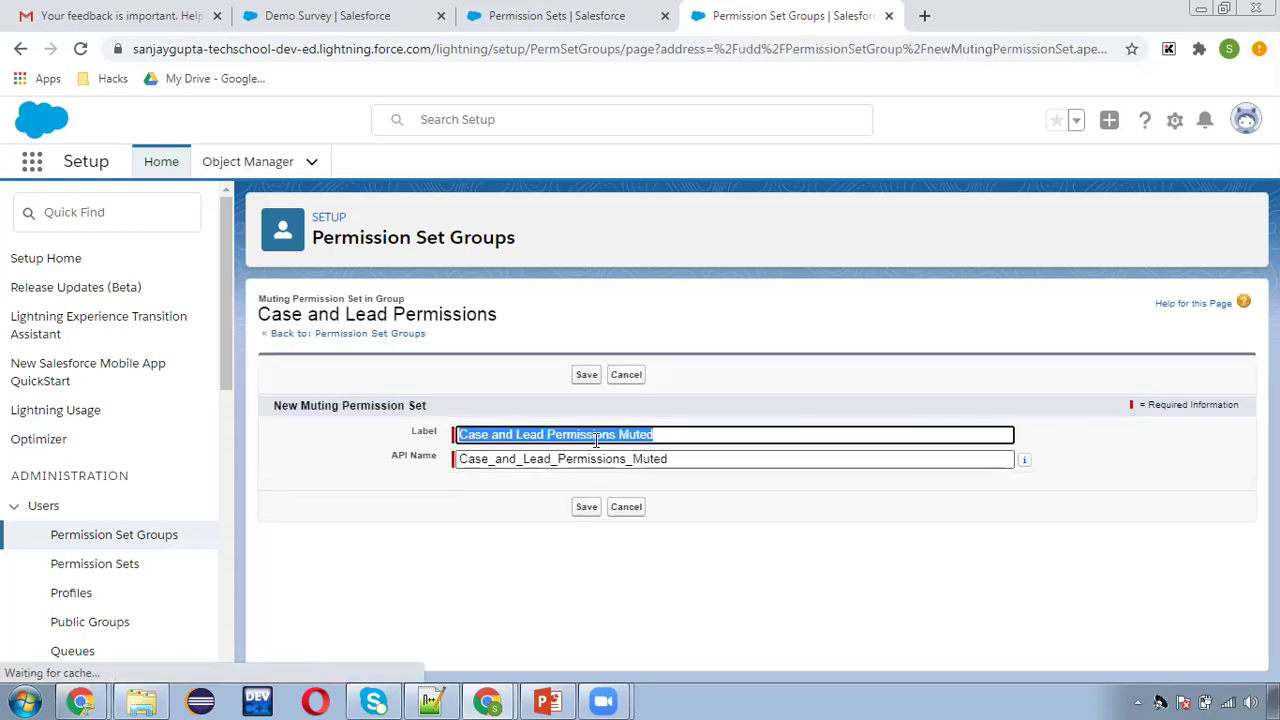
left_click(590, 507)
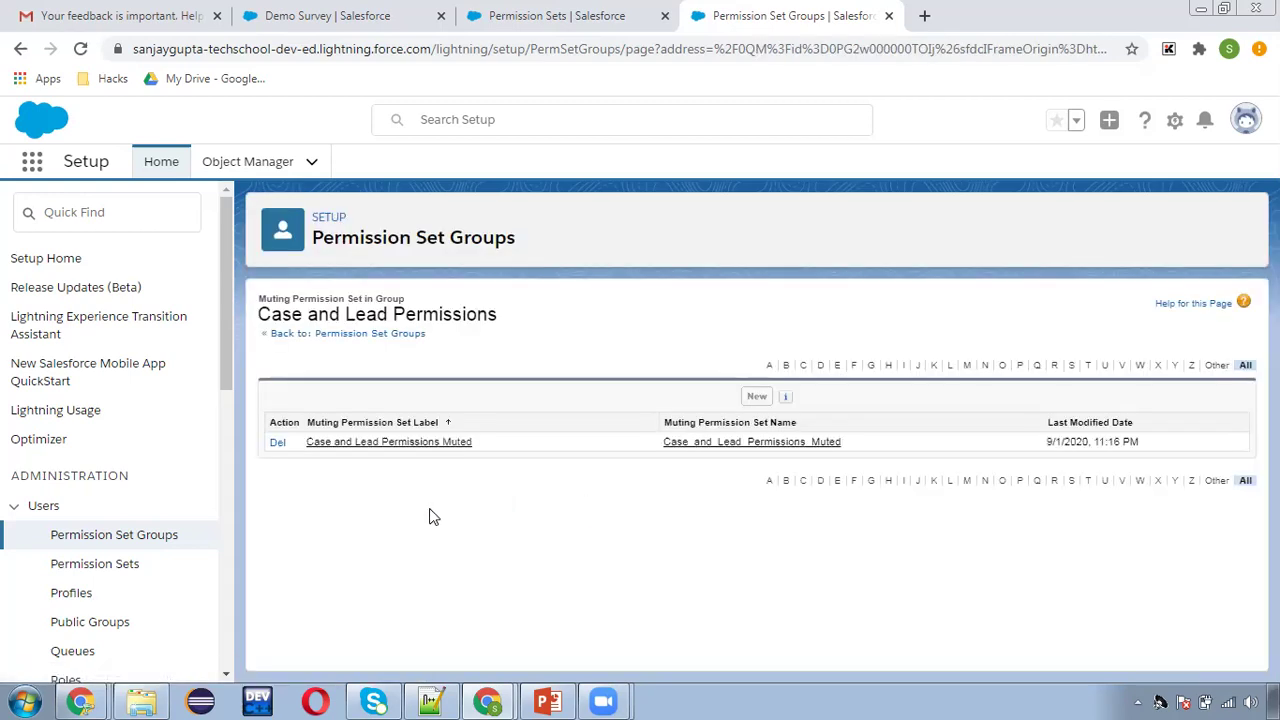
Open the Leads object settings in the Case and Lead Permissions Muted set, down to the object permissions.
left_click(418, 446)
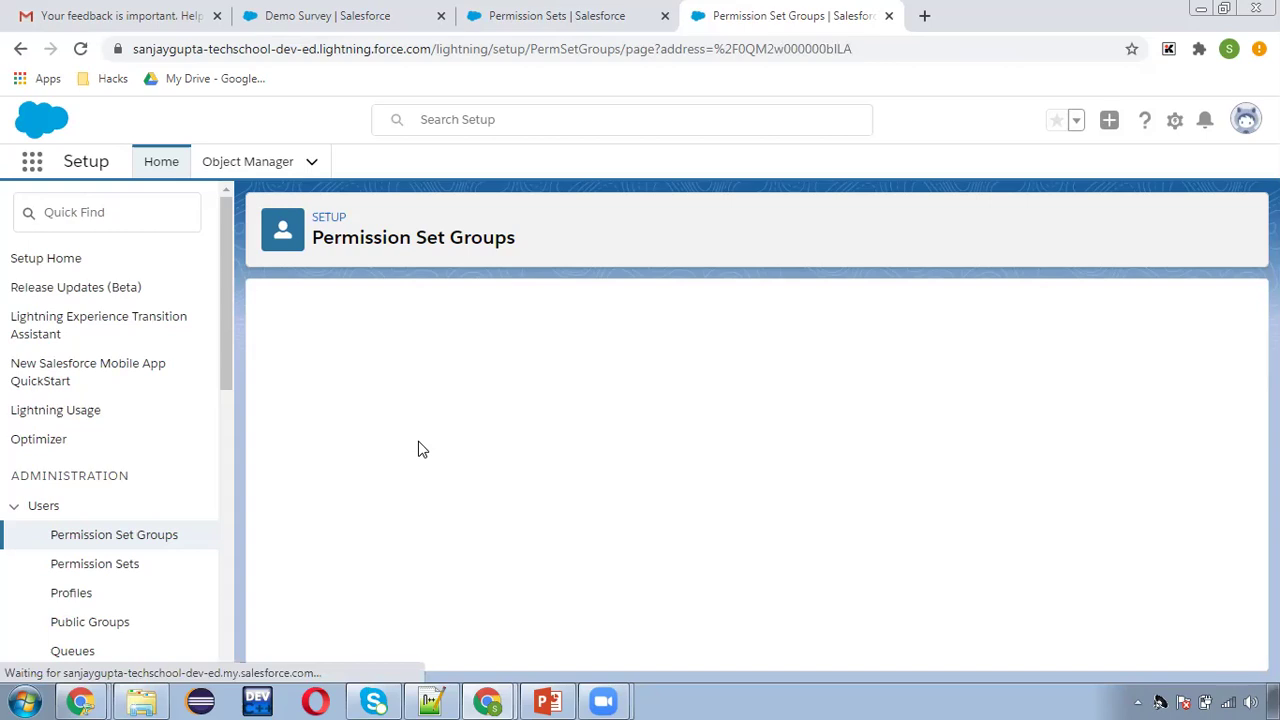
scroll(600, 484, "down", 1)
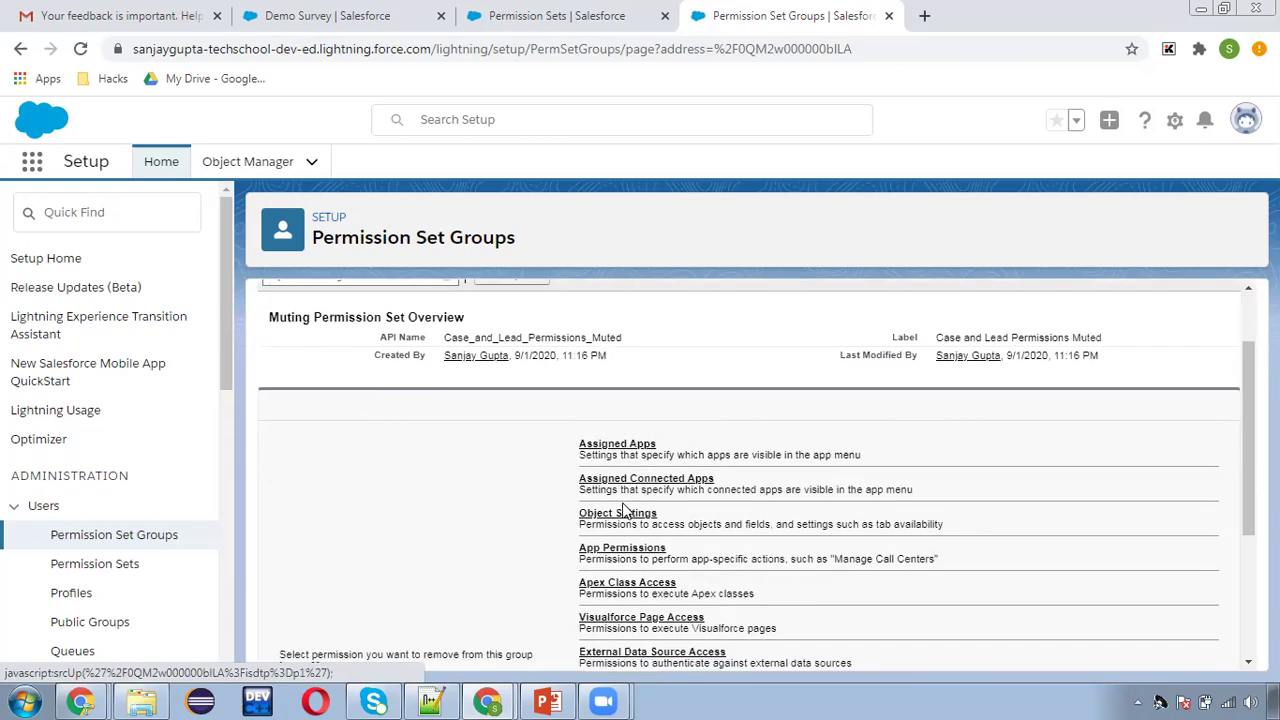
left_click(618, 513)
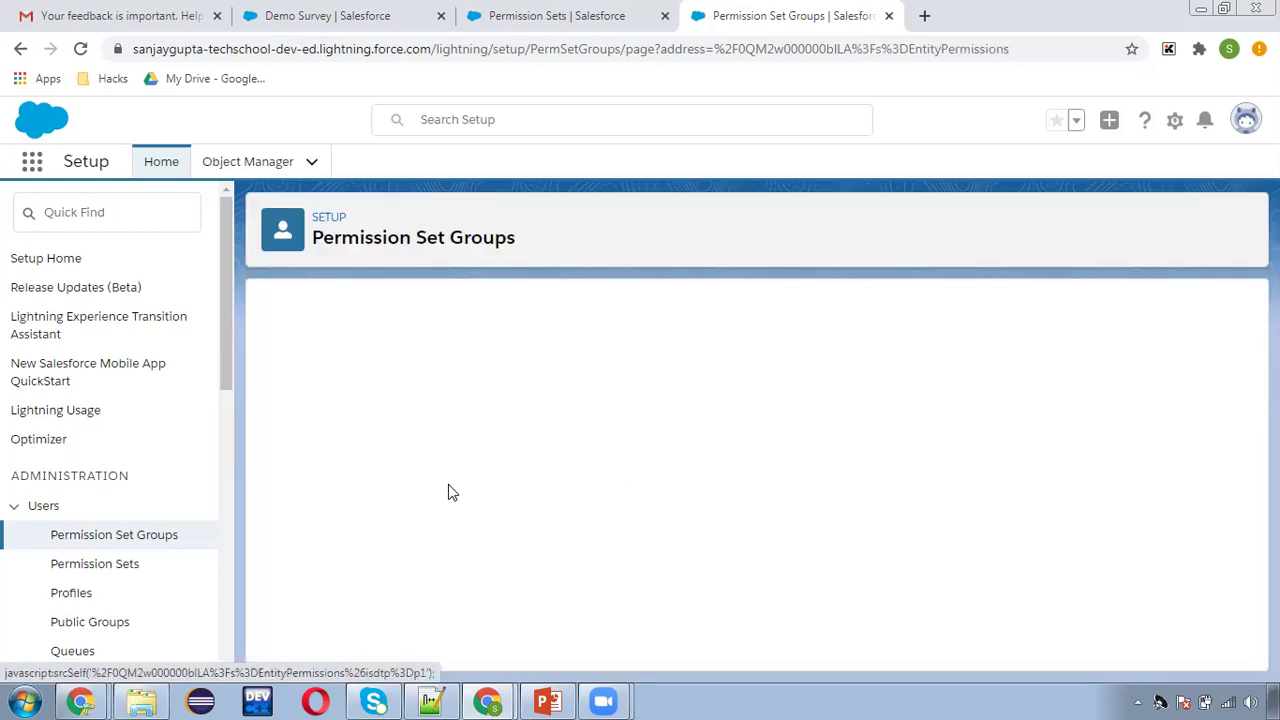
scroll(340, 522, "down", 2)
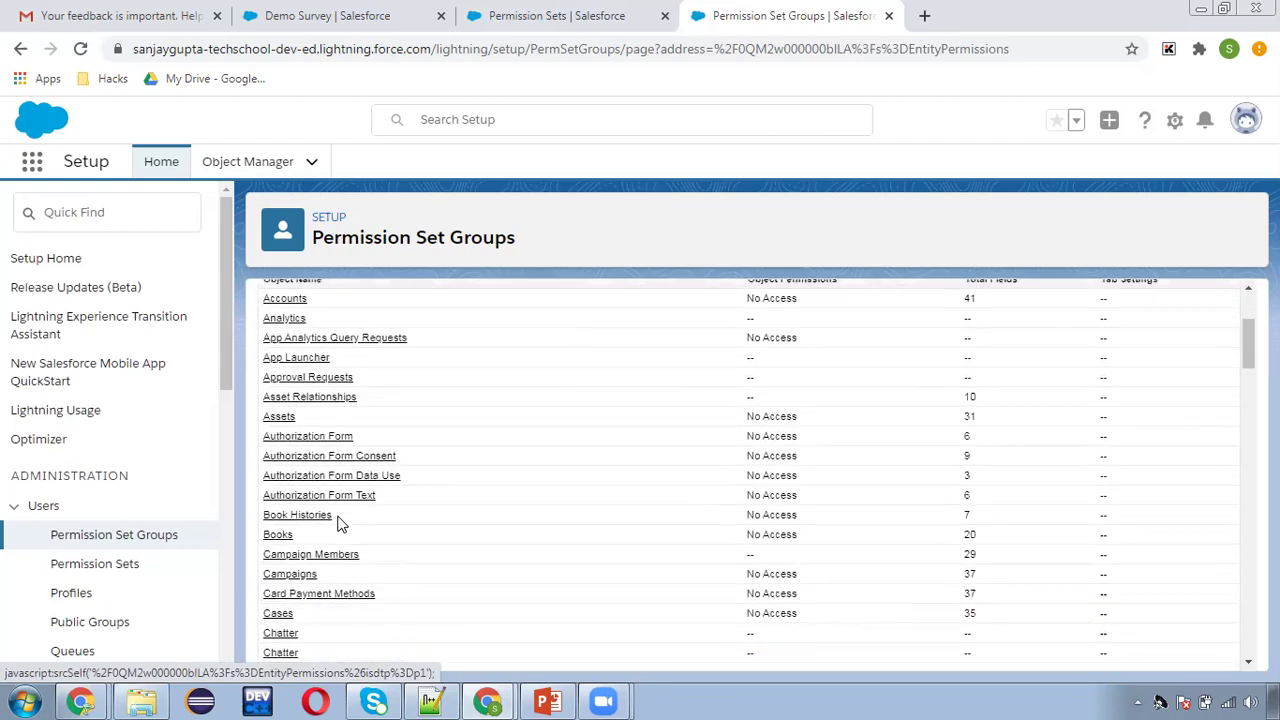
scroll(340, 522, "down", 3)
key("ctrl+f")
type("lead")
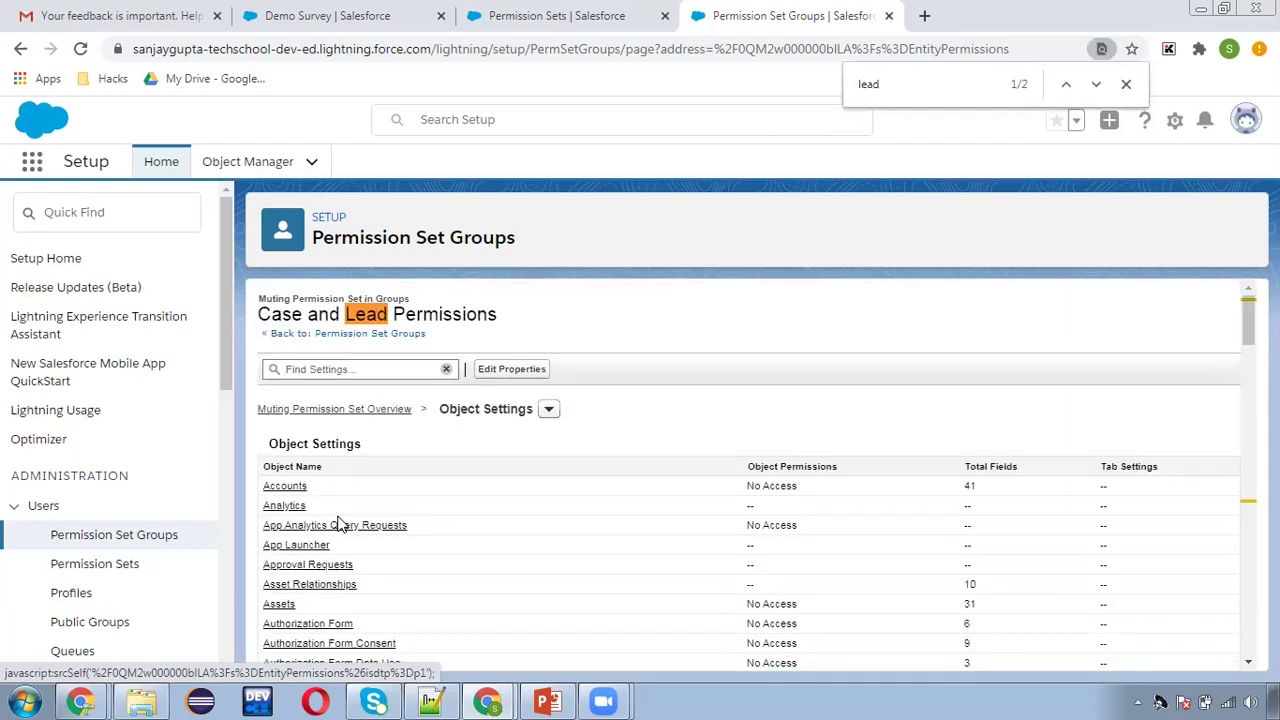
key("Return")
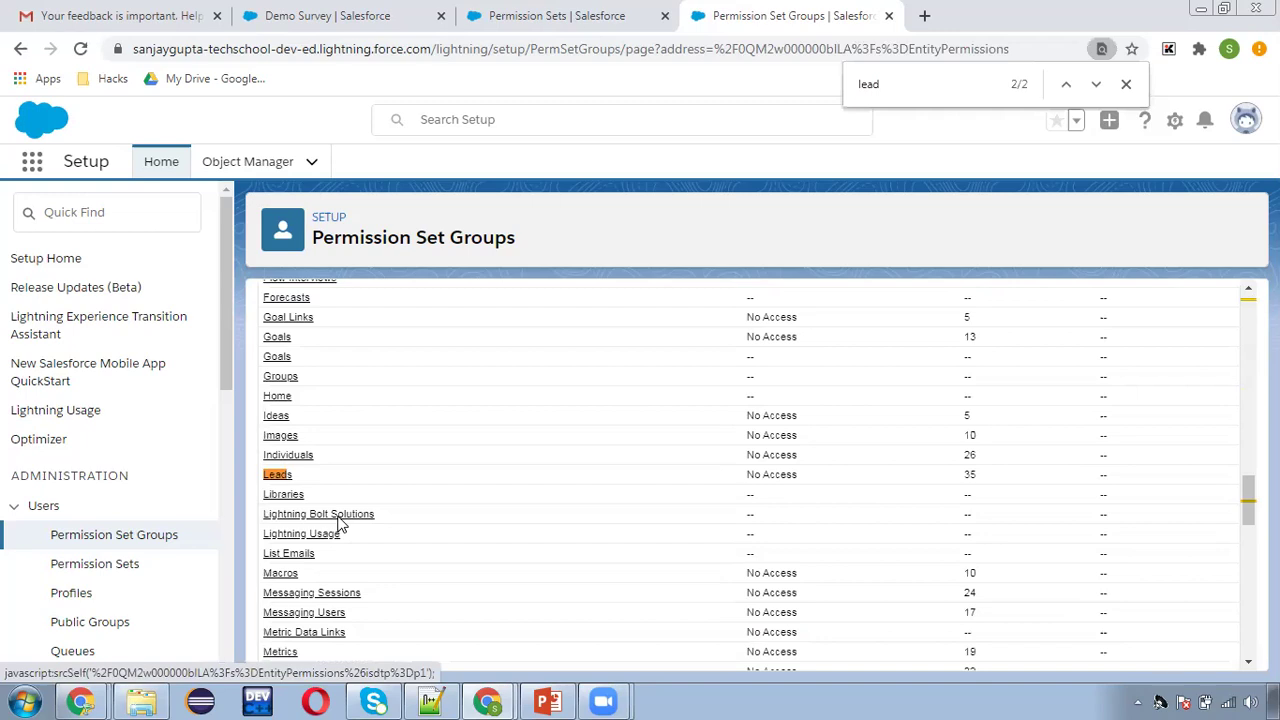
left_click(279, 477)
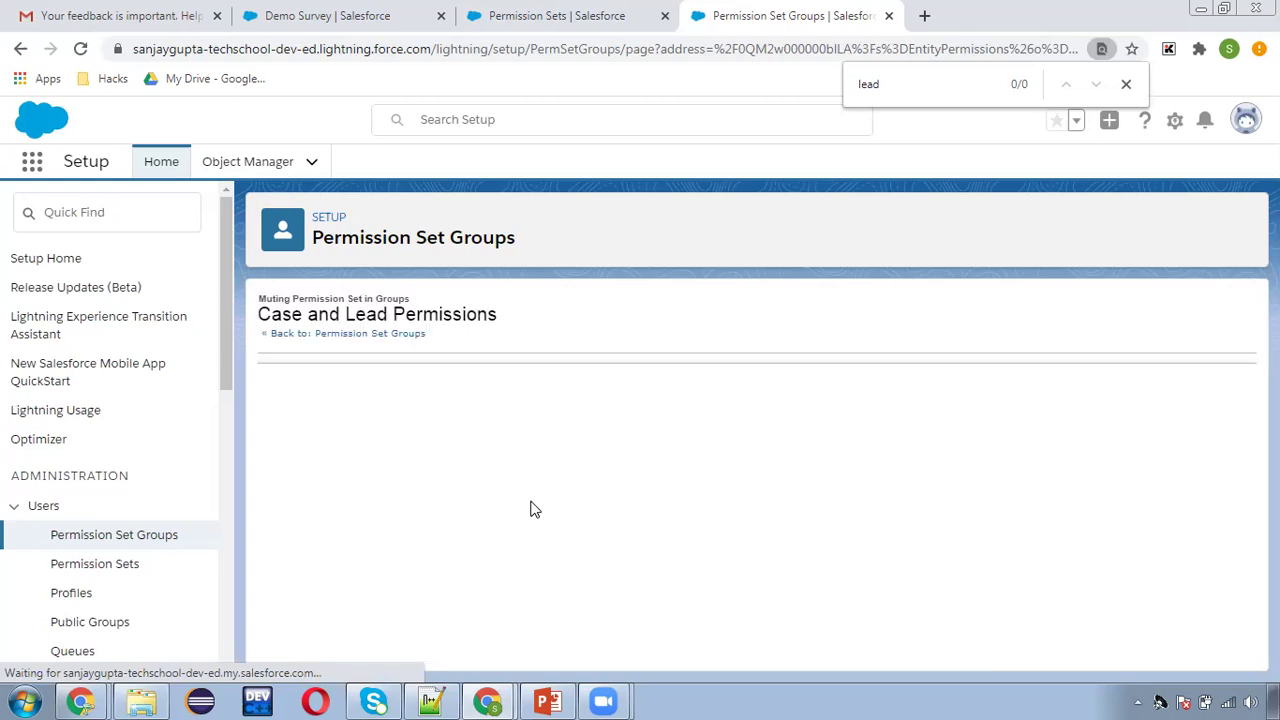
scroll(726, 543, "down", 2)
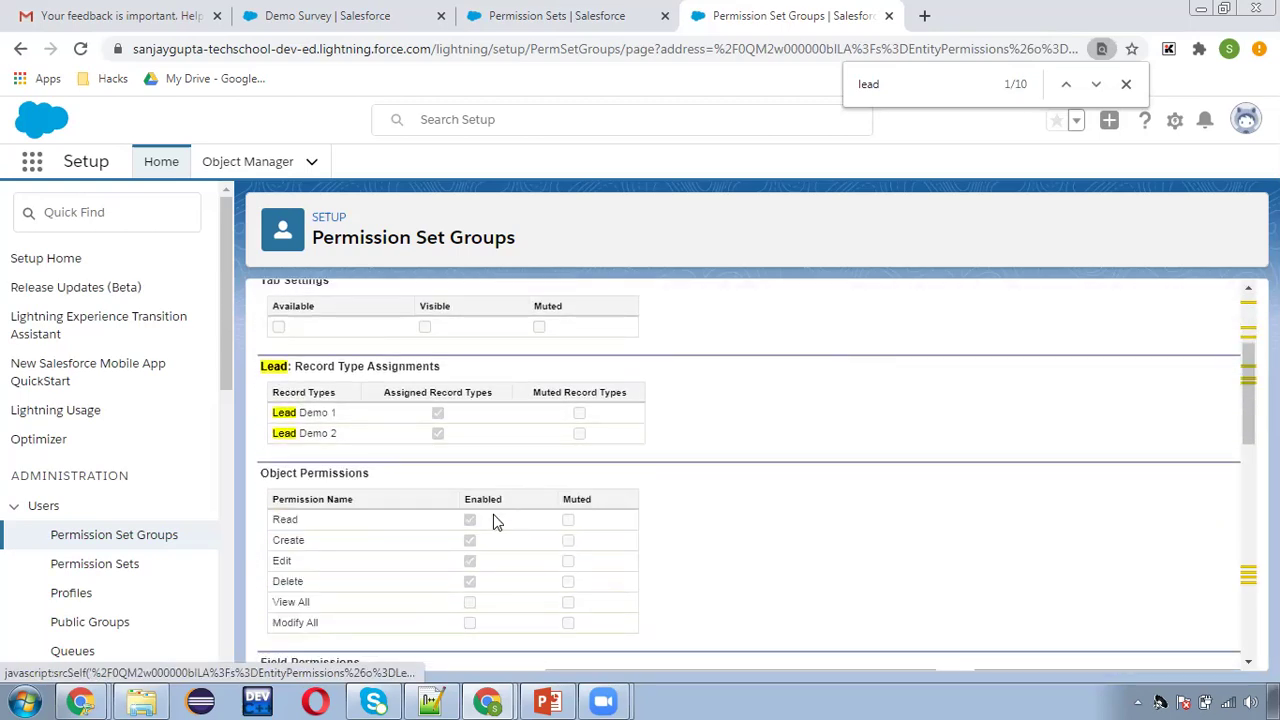
Edit the Leads object settings in the muting permission set, mute the Delete object permission, and save.
scroll(689, 514, "up", 2)
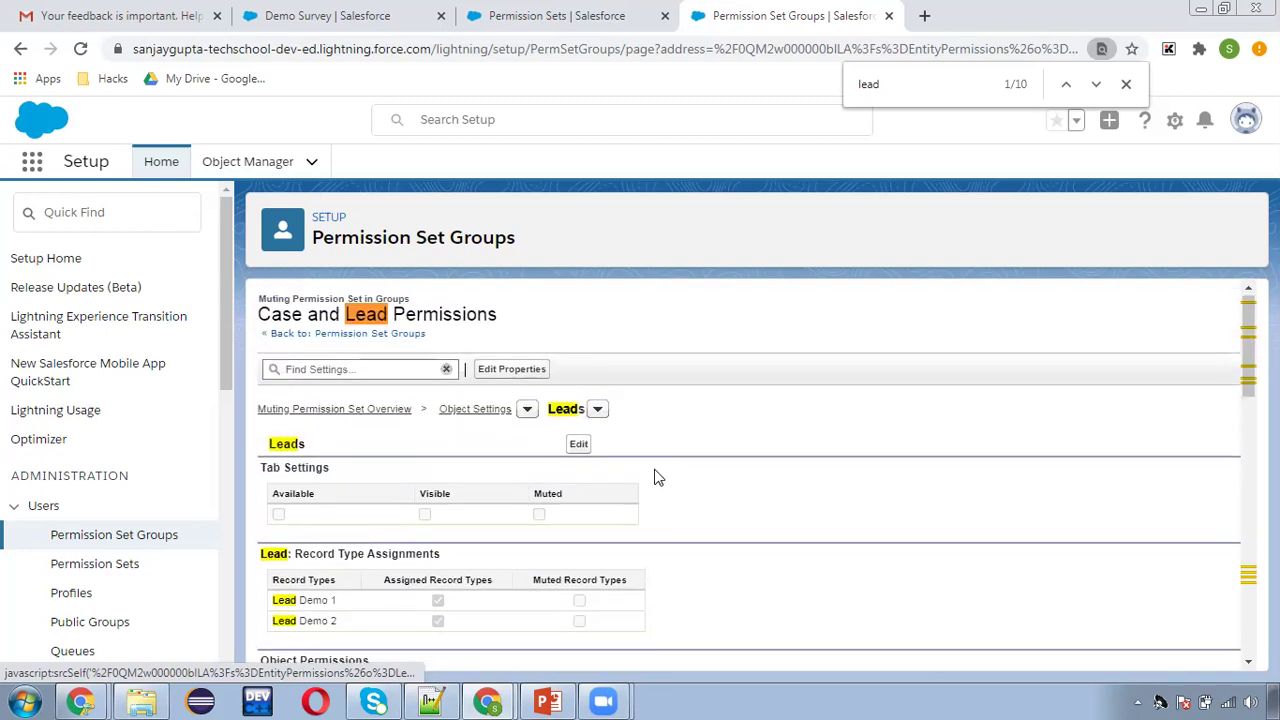
left_click(579, 445)
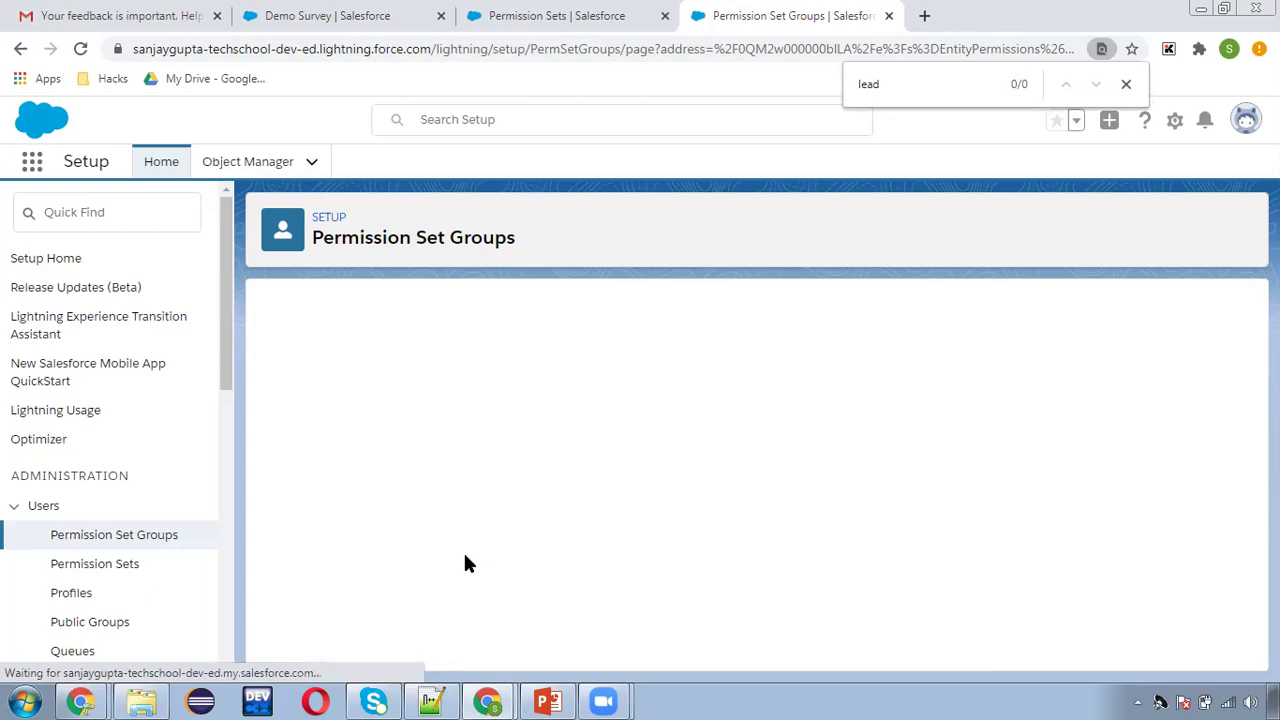
scroll(470, 520, "down", 2)
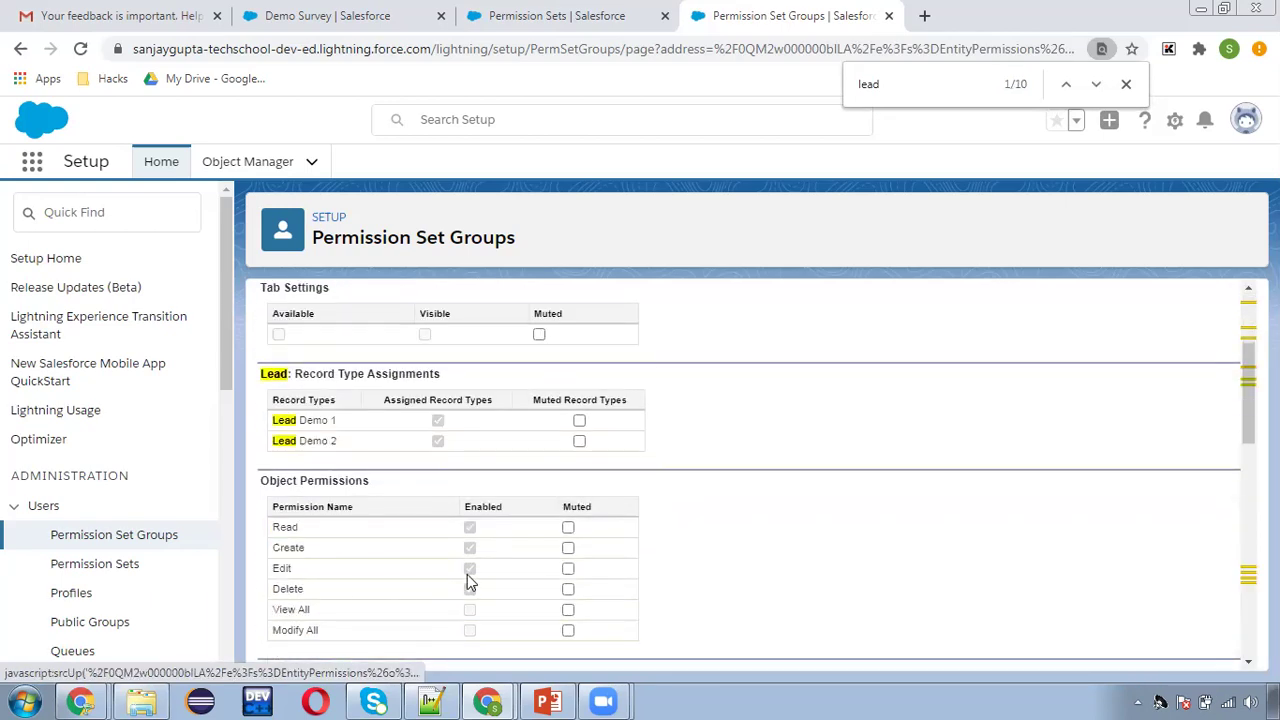
left_click(567, 589)
left_click(567, 589)
left_click(568, 589)
scroll(598, 519, "up", 1)
scroll(631, 540, "down", 1)
scroll(667, 536, "up", 2)
left_click(580, 448)
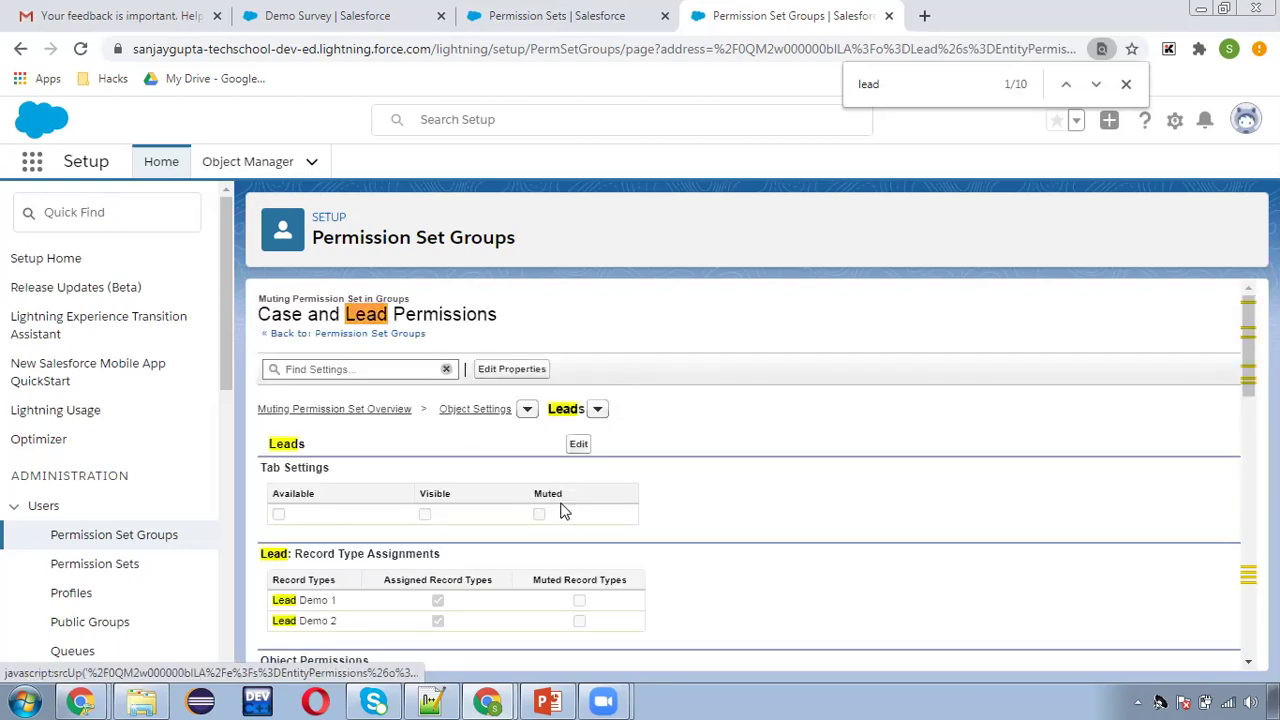
scroll(676, 526, "down", 1)
Return to the Case and Lead Permissions group and check the Leads object permissions in its combined object settings.
left_click(366, 410)
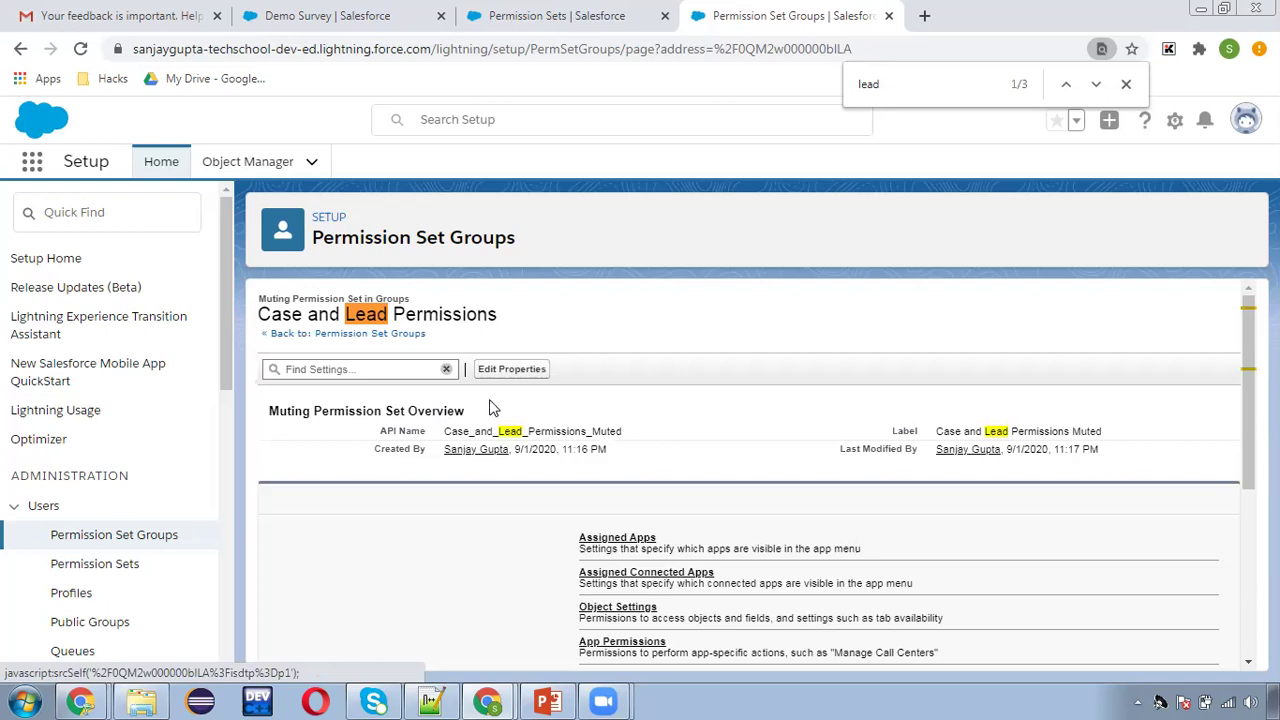
left_click(354, 333)
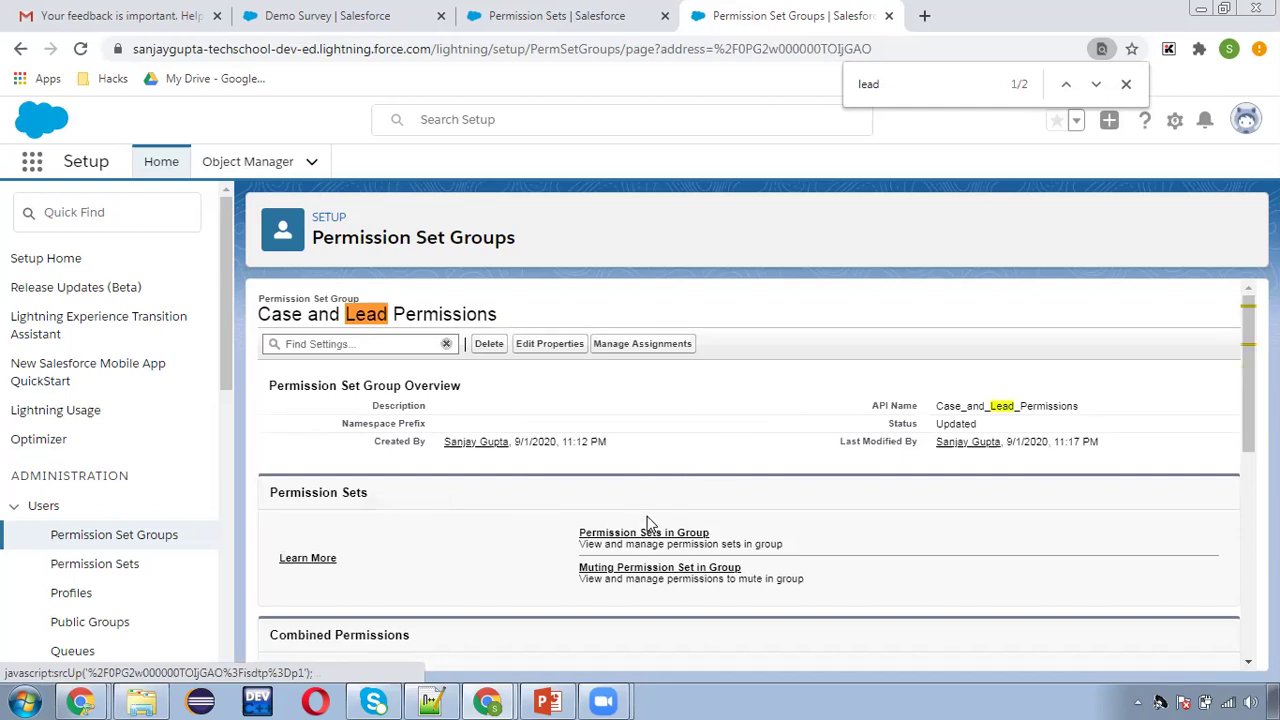
scroll(642, 536, "down", 1)
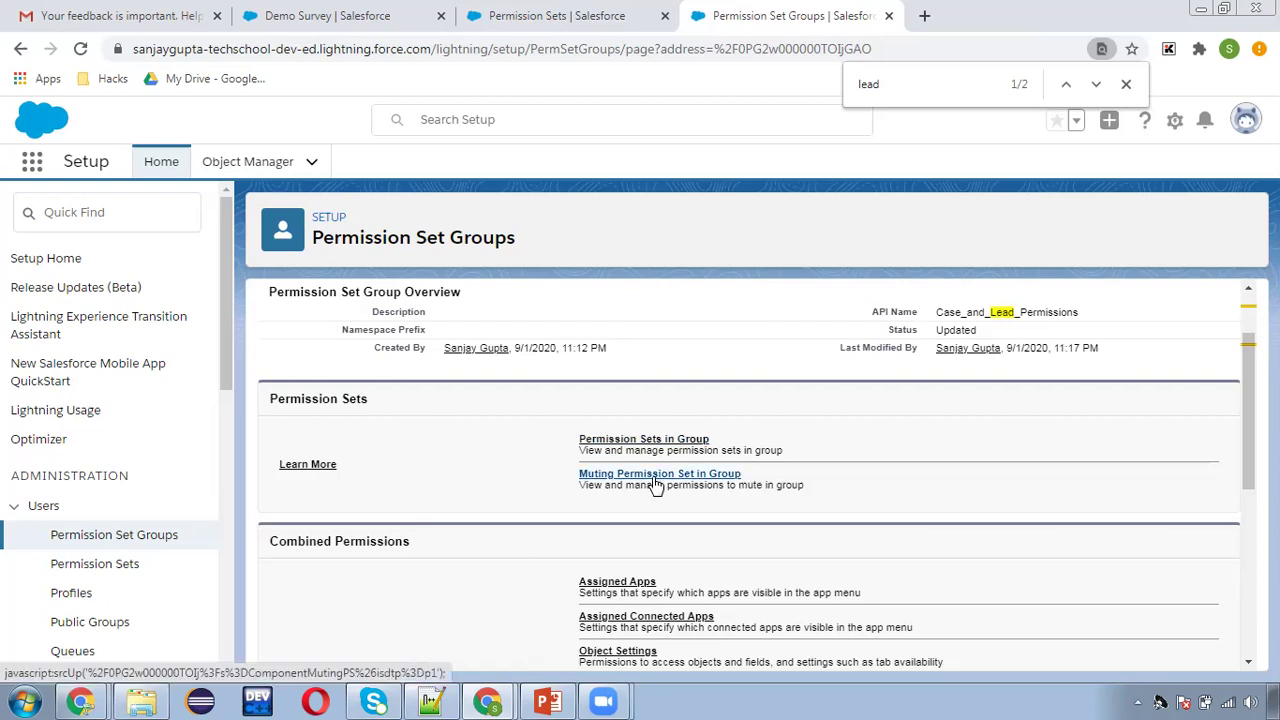
scroll(655, 483, "down", 2)
left_click(635, 466)
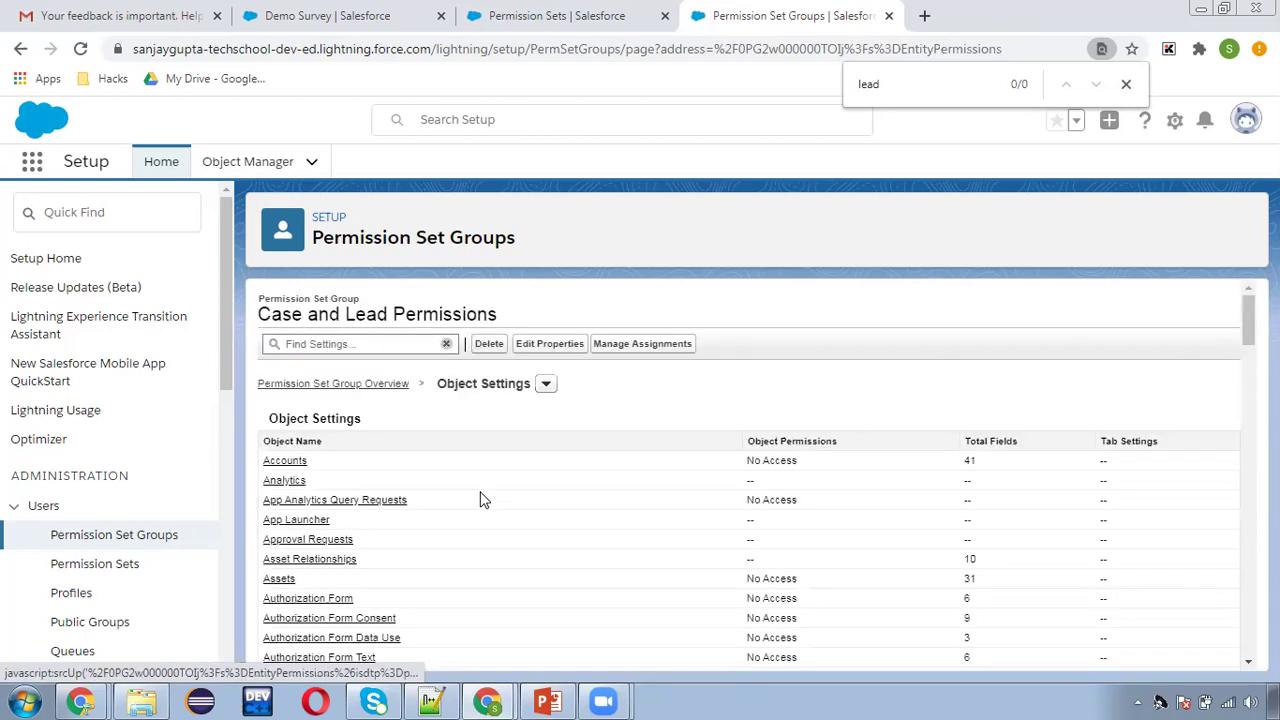
key("ctrl+f")
key("Return")
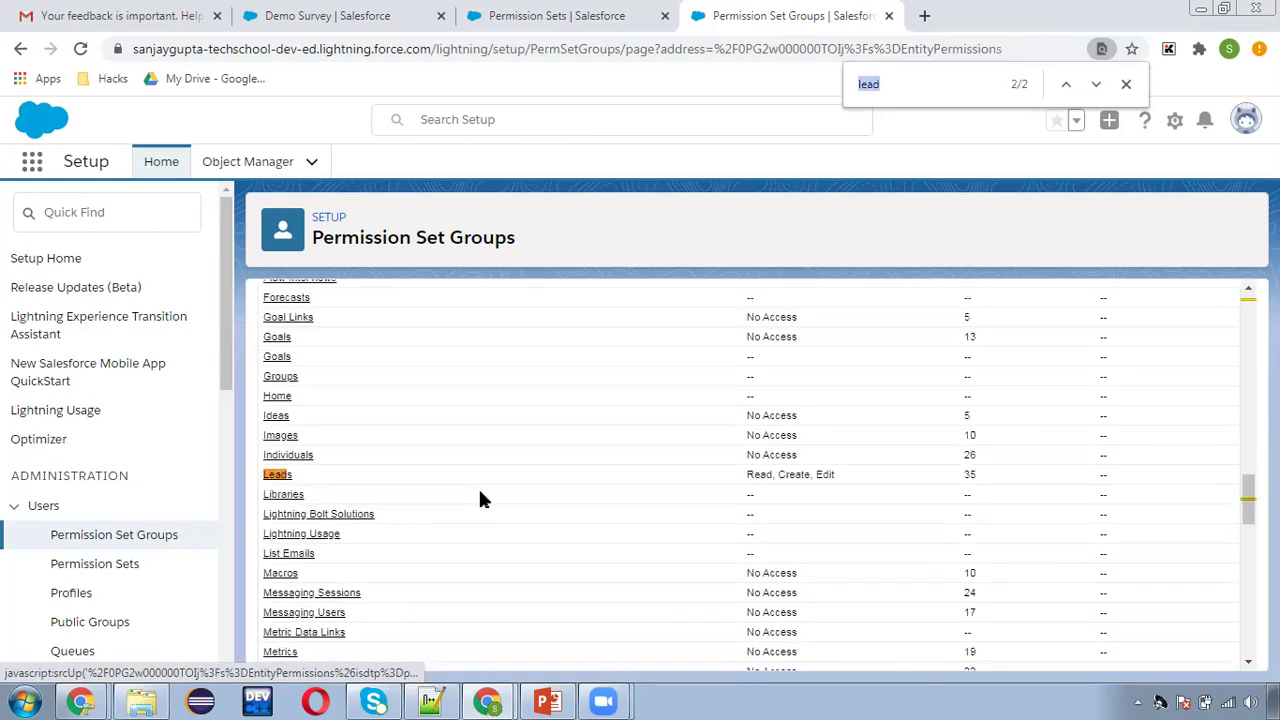
left_click_drag(744, 474, 849, 477)
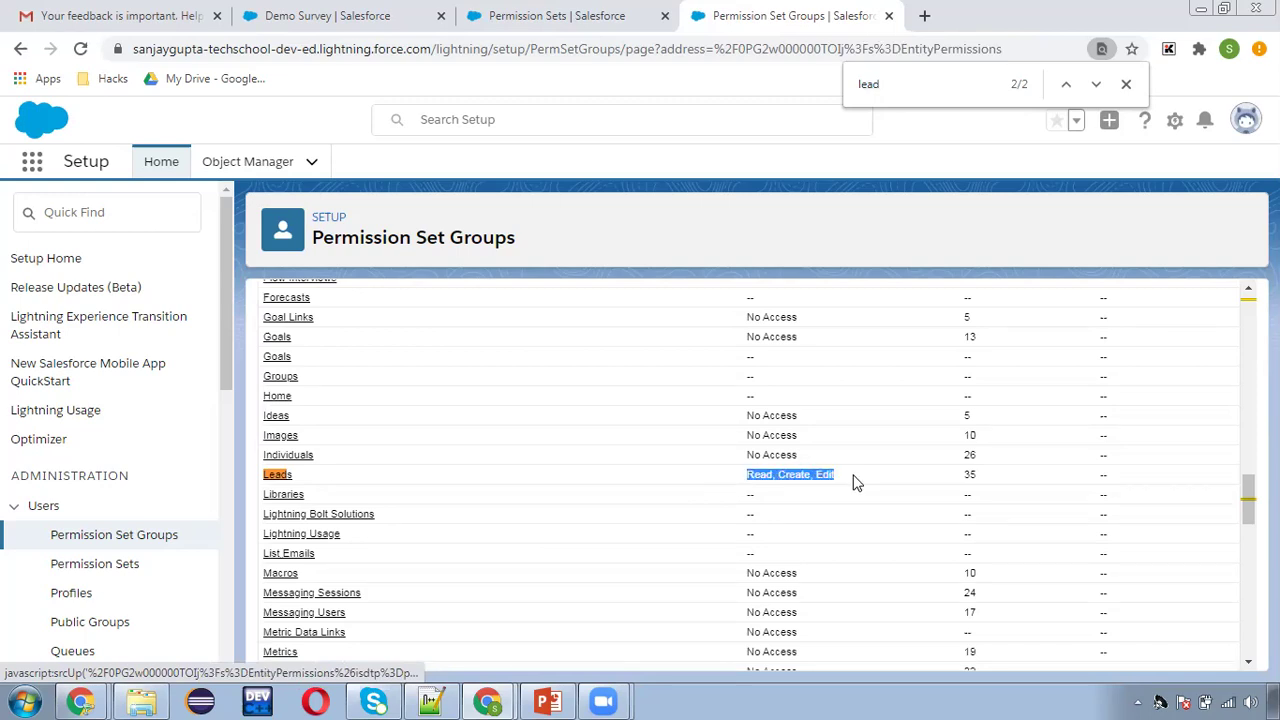
scroll(850, 482, "up", 15)
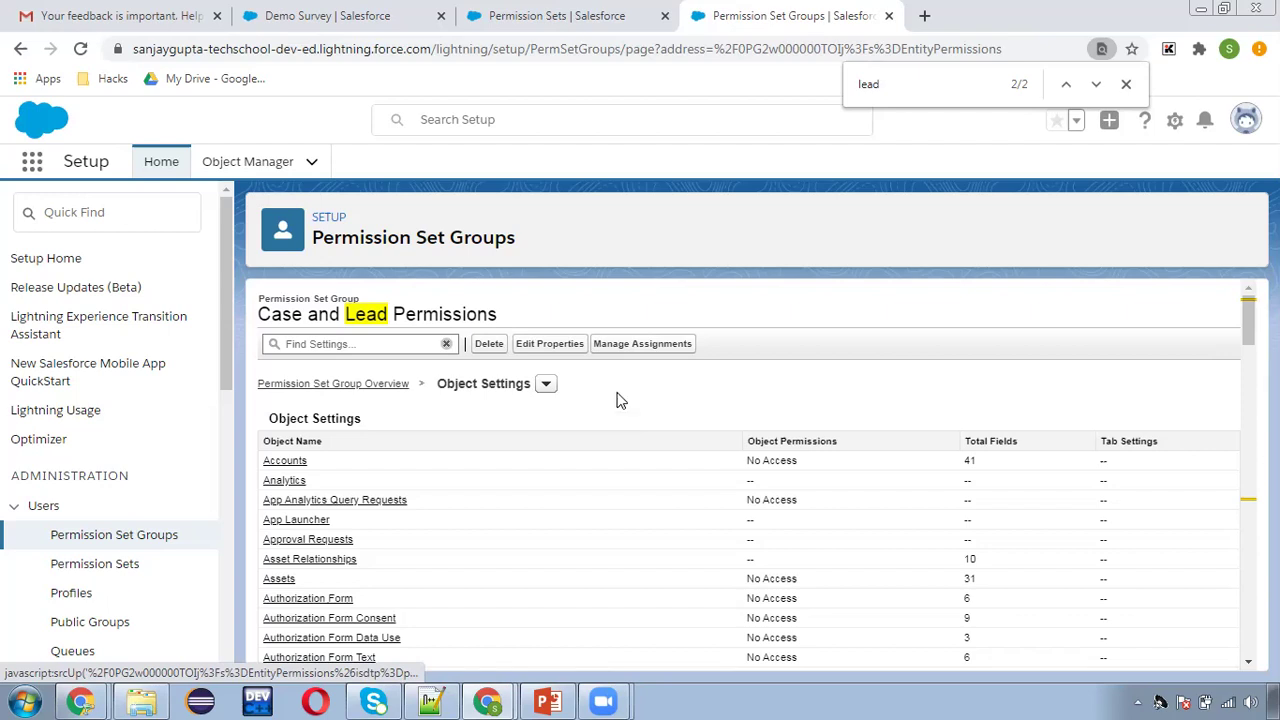
Open the Lead Permissions permission set's object settings and check its Leads object permissions for comparison with the group.
left_click(541, 22)
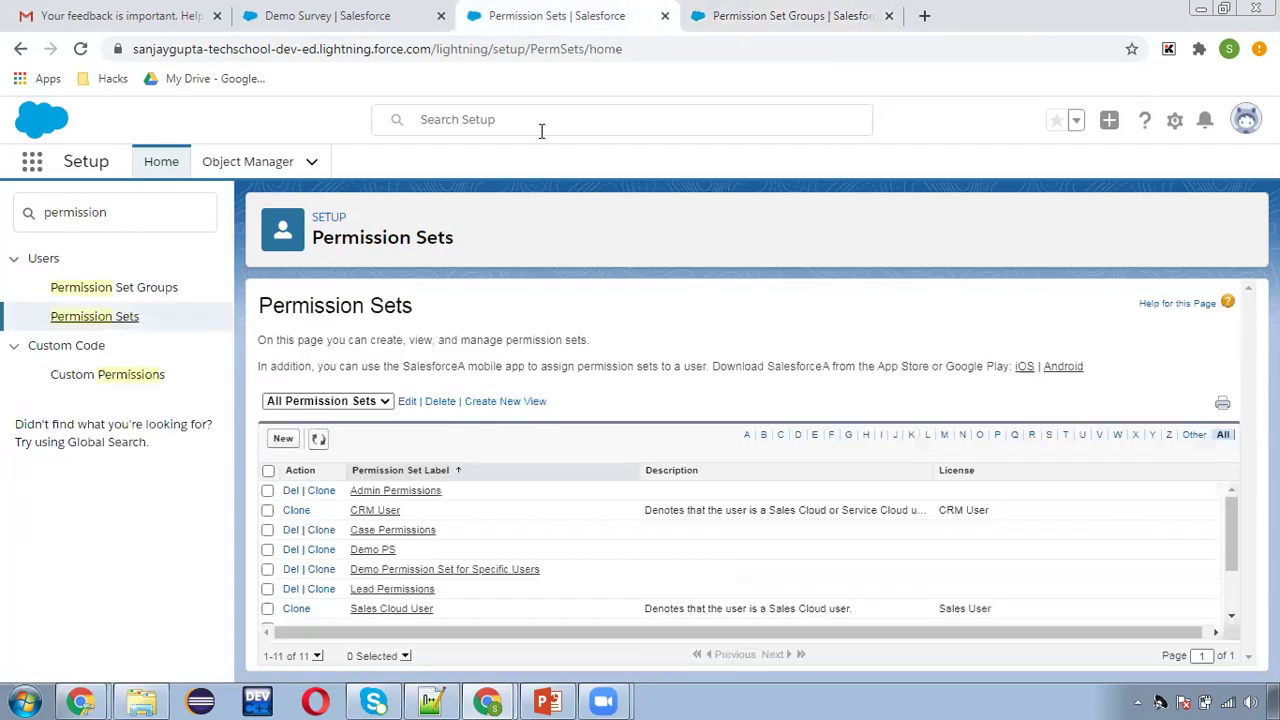
left_click(400, 590)
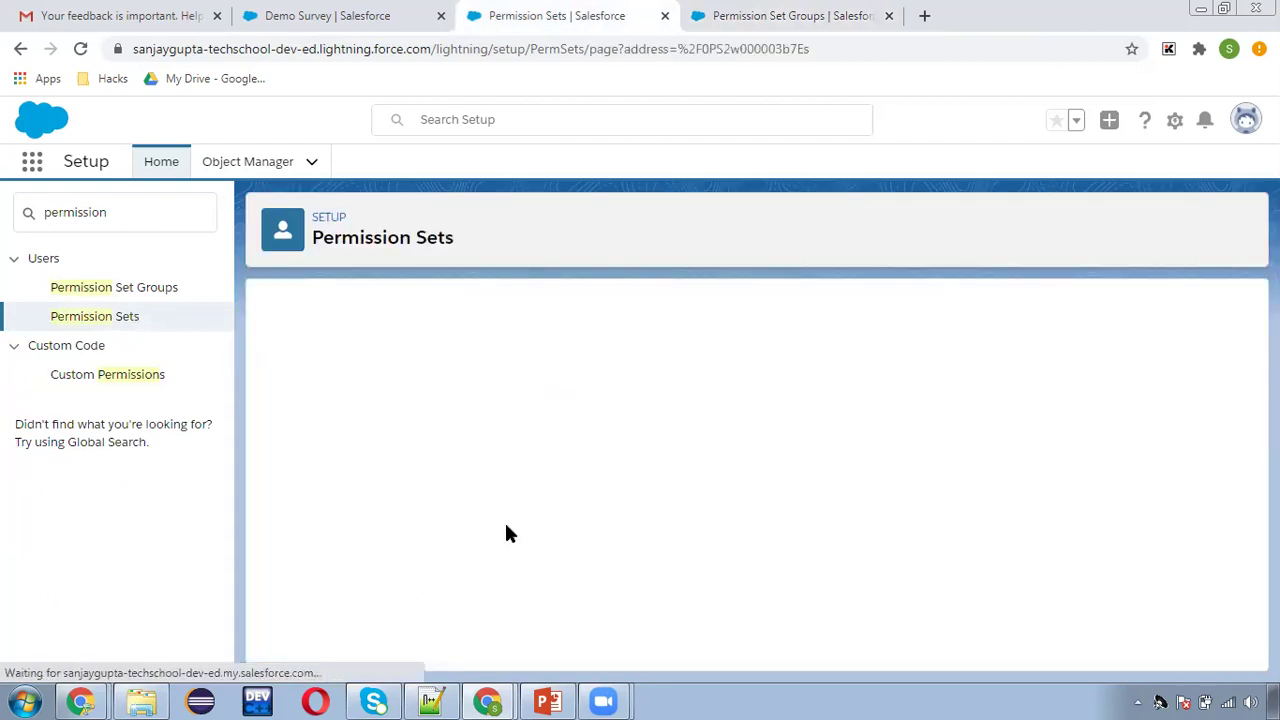
scroll(528, 546, "down", 2)
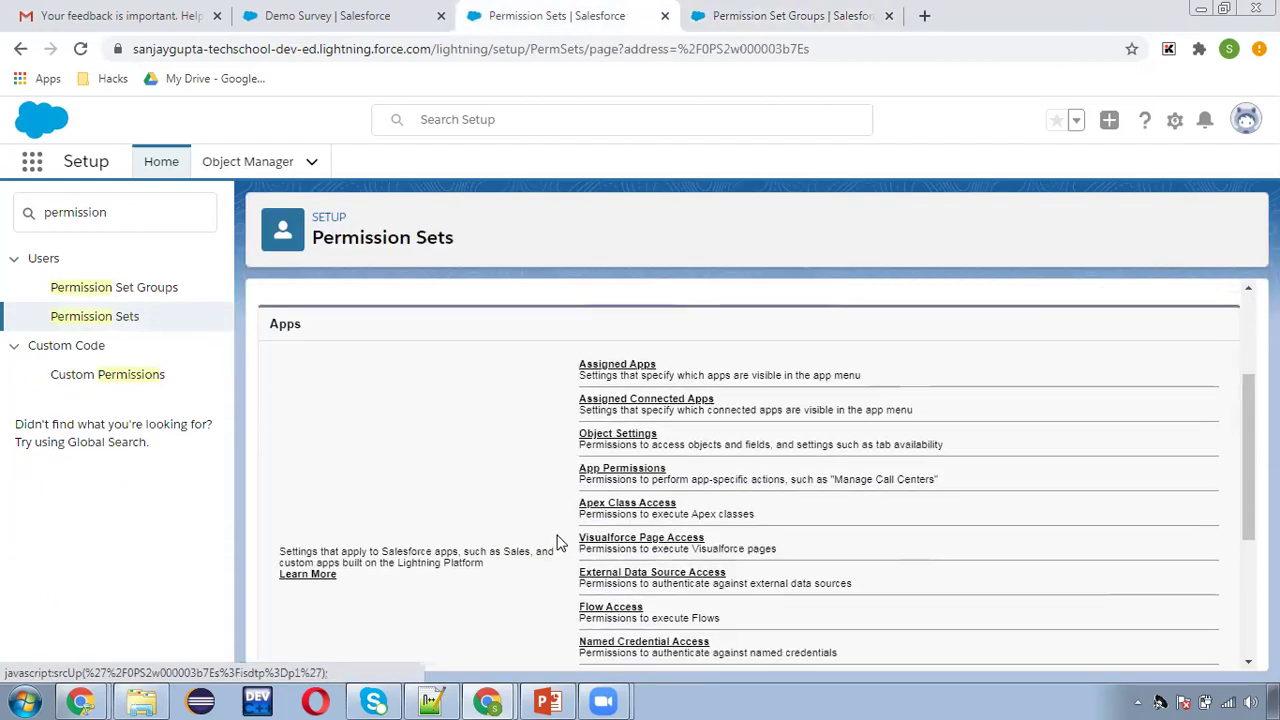
left_click(633, 434)
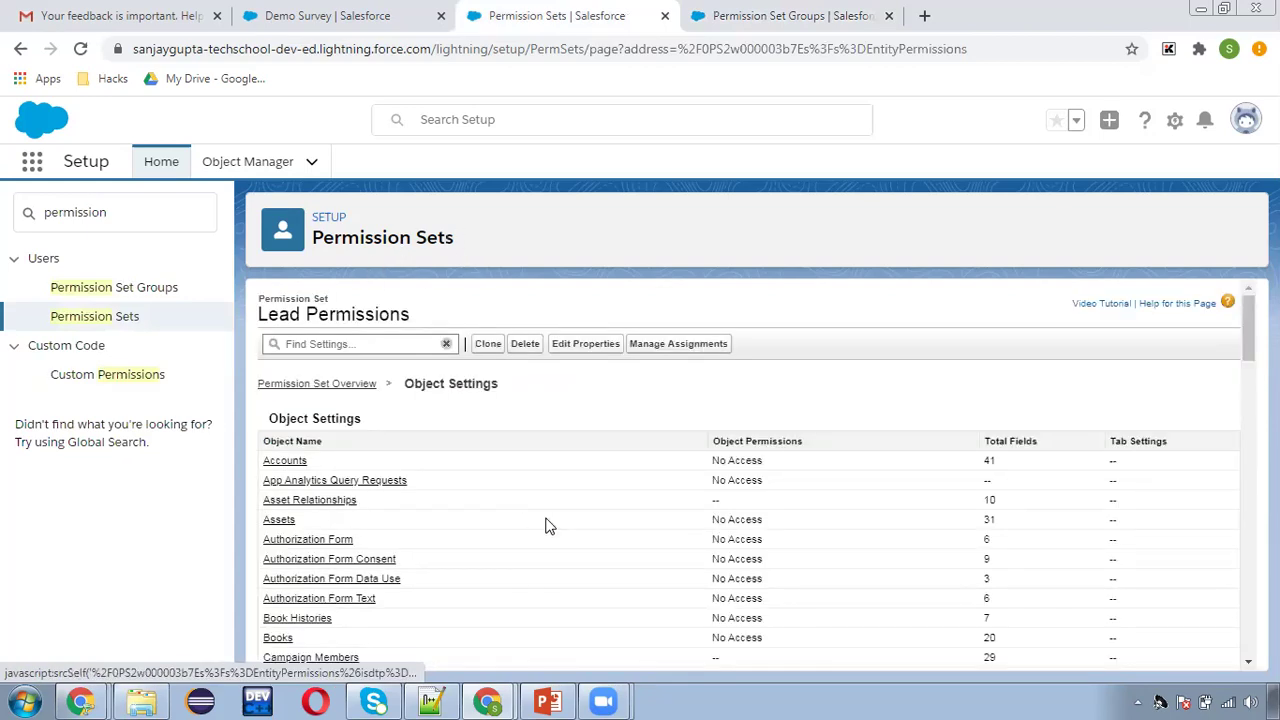
key("ctrl+f")
key("Return")
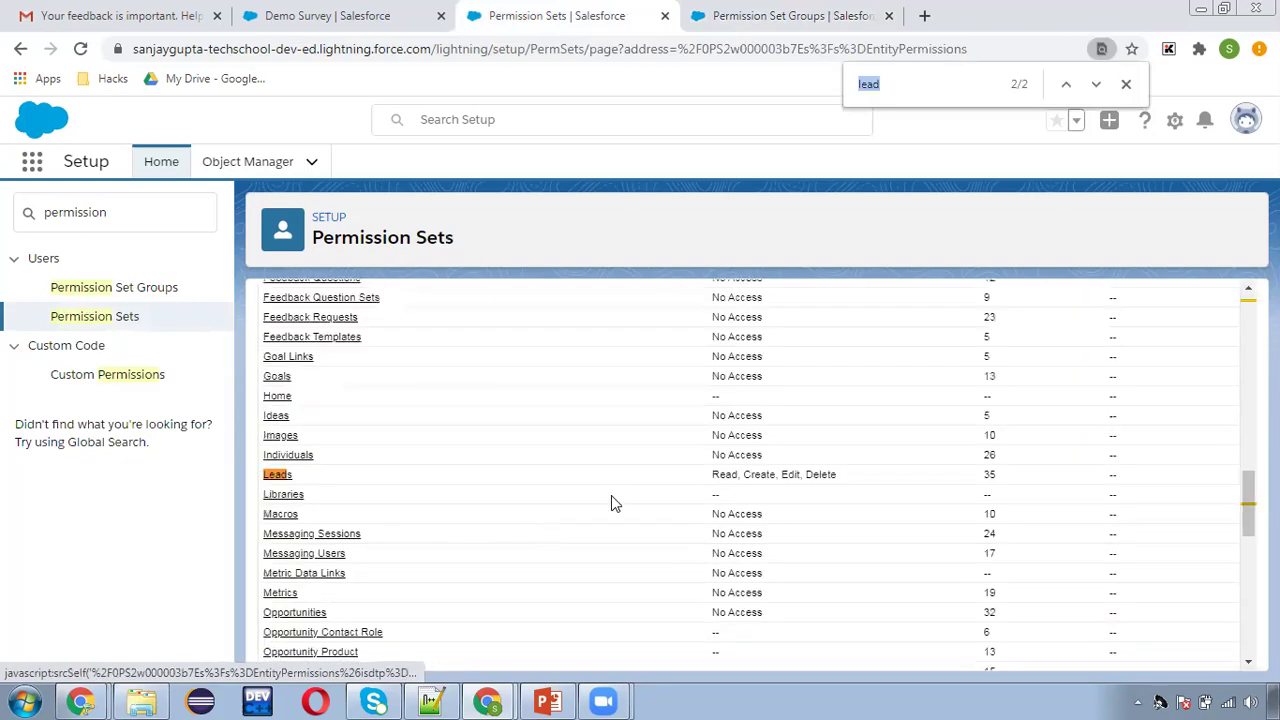
left_click_drag(683, 476, 868, 483)
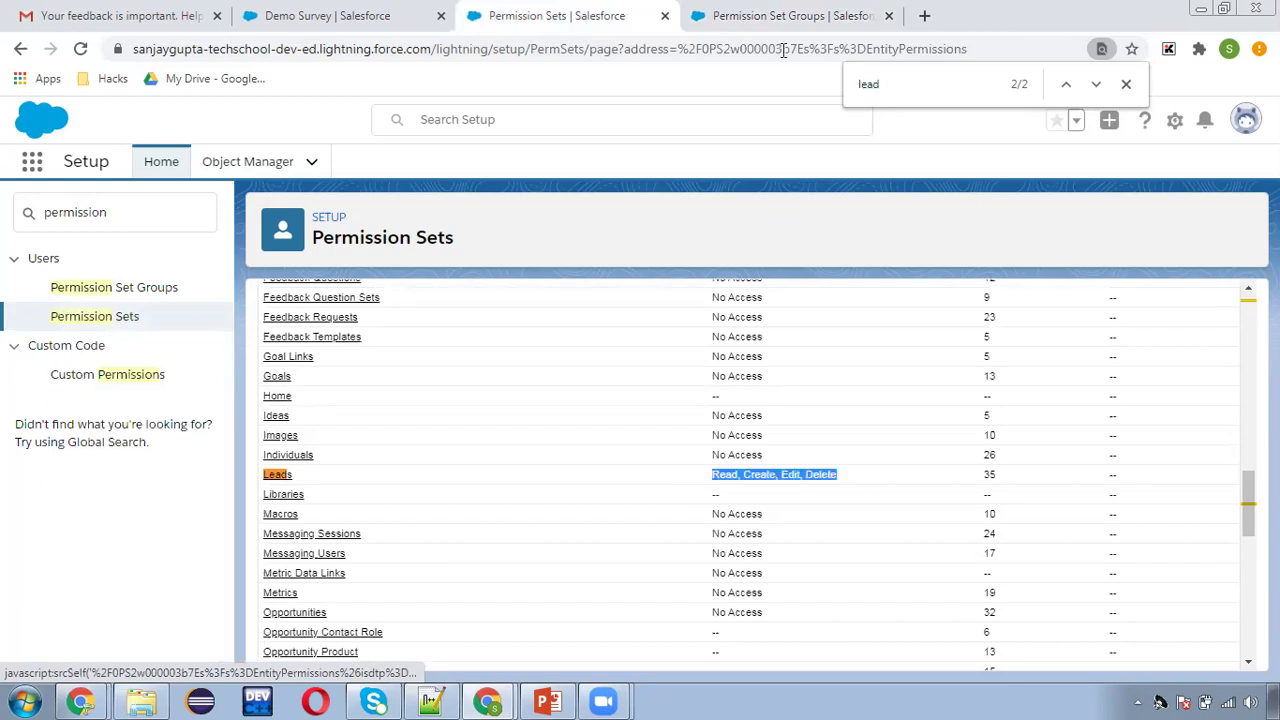
Review the Permission Sets and Combined Permissions sections on the Case and Lead Permissions group overview, and switch to the Google Slides window.
left_click(800, 16)
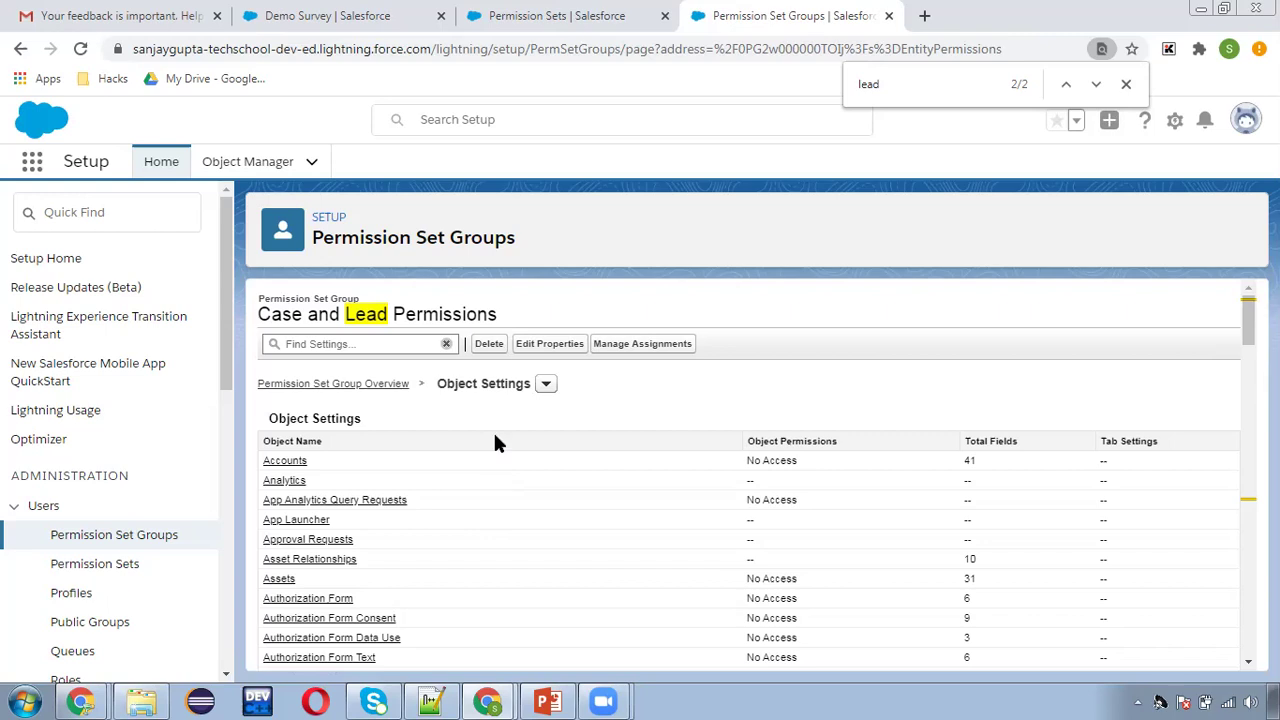
left_click(365, 384)
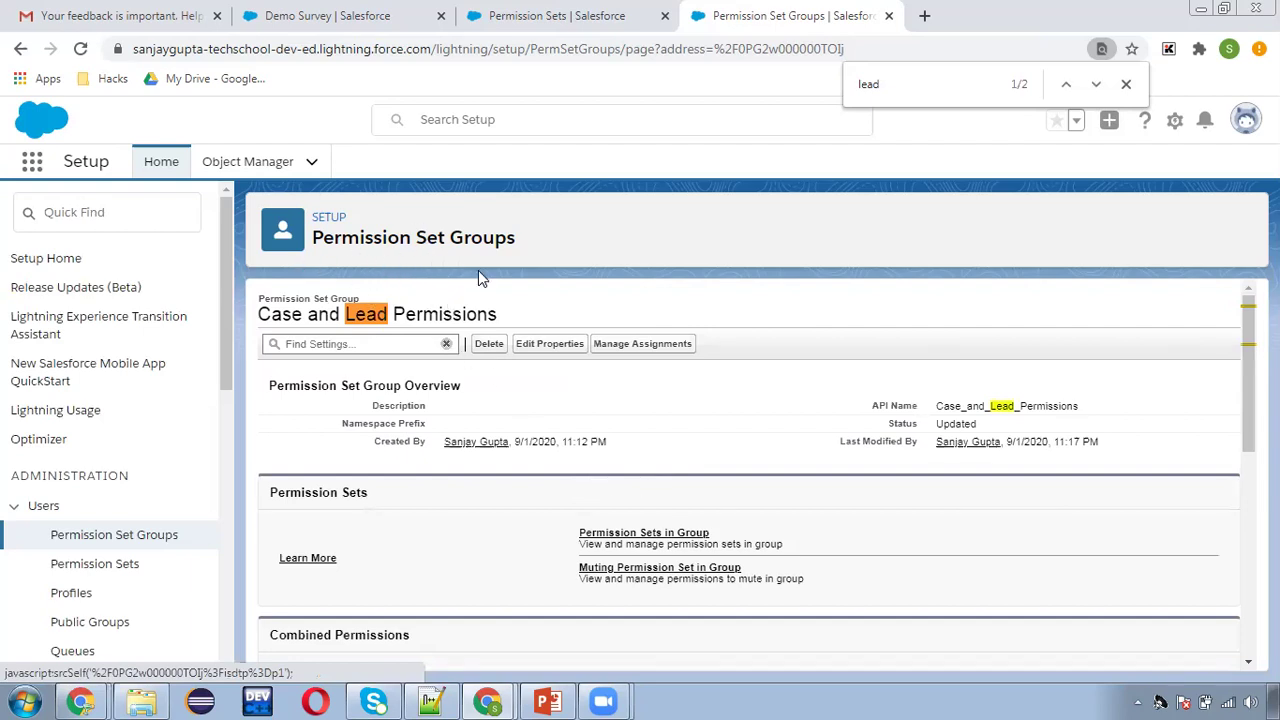
scroll(710, 450, "down", 1)
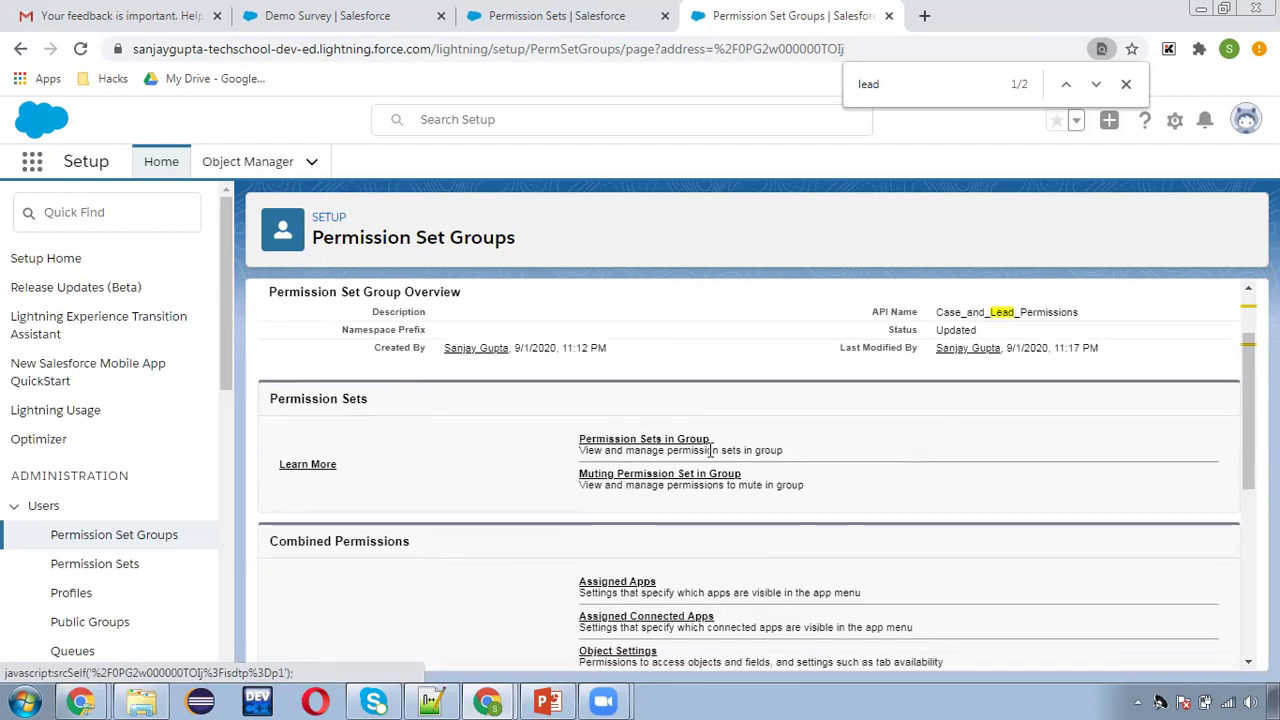
left_click_drag(573, 437, 777, 486)
left_click(592, 446)
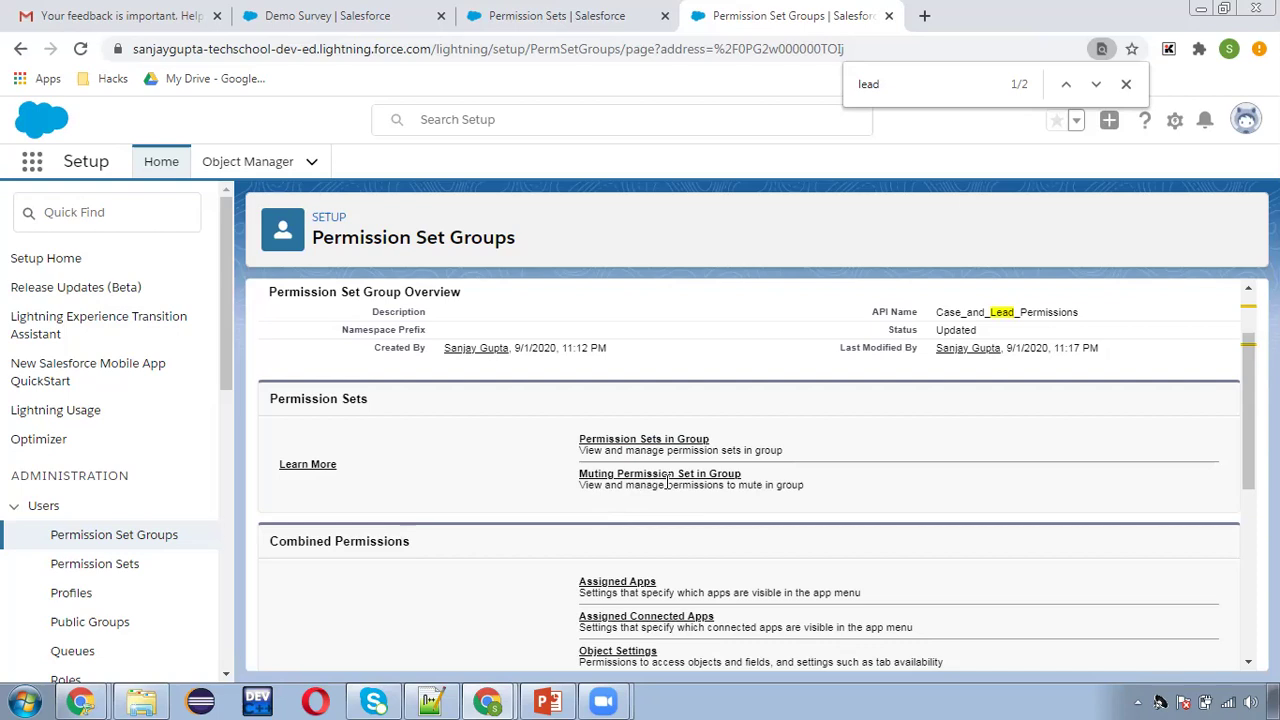
scroll(760, 540, "down", 2)
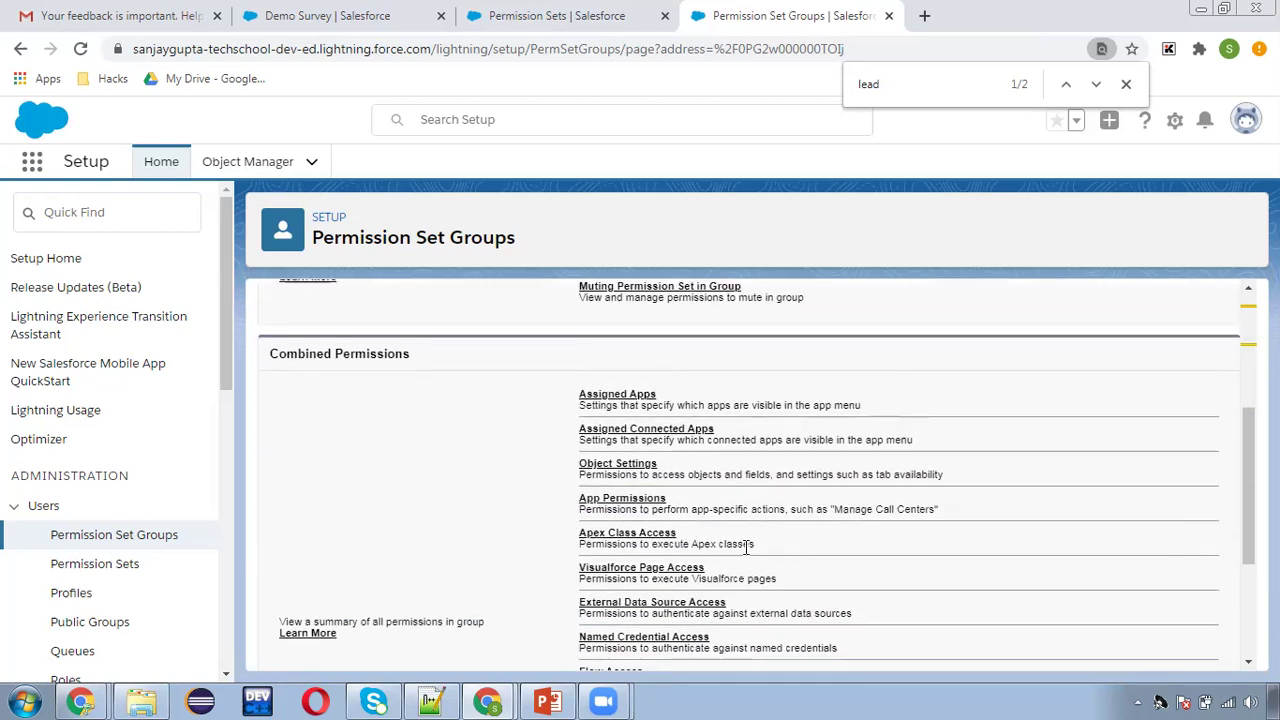
scroll(413, 535, "up", 3)
key("alt+Tab")
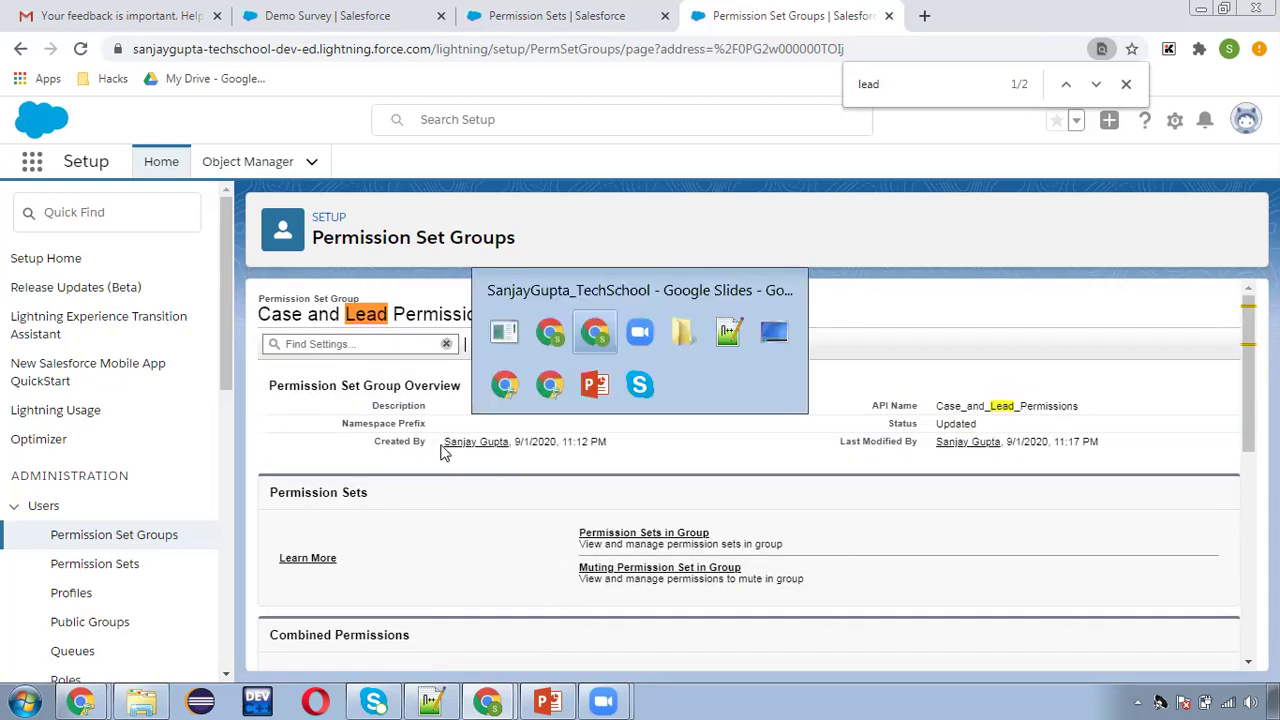